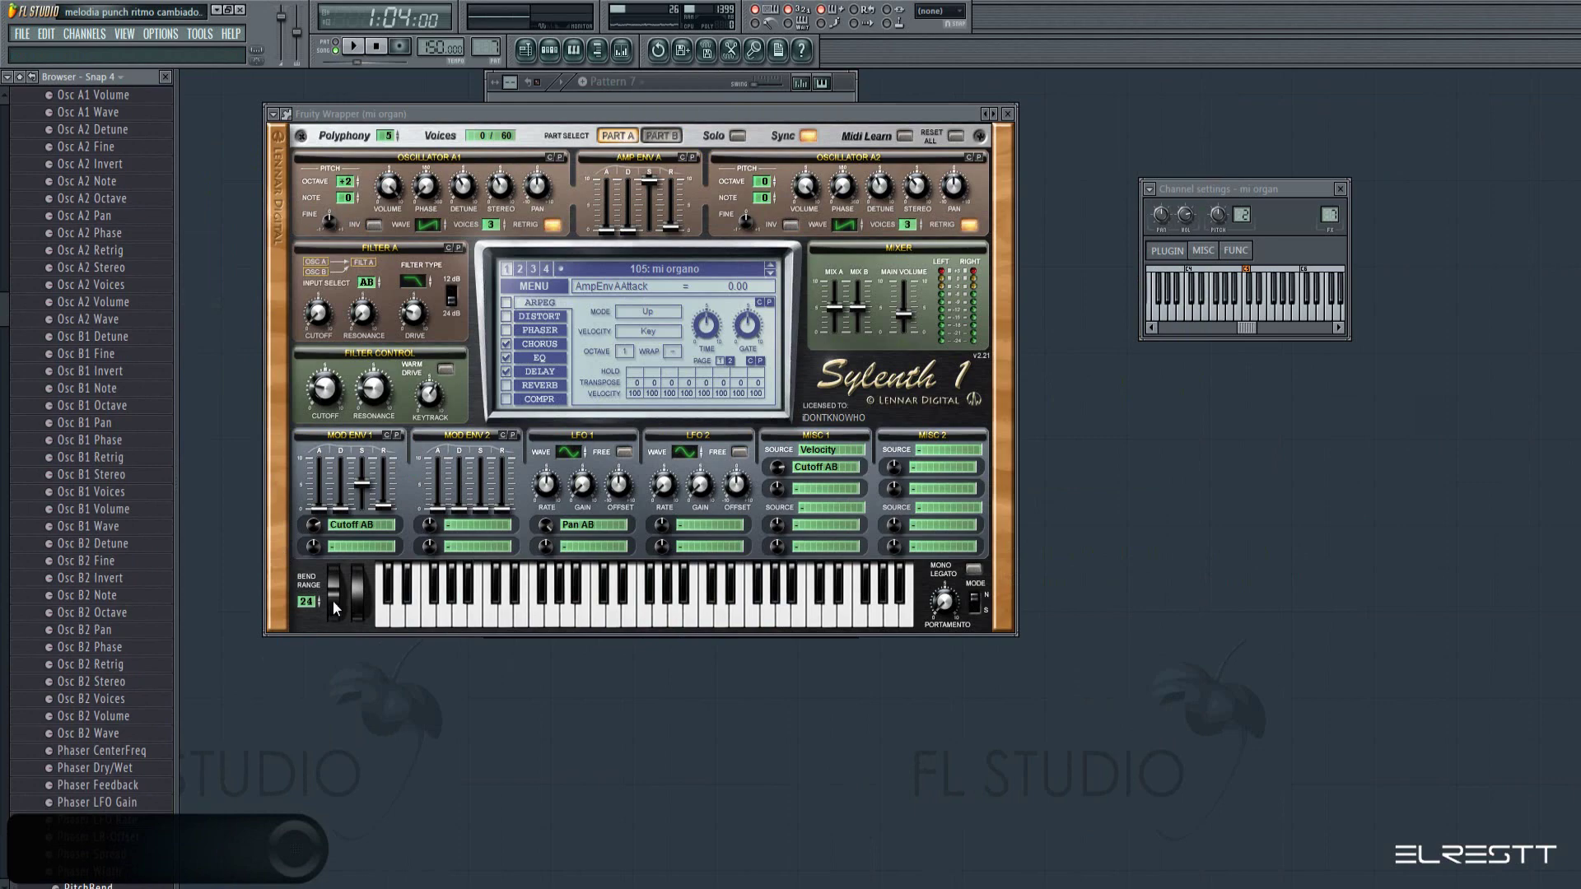
# Create an automation clip for the mi organ's pitch bend and open the Lead hardstyle 22-1-17 channel
pyautogui.click(332, 602)
pyautogui.rightClick(107, 884)
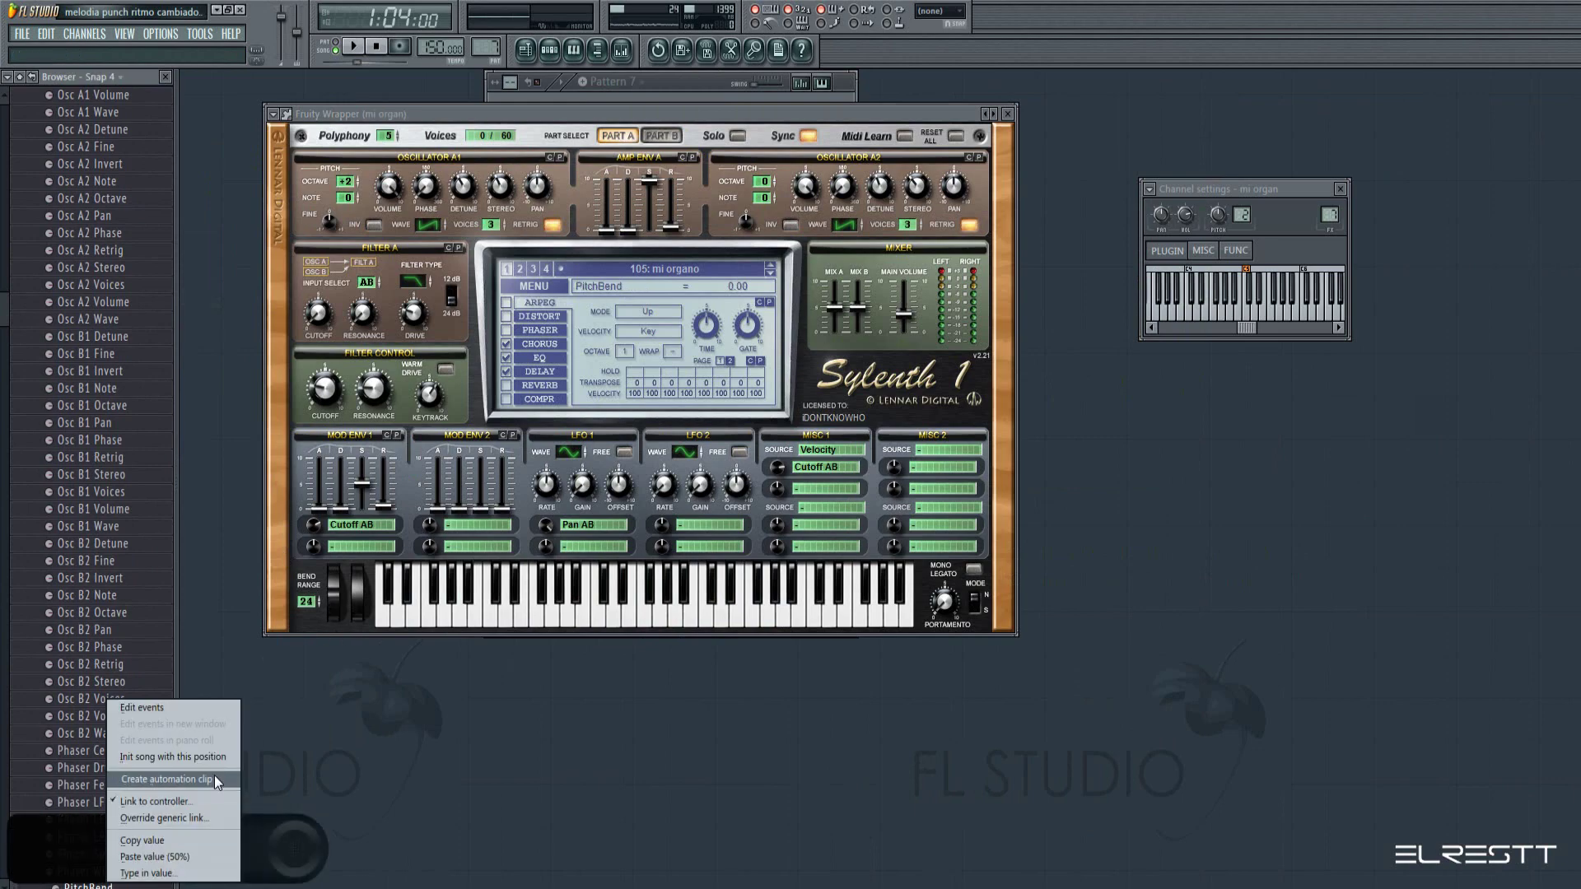
pyautogui.click(165, 779)
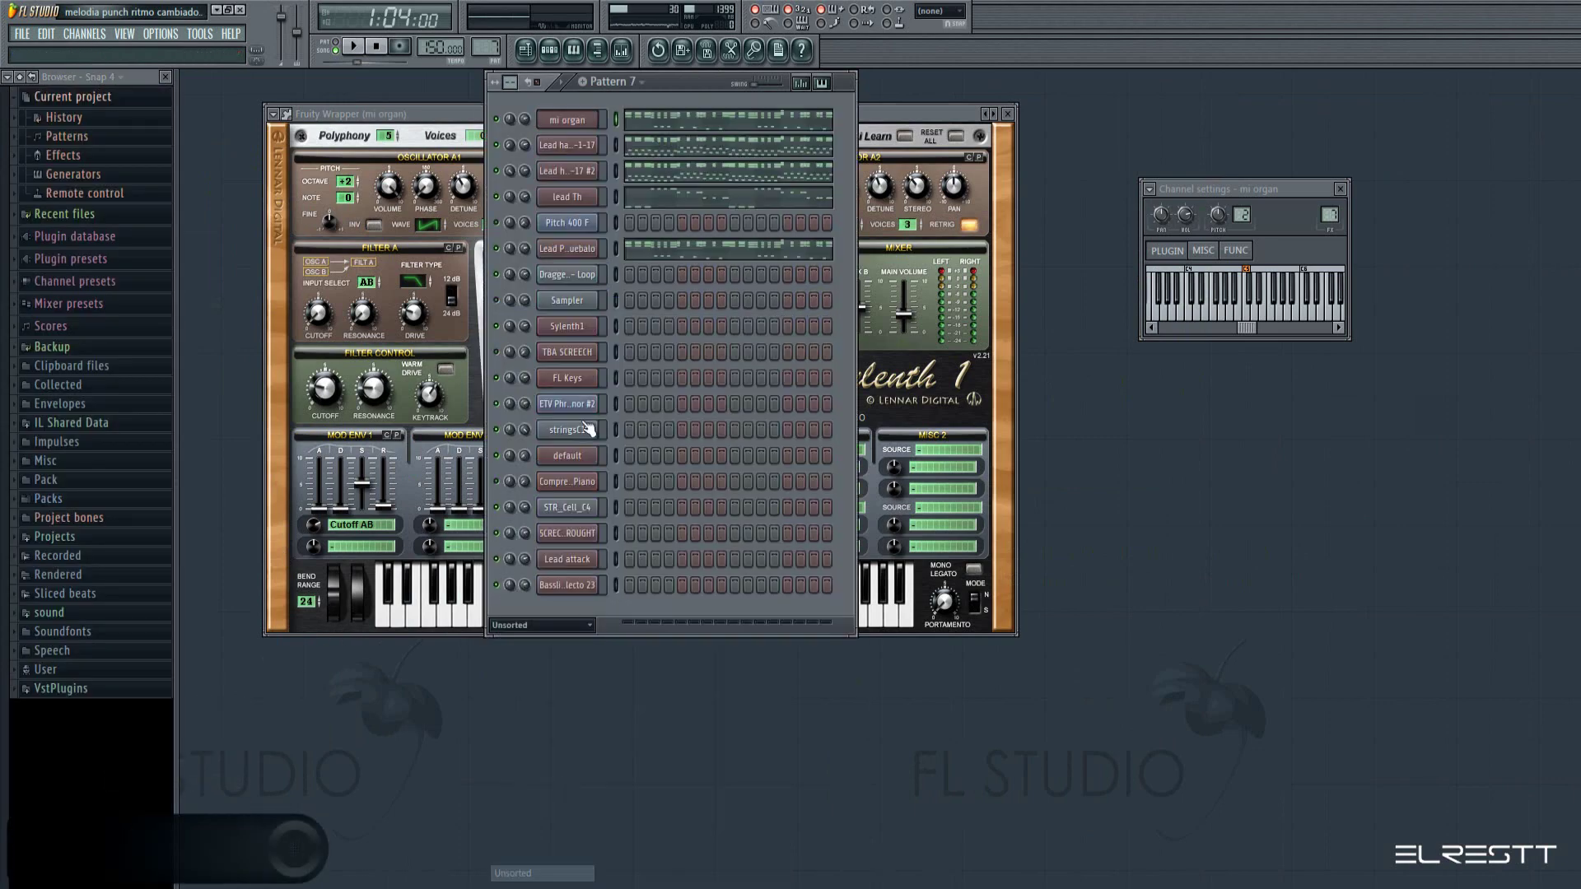
pyautogui.click(573, 146)
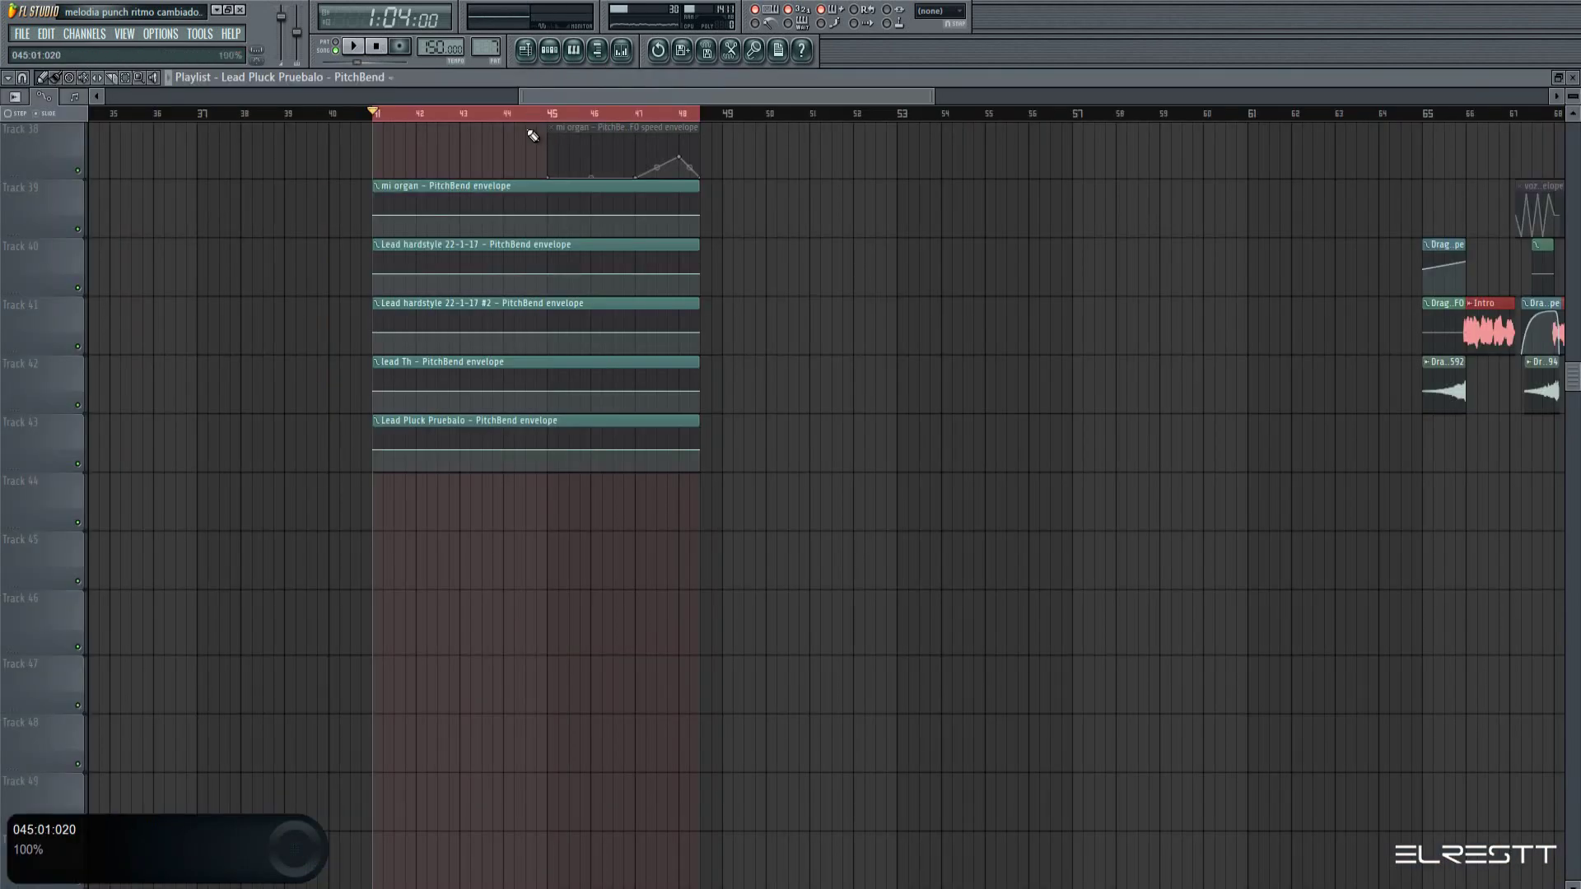
# Add a 50% point at 041:04:000 and a 0% point at 041:05:000 to the mi organ PitchBend envelope
pyautogui.scroll(7, 392, 126)
pyautogui.scroll(7, 412, 215)
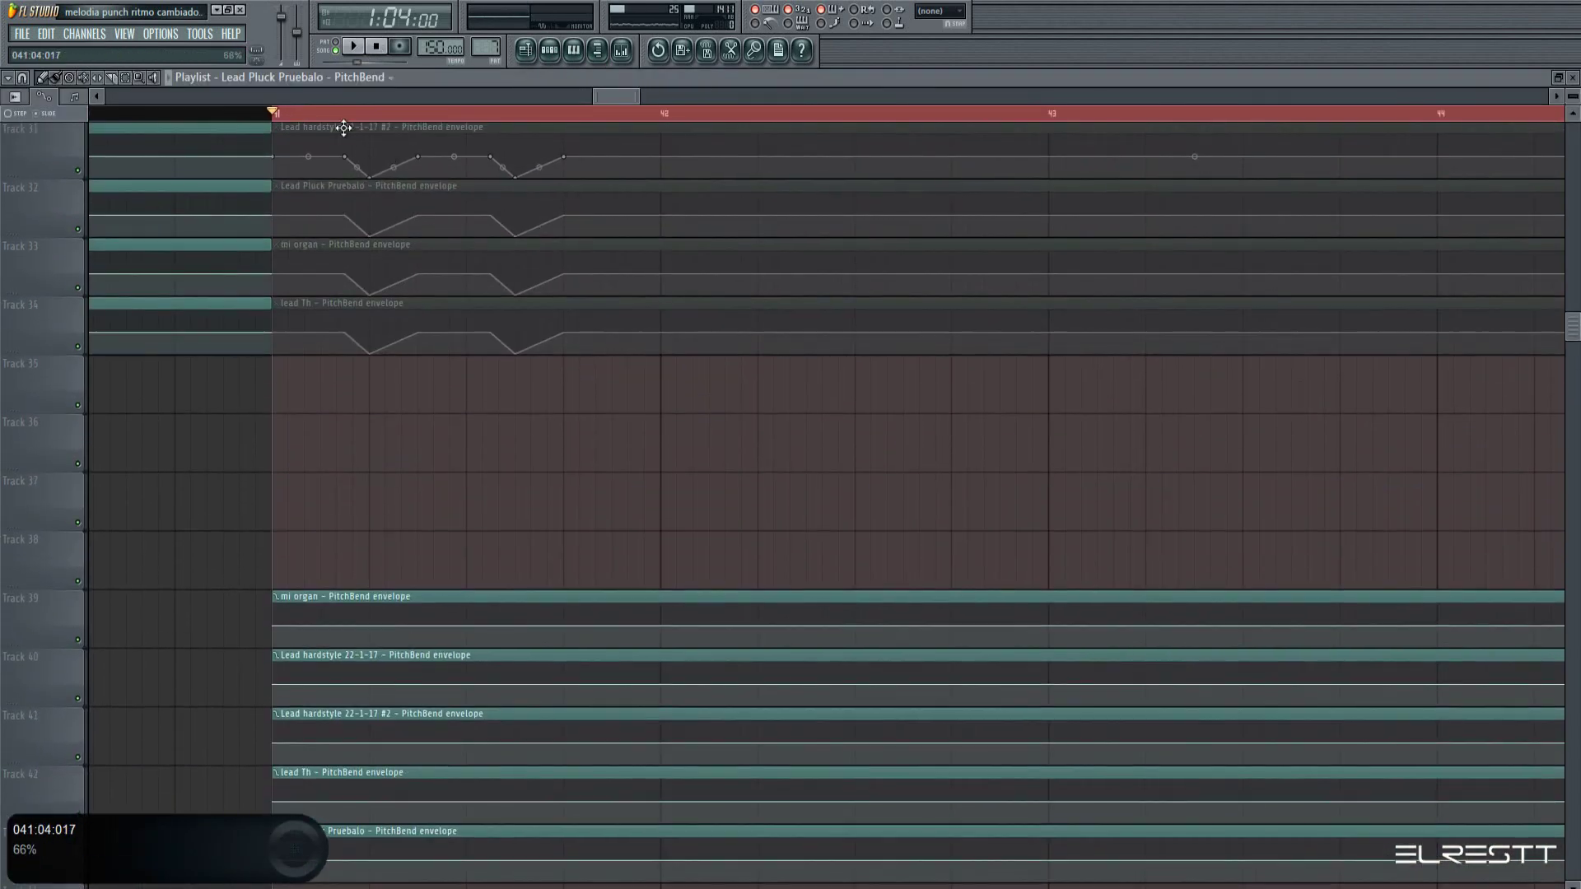
pyautogui.scroll(6, 336, 127)
pyautogui.scroll(-3, 480, 381)
pyautogui.rightClick(387, 449)
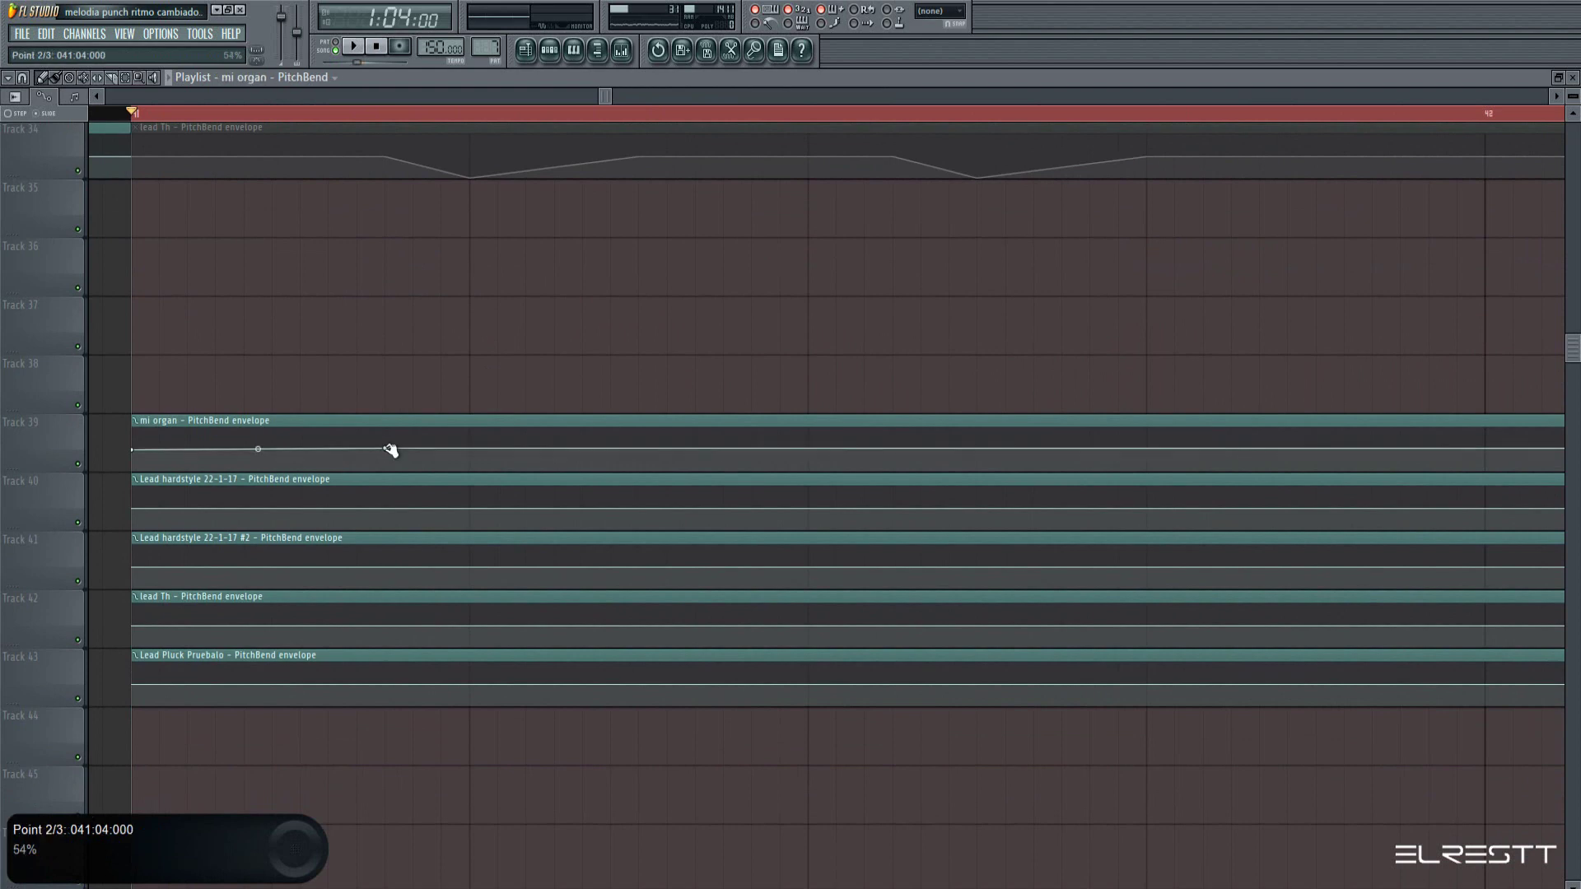
pyautogui.rightClick(390, 449)
pyautogui.click(440, 699)
pyautogui.moveTo(467, 452); pyautogui.dragTo(464, 495)
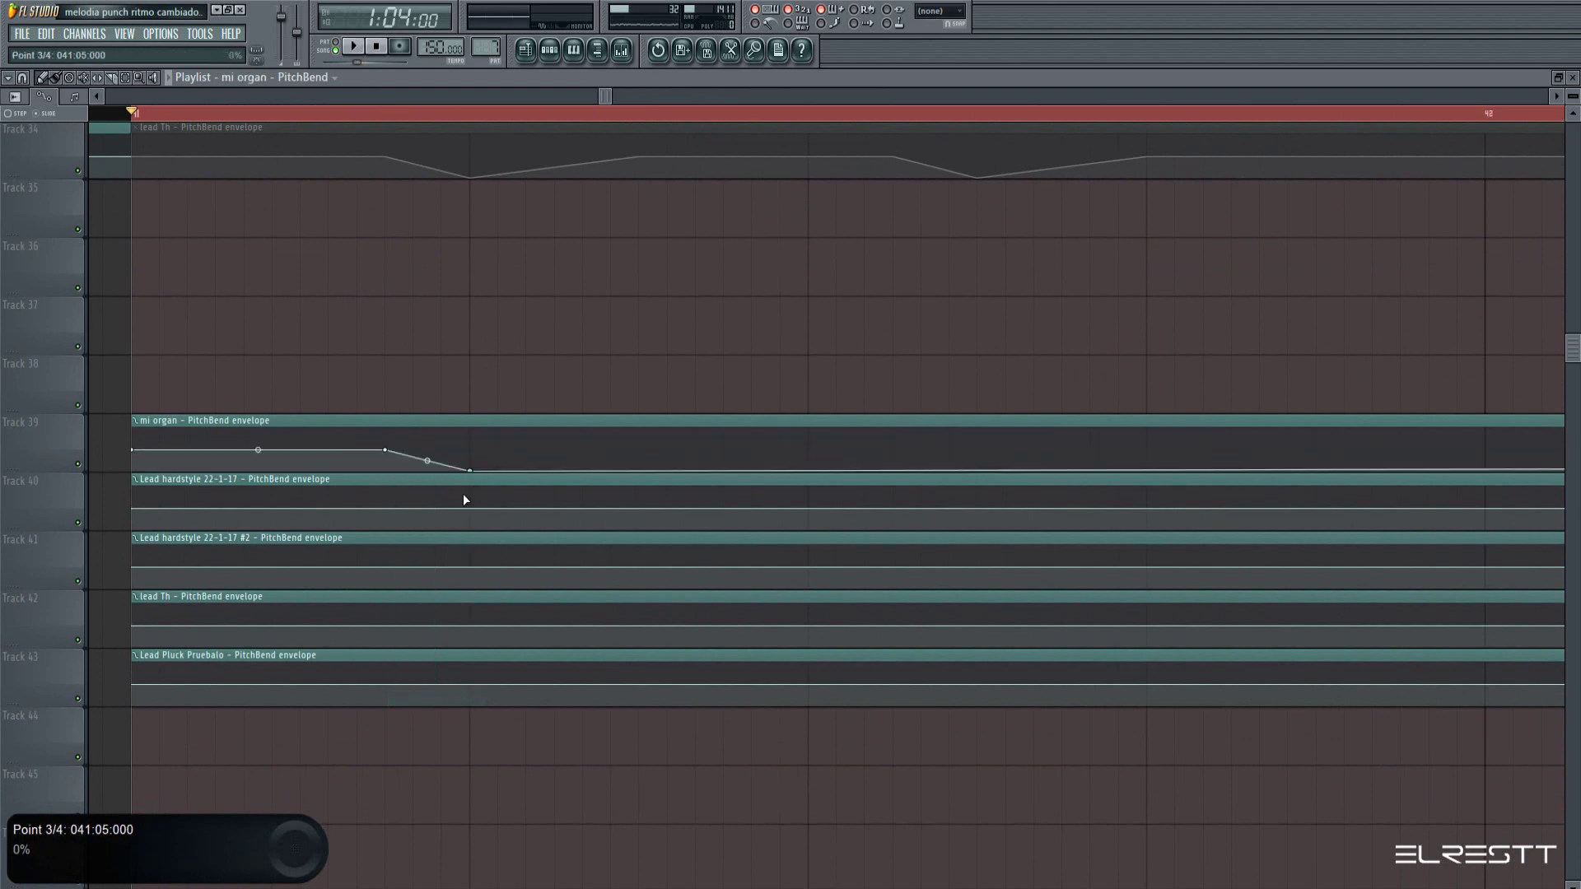
# Add a 50% point at 041:04:000 to both Lead hardstyle envelopes, the lead Th envelope and the Lead Pluck Pruebalo envelope
pyautogui.rightClick(390, 514)
pyautogui.click(420, 758)
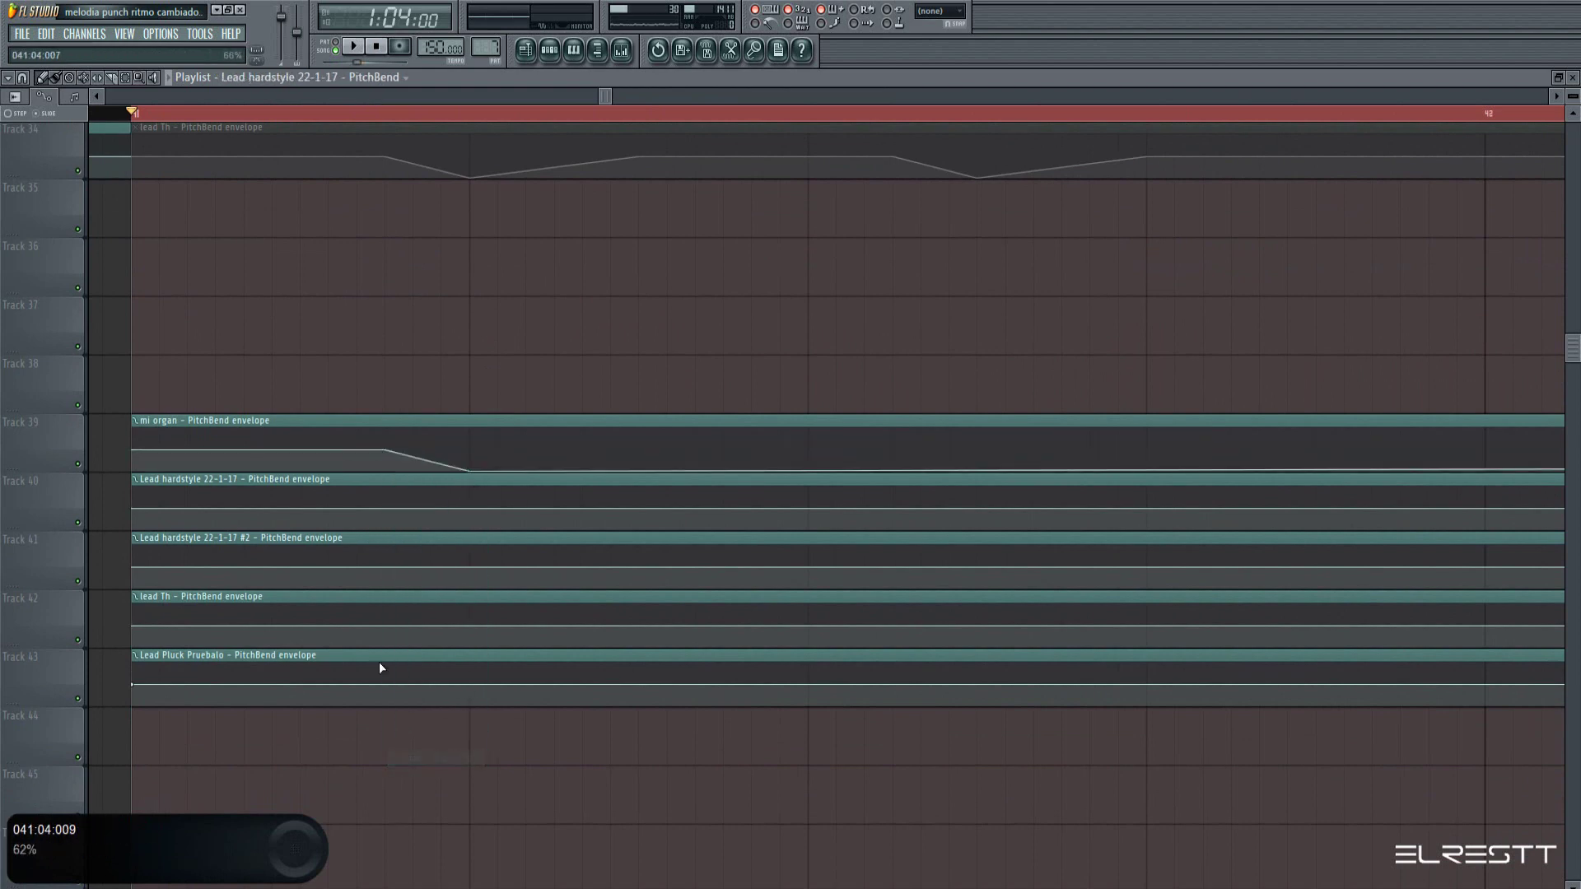
pyautogui.rightClick(390, 568)
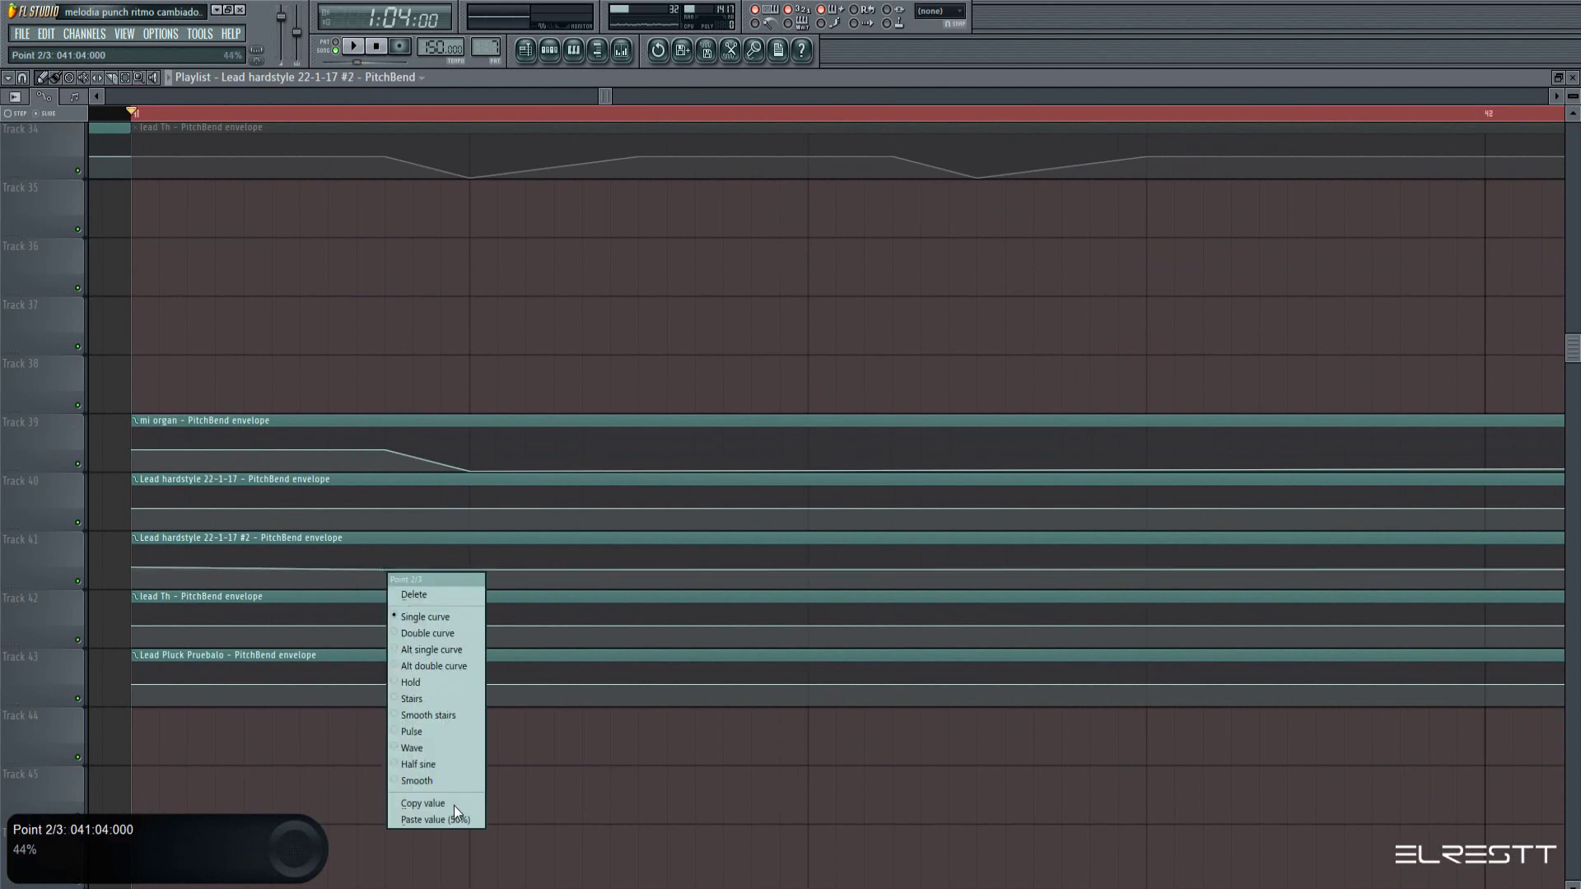
pyautogui.click(445, 816)
pyautogui.rightClick(387, 630)
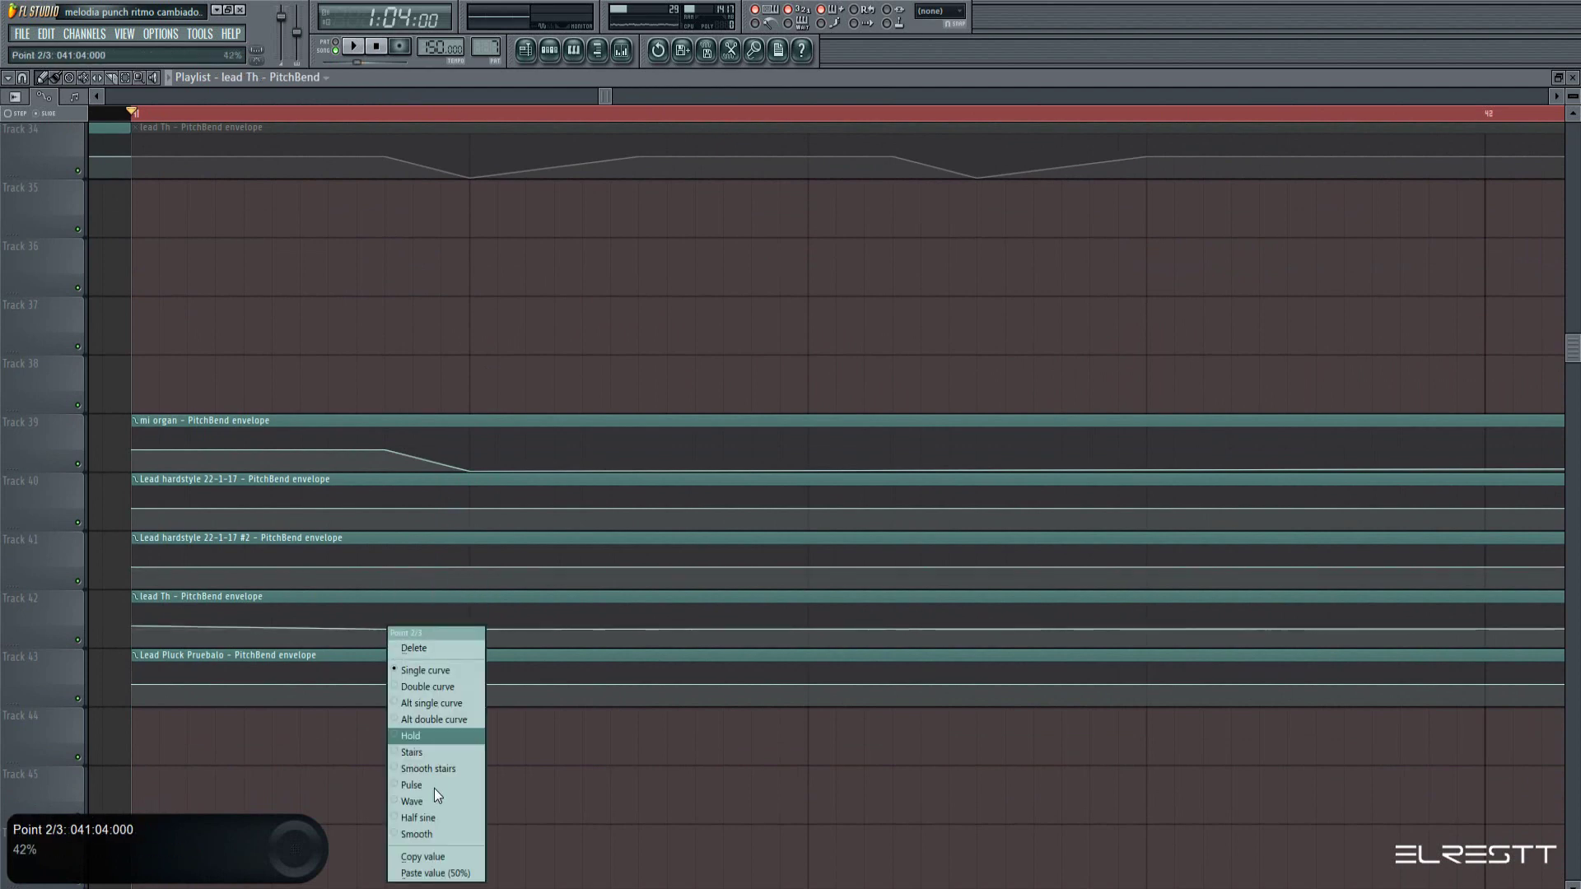
pyautogui.click(435, 875)
pyautogui.rightClick(389, 685)
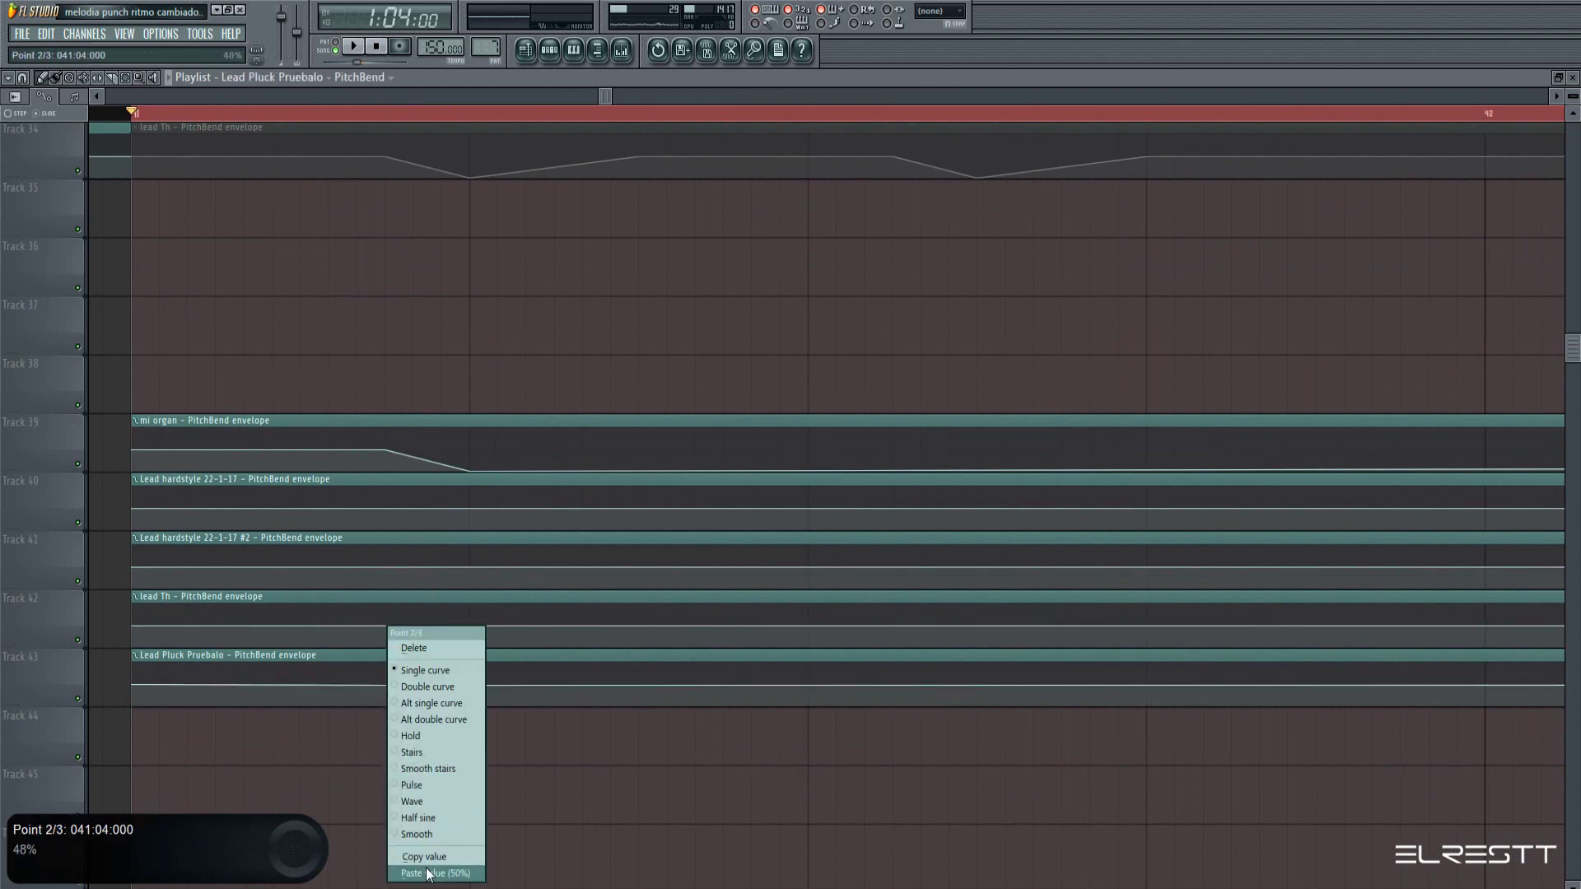
pyautogui.click(428, 874)
# Add a 0% point at 041:05:000 to the four PitchBend envelopes below mi organ
pyautogui.moveTo(466, 697); pyautogui.dragTo(475, 709)
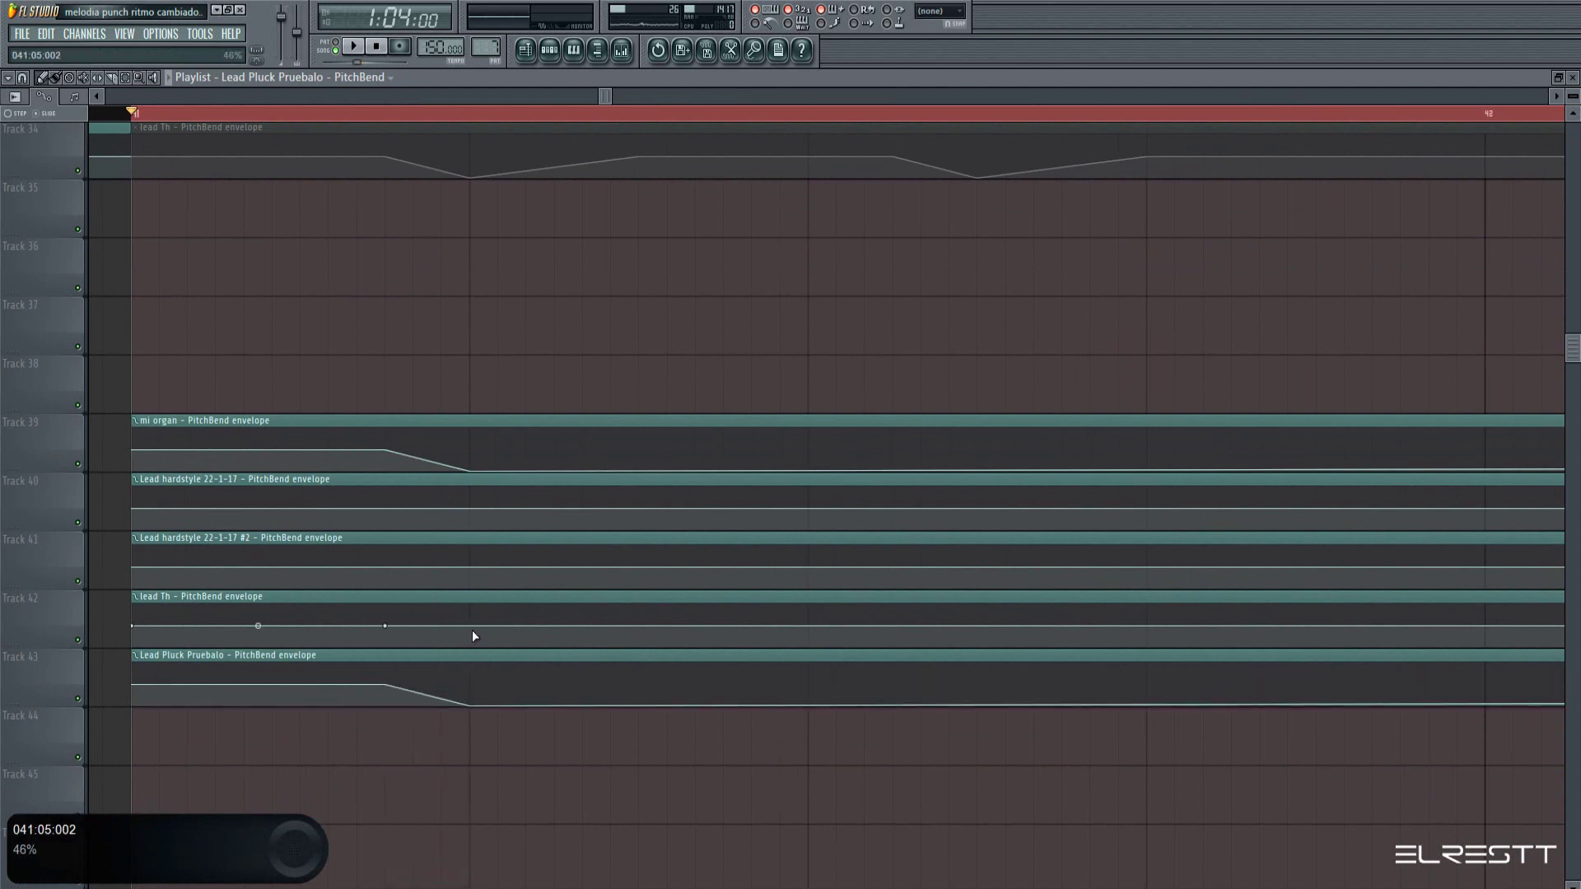
pyautogui.moveTo(472, 631); pyautogui.dragTo(471, 649)
pyautogui.moveTo(469, 567); pyautogui.dragTo(467, 604)
pyautogui.moveTo(470, 510); pyautogui.dragTo(469, 530)
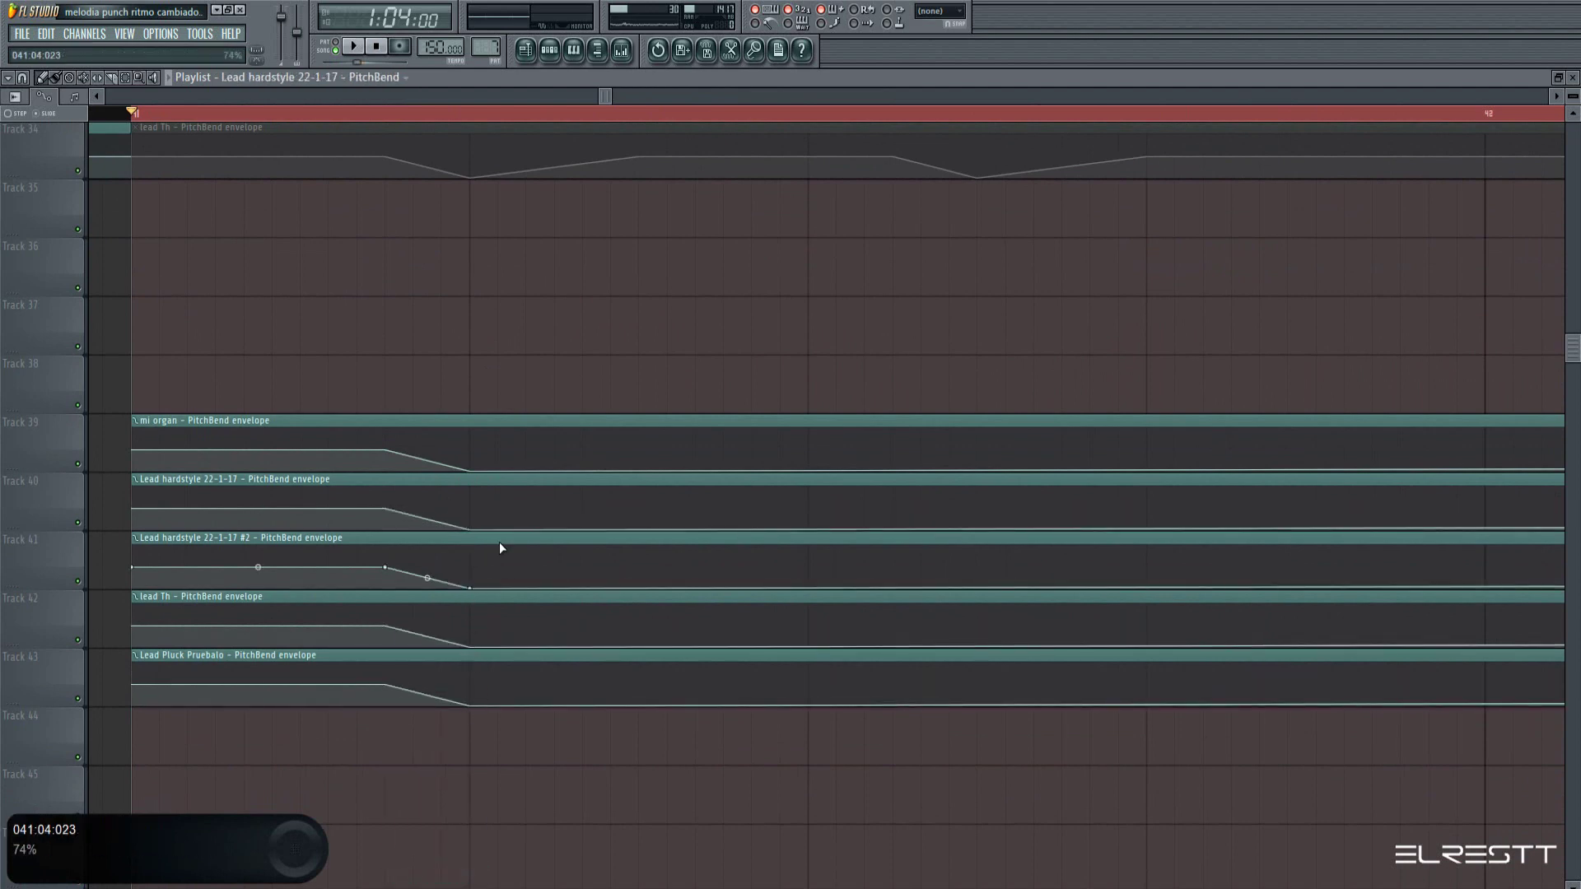
# Add a 50% point at 041:07:000 to the mi organ and Lead hardstyle 22-1-17 PitchBend envelopes
pyautogui.rightClick(639, 450)
pyautogui.rightClick(640, 449)
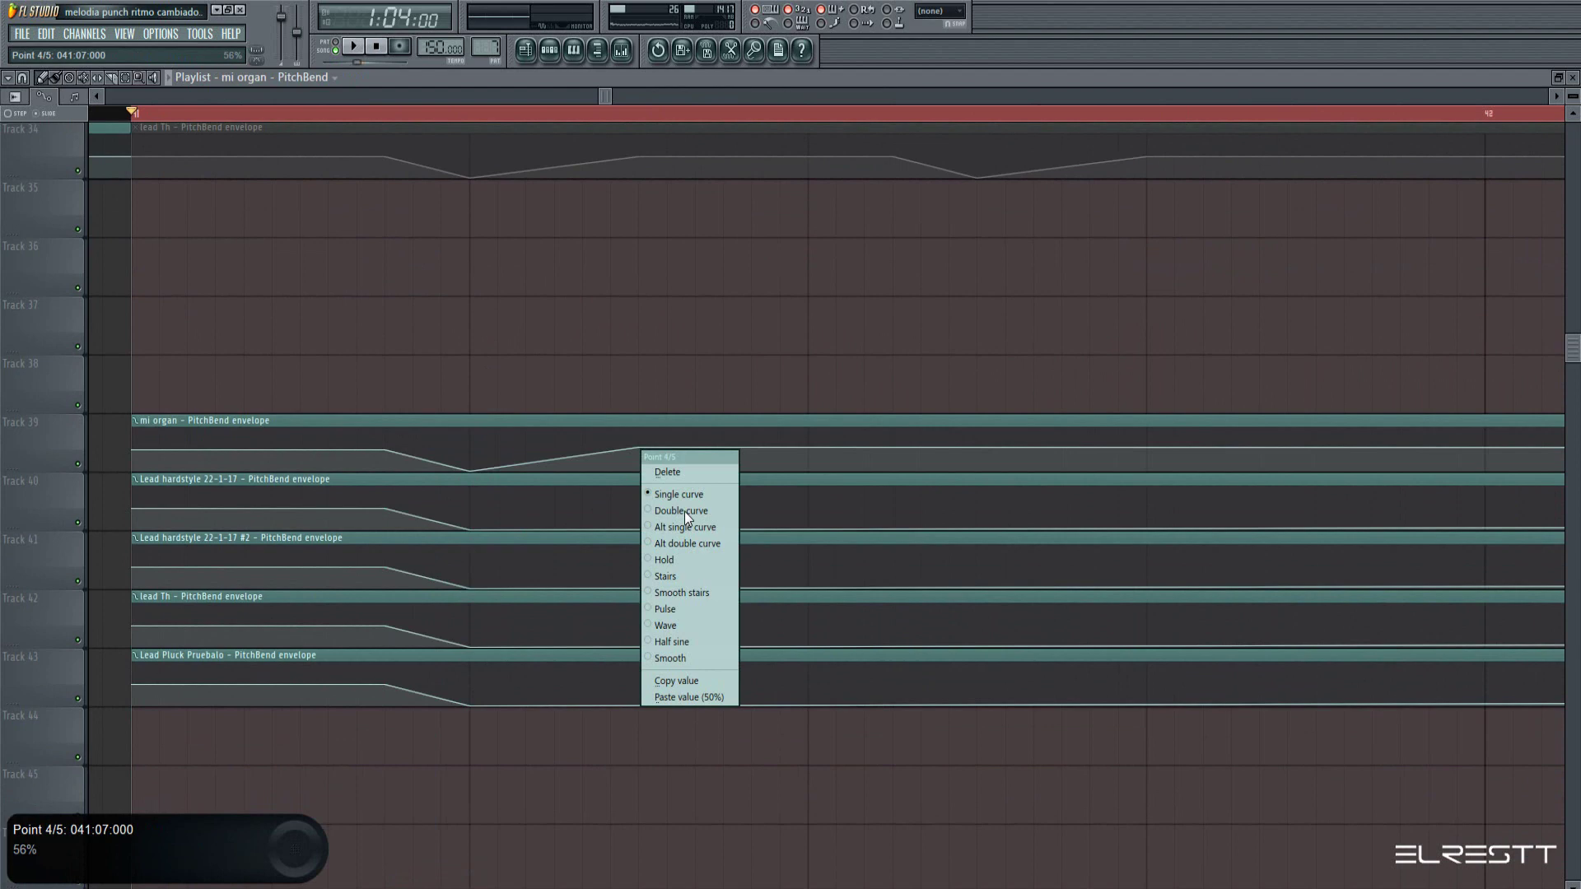
pyautogui.click(697, 698)
pyautogui.rightClick(639, 510)
pyautogui.rightClick(640, 511)
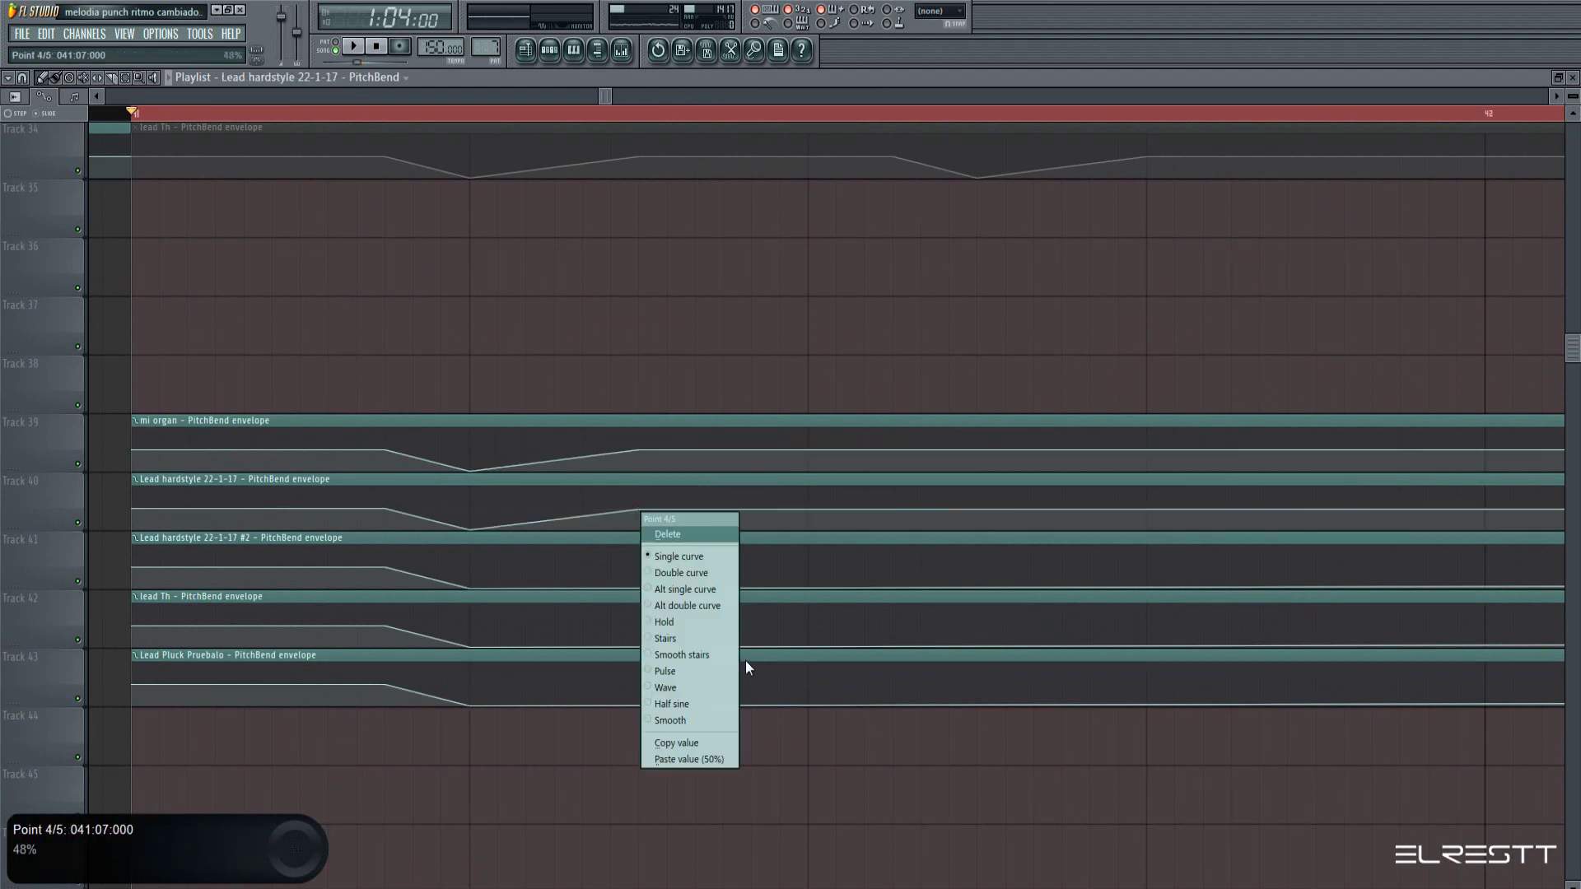
pyautogui.click(697, 759)
# Add a 50% point at 041:07:000 to the Lead hardstyle 22-1-17 #2, lead Th and Lead Pluck Pruebalo envelopes
pyautogui.rightClick(639, 571)
pyautogui.rightClick(639, 572)
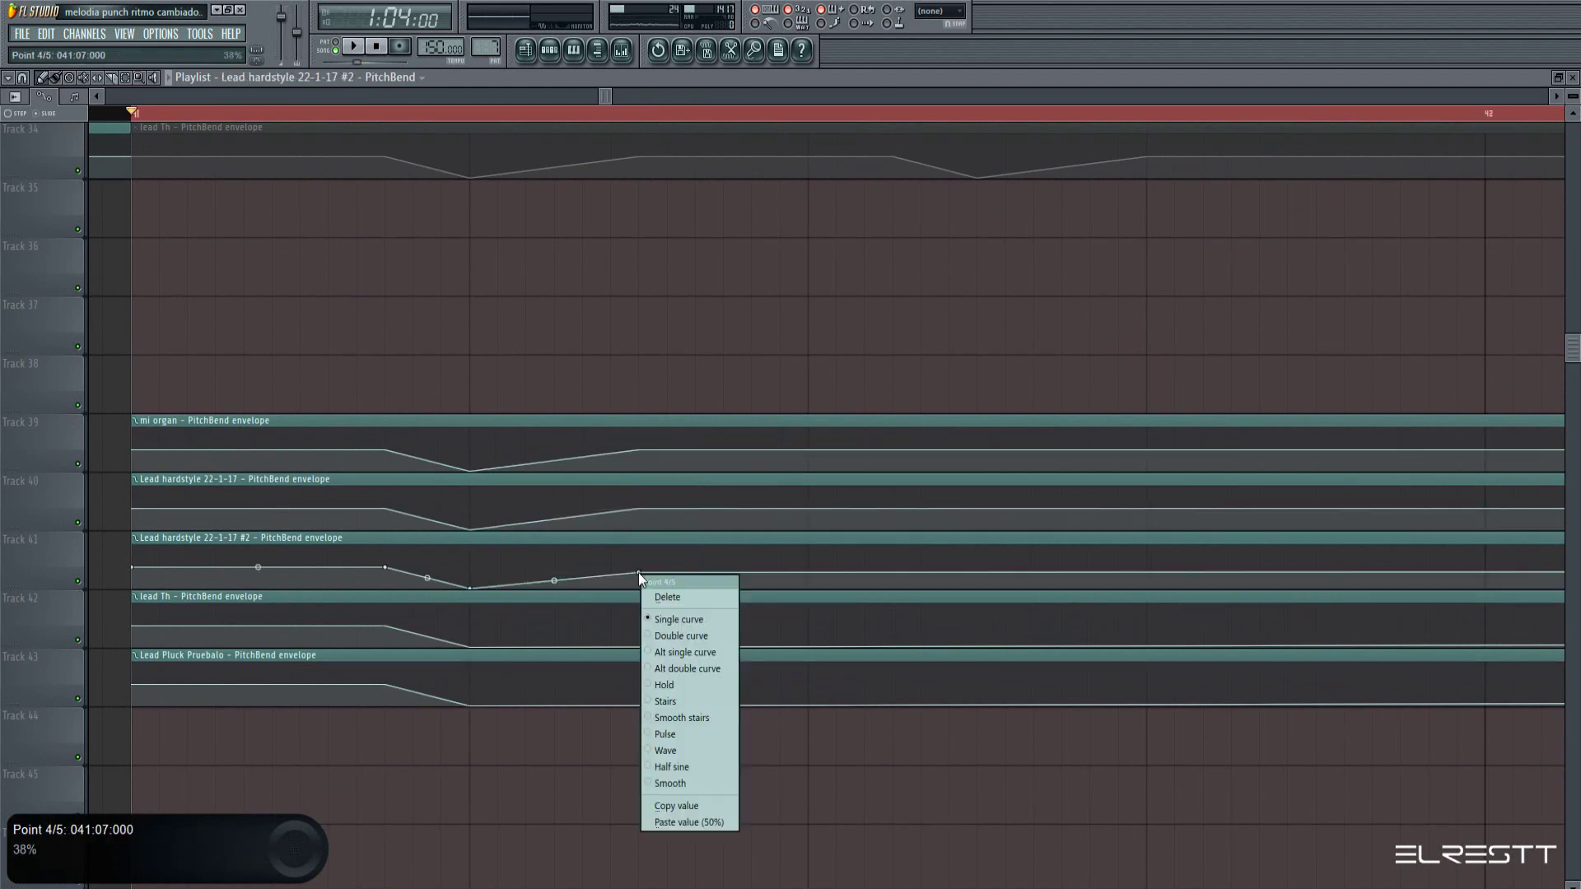
pyautogui.click(697, 823)
pyautogui.rightClick(639, 630)
pyautogui.rightClick(640, 630)
pyautogui.click(696, 879)
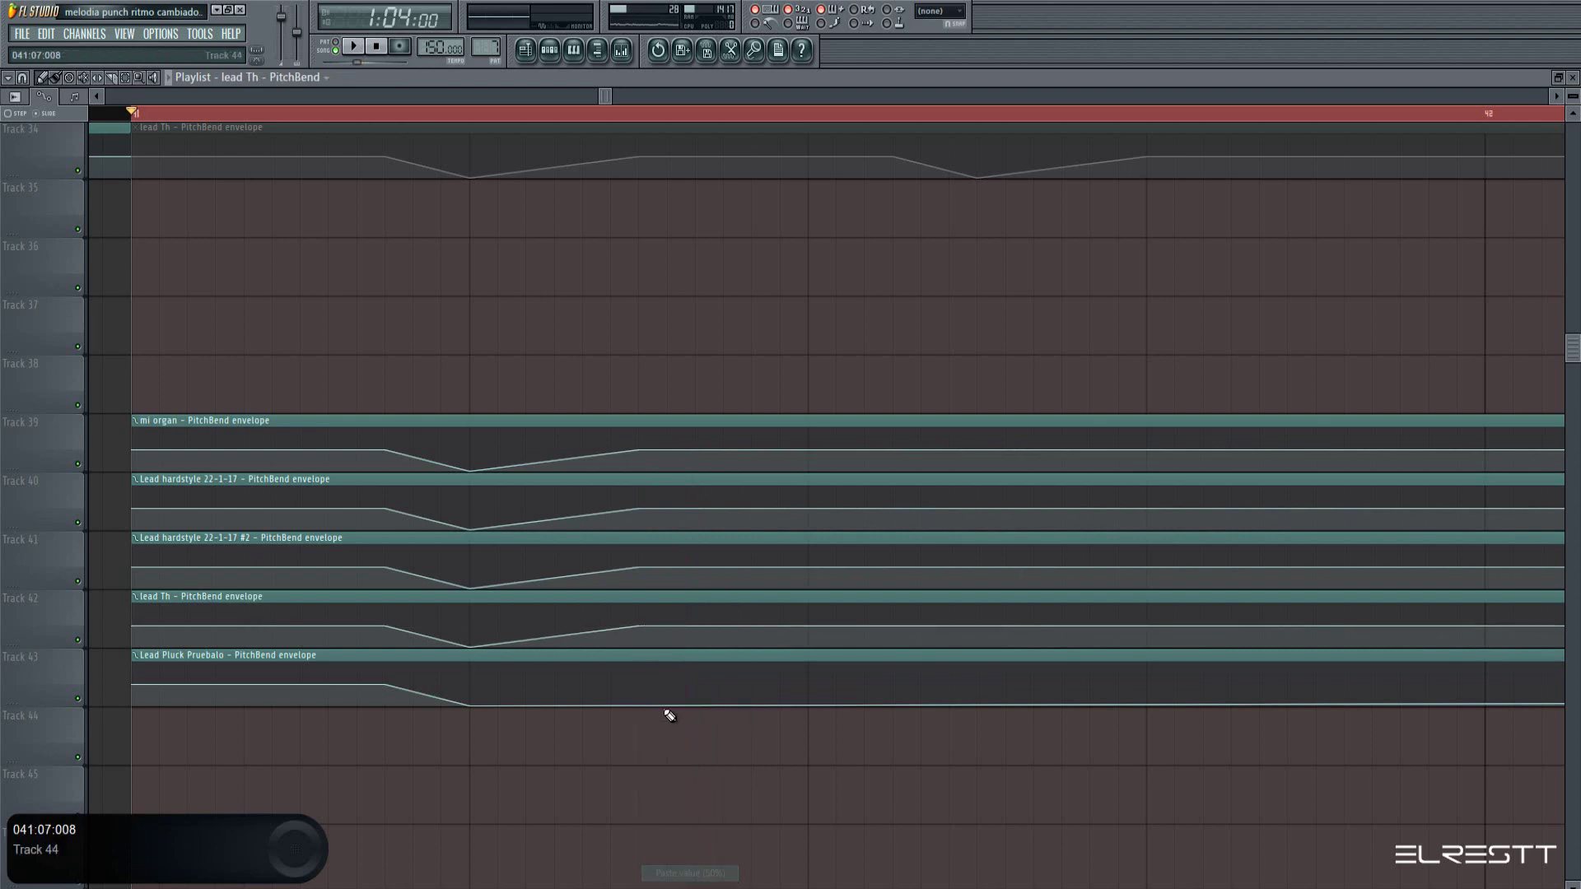
pyautogui.rightClick(638, 677)
pyautogui.rightClick(639, 677)
pyautogui.click(697, 874)
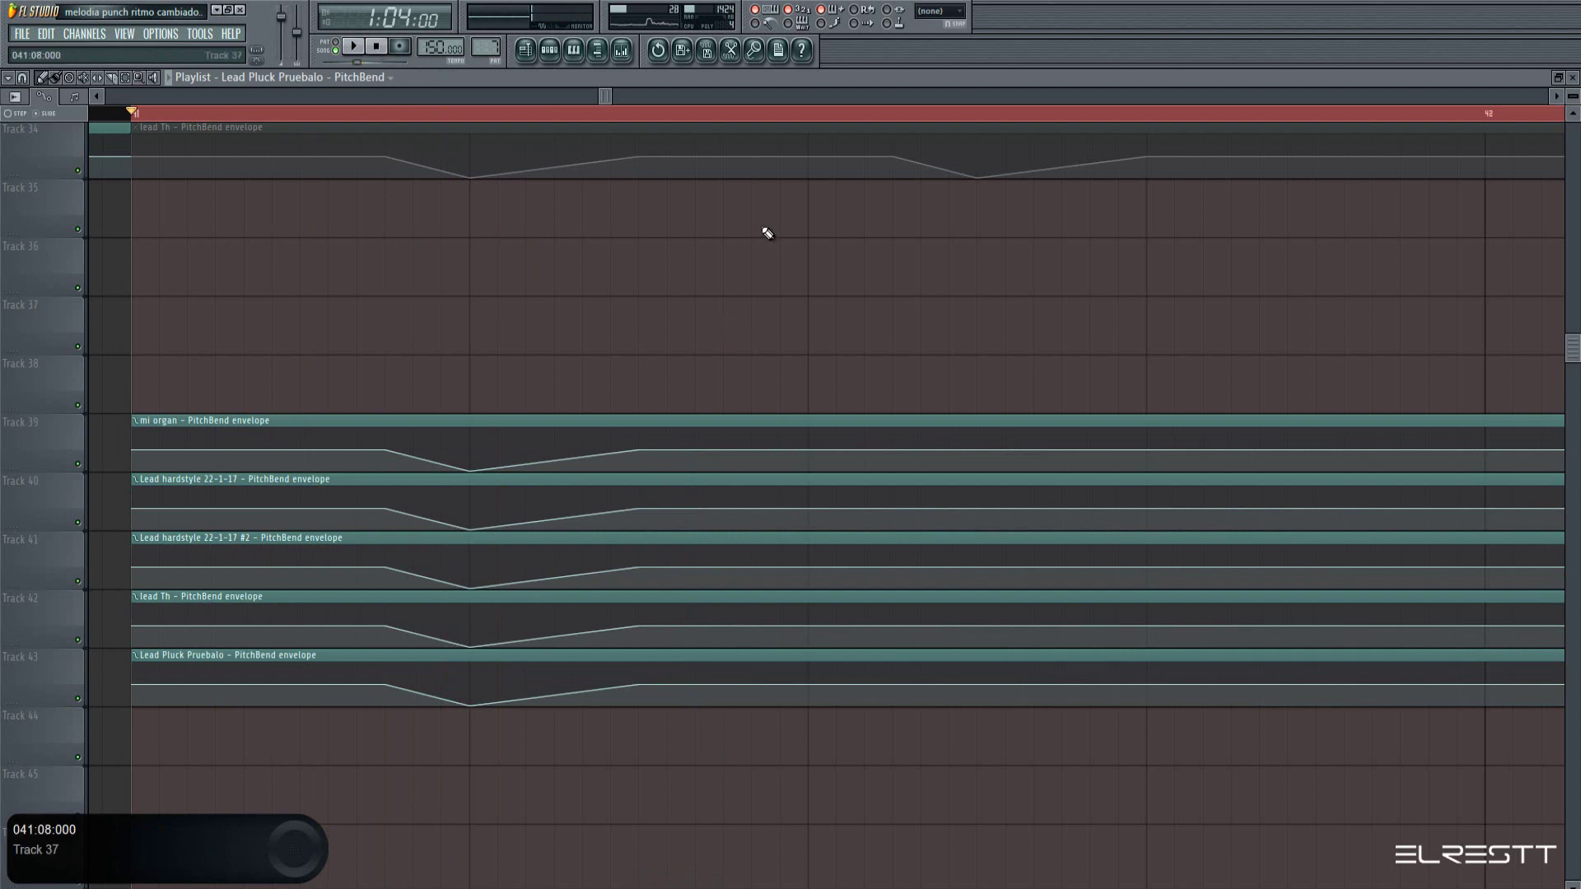
# Examine the track levels in the mixer while starting and stopping playback, and return to the playlist
pyautogui.click(621, 51)
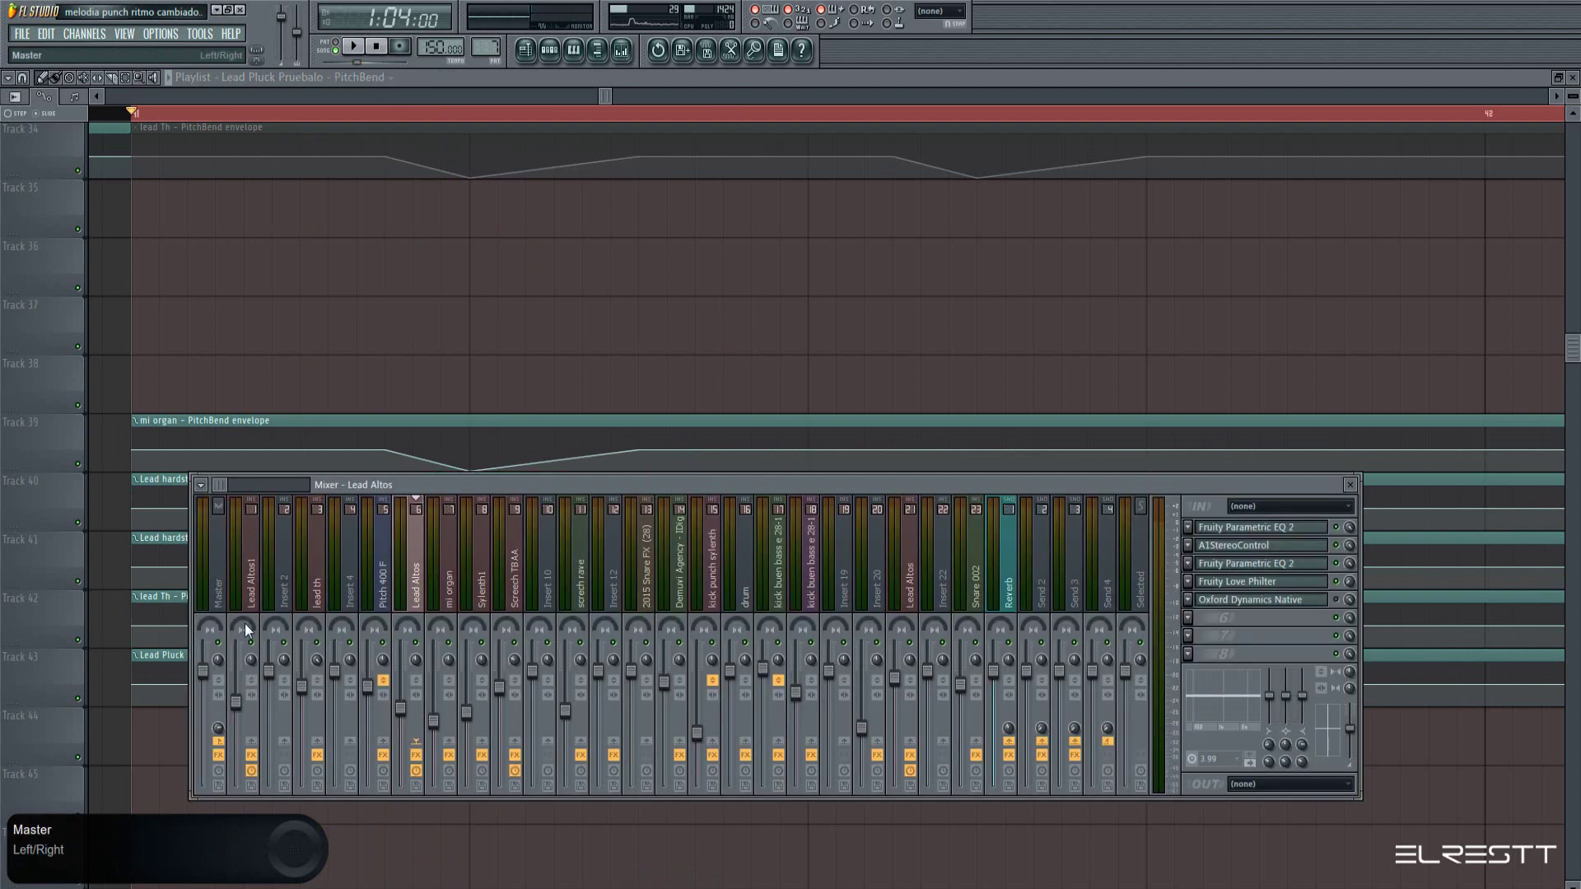
pyautogui.press('space')
pyautogui.press('space')
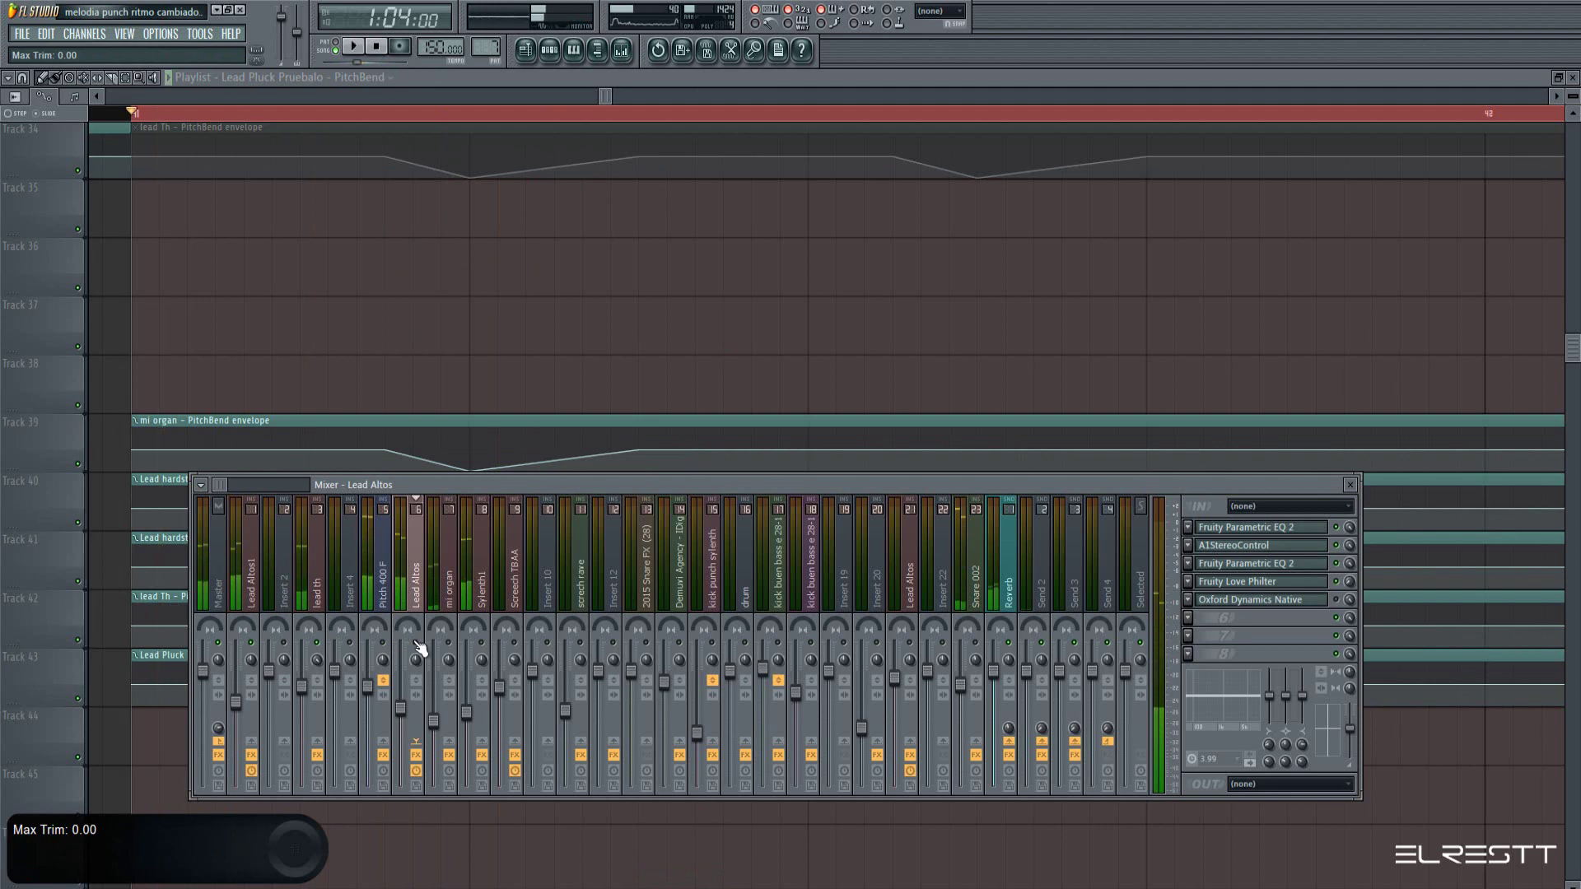
pyautogui.press('space')
pyautogui.press('space')
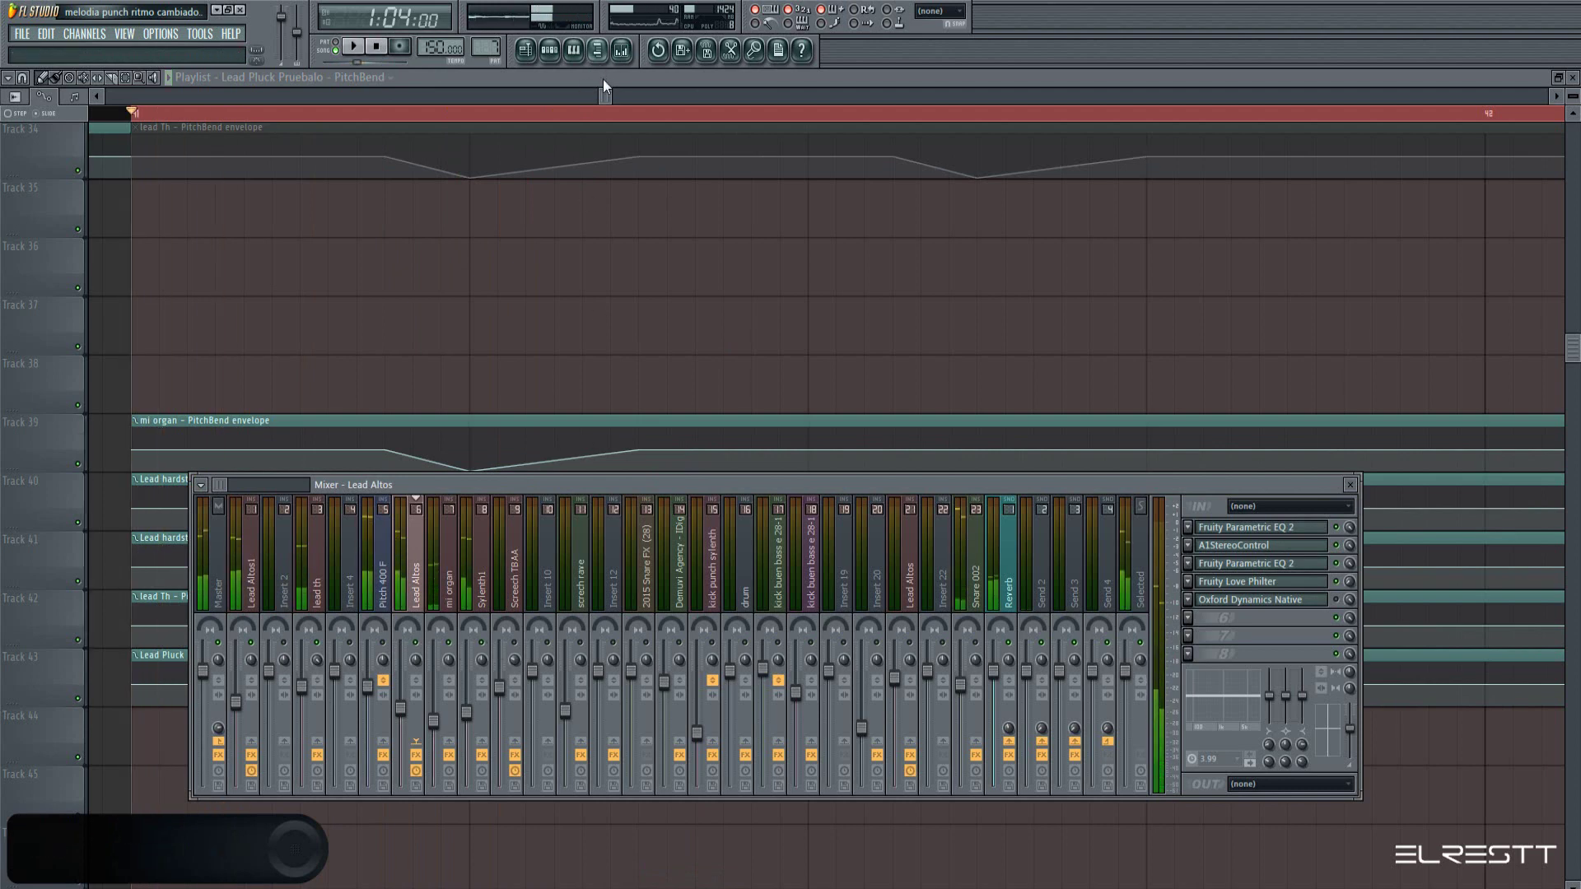
pyautogui.press('F9')
pyautogui.click(622, 51)
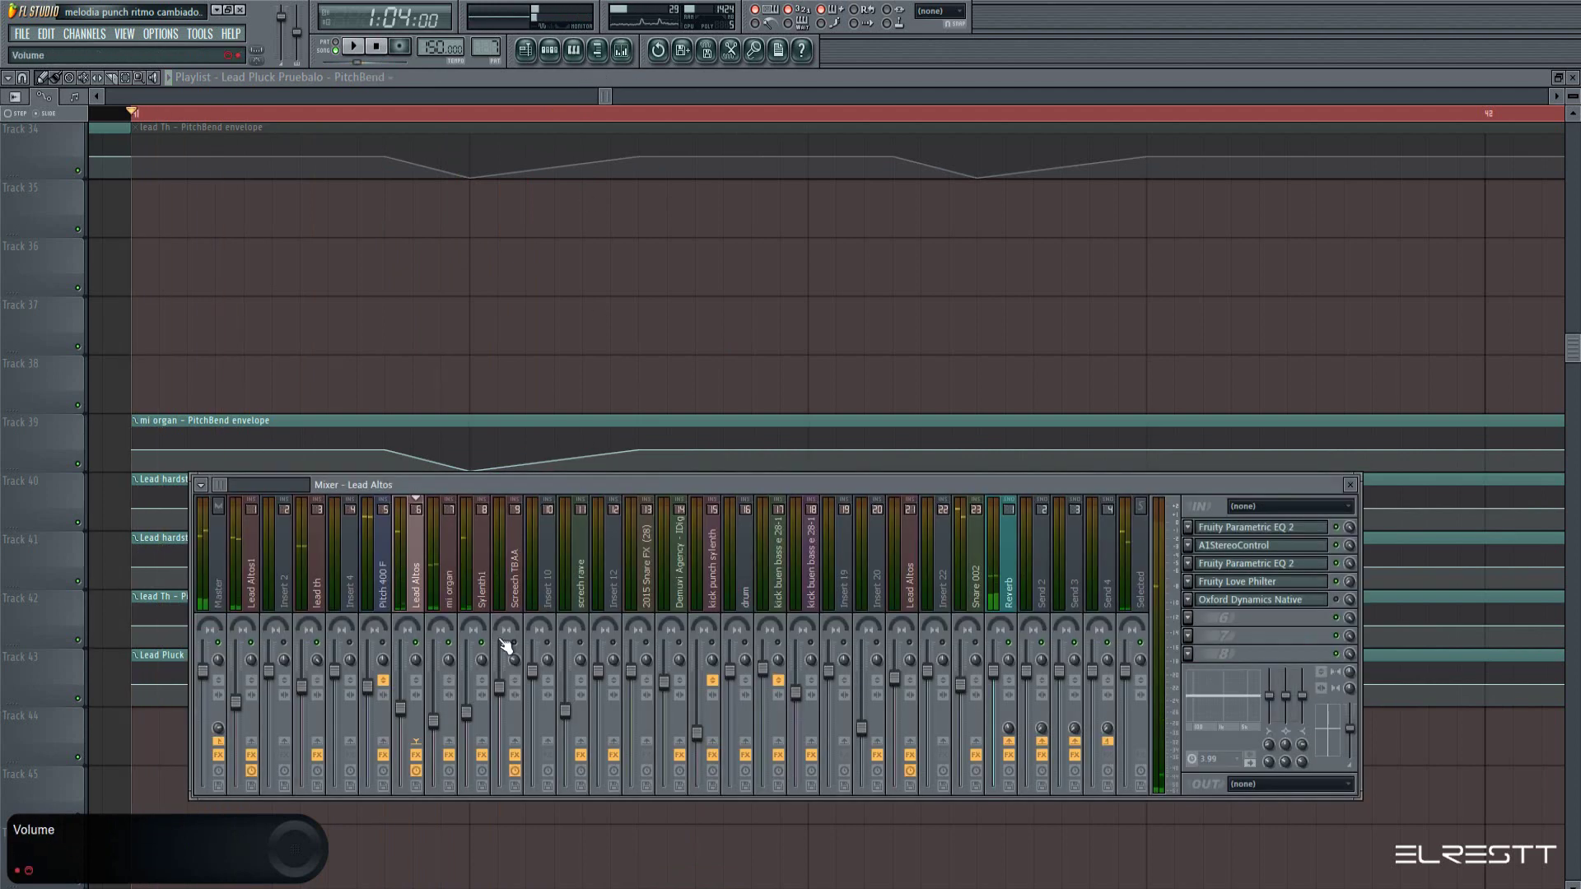
pyautogui.press('F9')
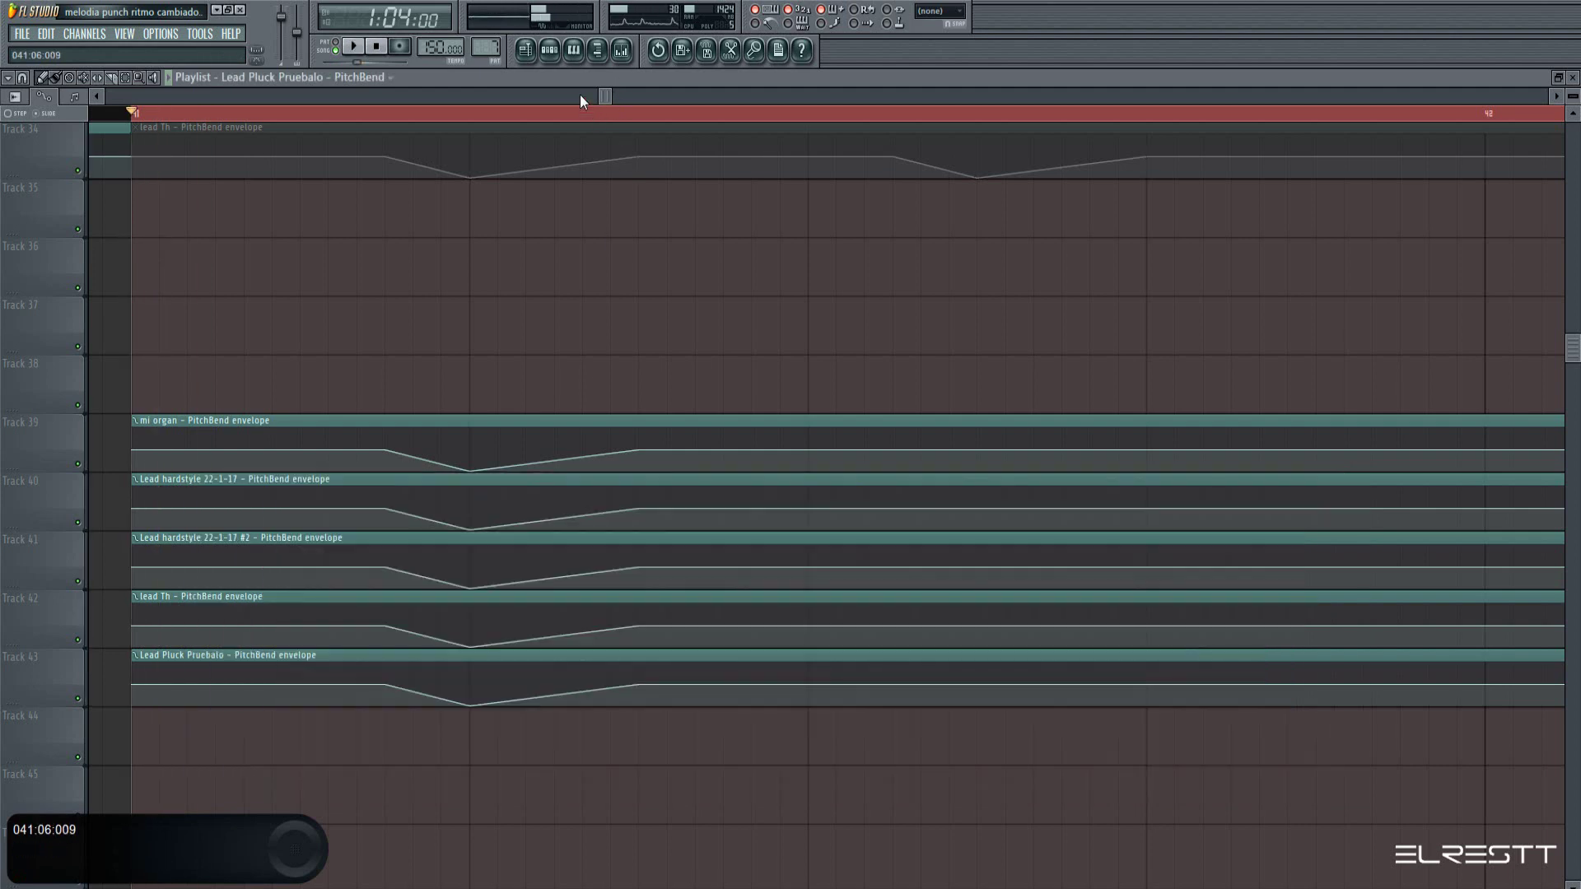
pyautogui.click(623, 51)
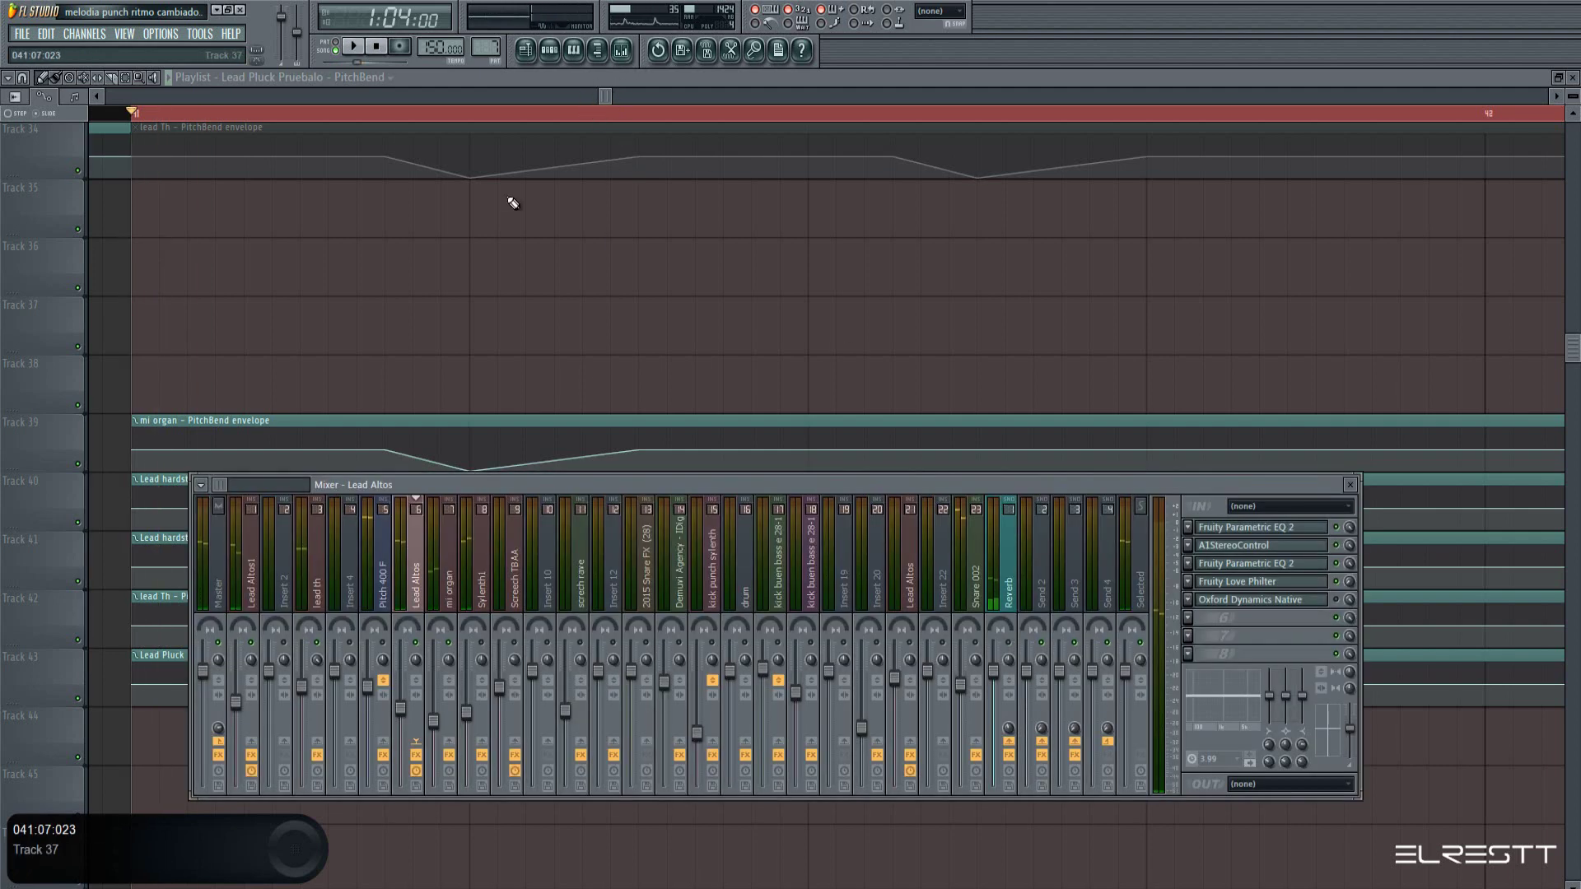
pyautogui.press('F9')
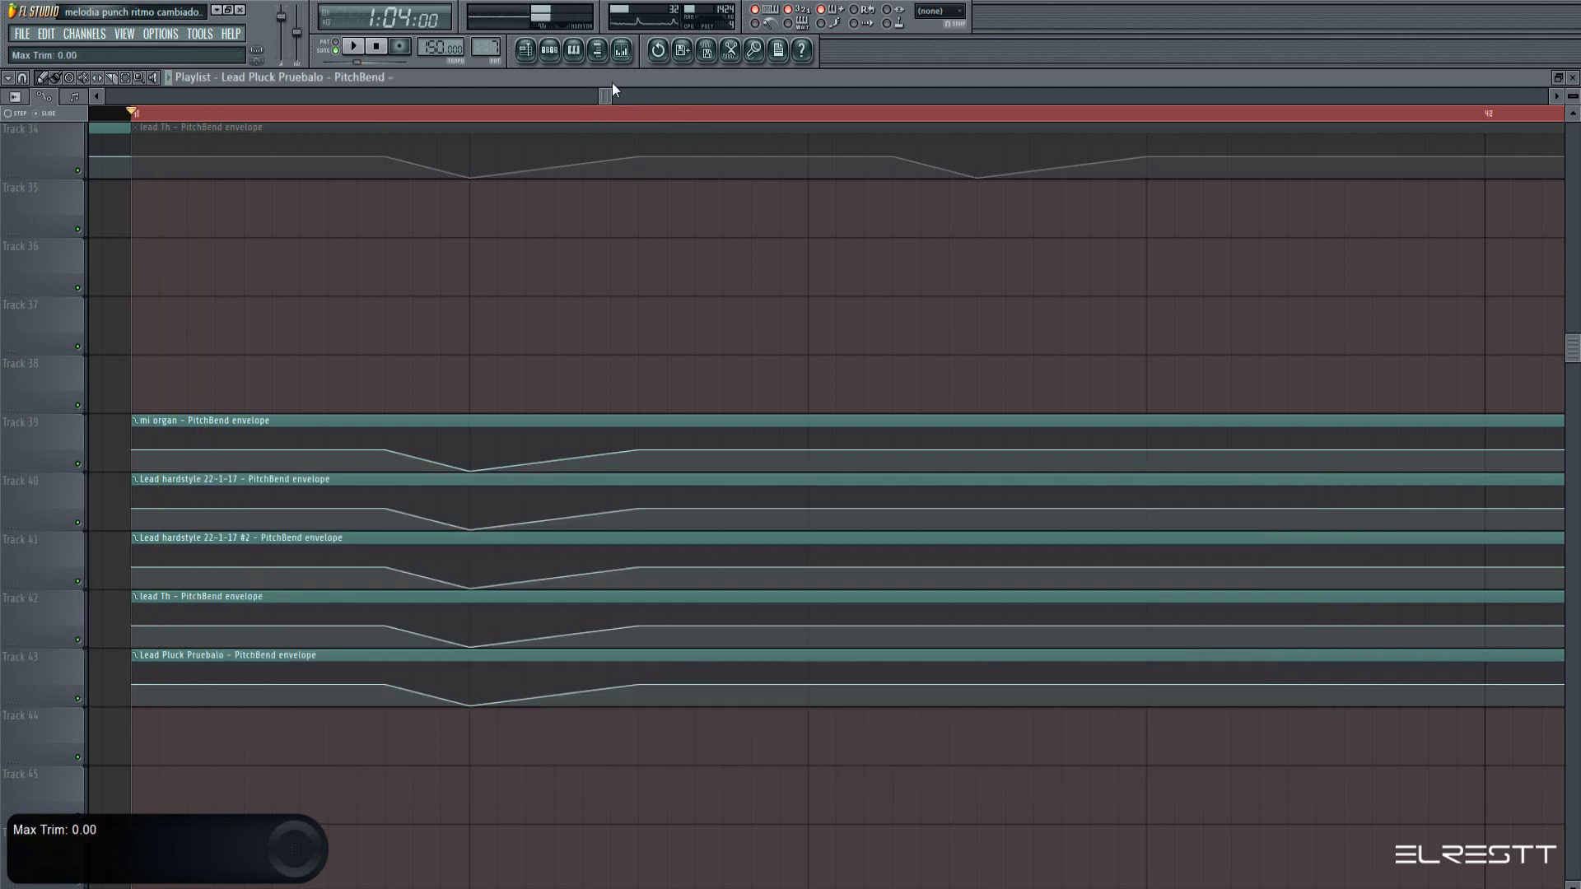
# Add a 50% point at 041:10:000 to the mi organ and Lead hardstyle 22-1-17 PitchBend envelopes
pyautogui.hscroll(2, 583, 101)
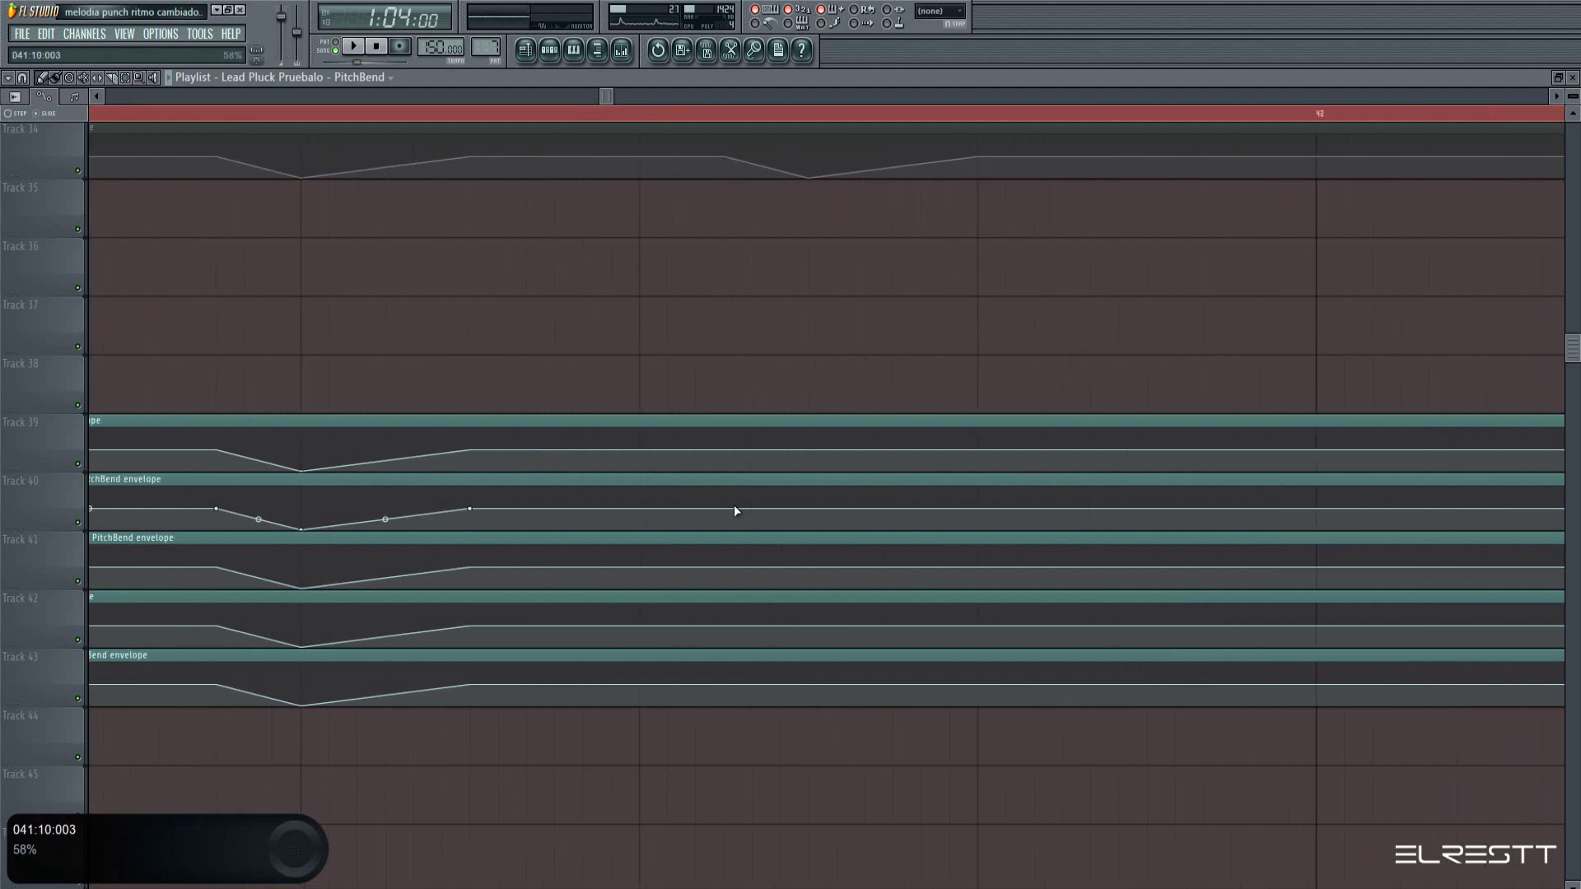
pyautogui.rightClick(724, 451)
pyautogui.click(801, 703)
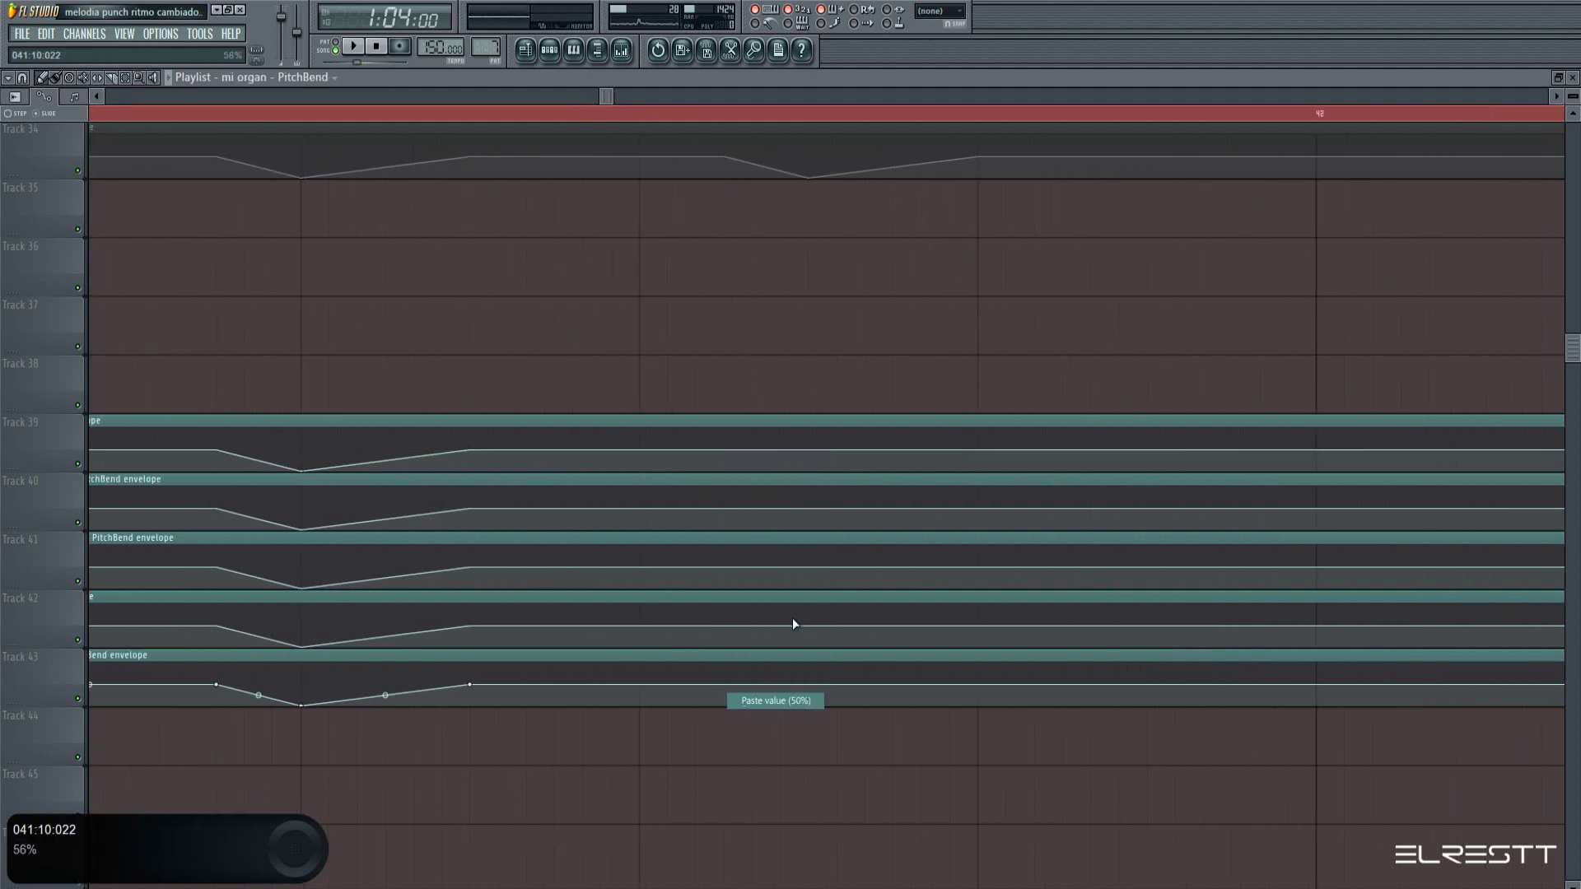
pyautogui.rightClick(727, 507)
pyautogui.click(783, 757)
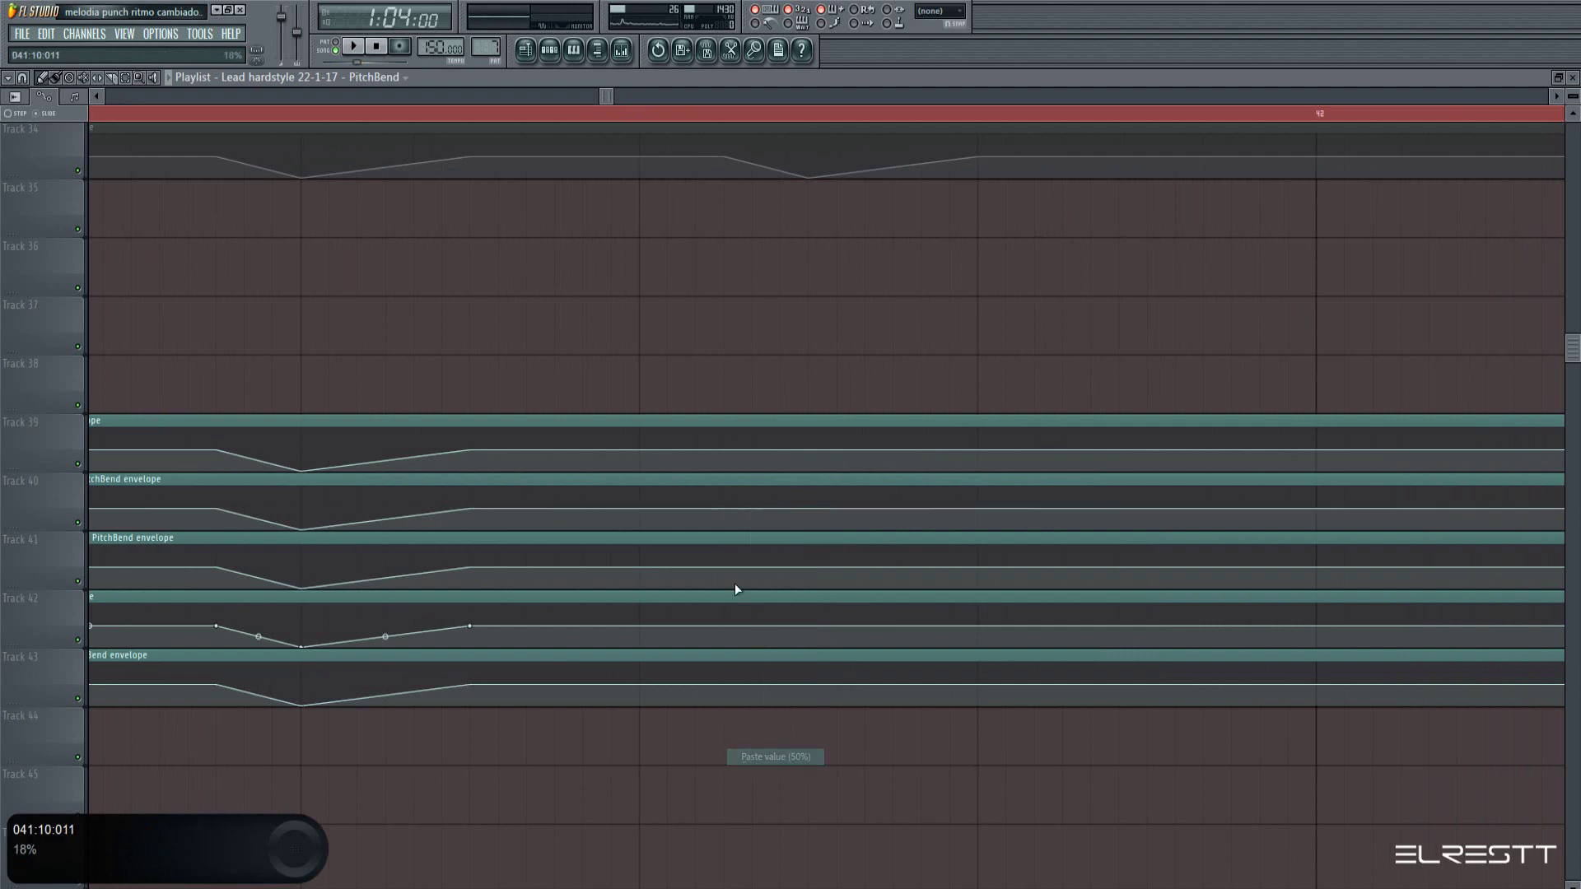
# Add points at 041:10:000 to the Lead hardstyle 22-1-17 #2, lead Th and Lead Pluck Pruebalo envelopes and set them to 50%
pyautogui.rightClick(723, 561)
pyautogui.rightClick(723, 628)
pyautogui.rightClick(723, 690)
pyautogui.rightClick(723, 690)
pyautogui.click(779, 877)
pyautogui.rightClick(723, 627)
pyautogui.click(779, 876)
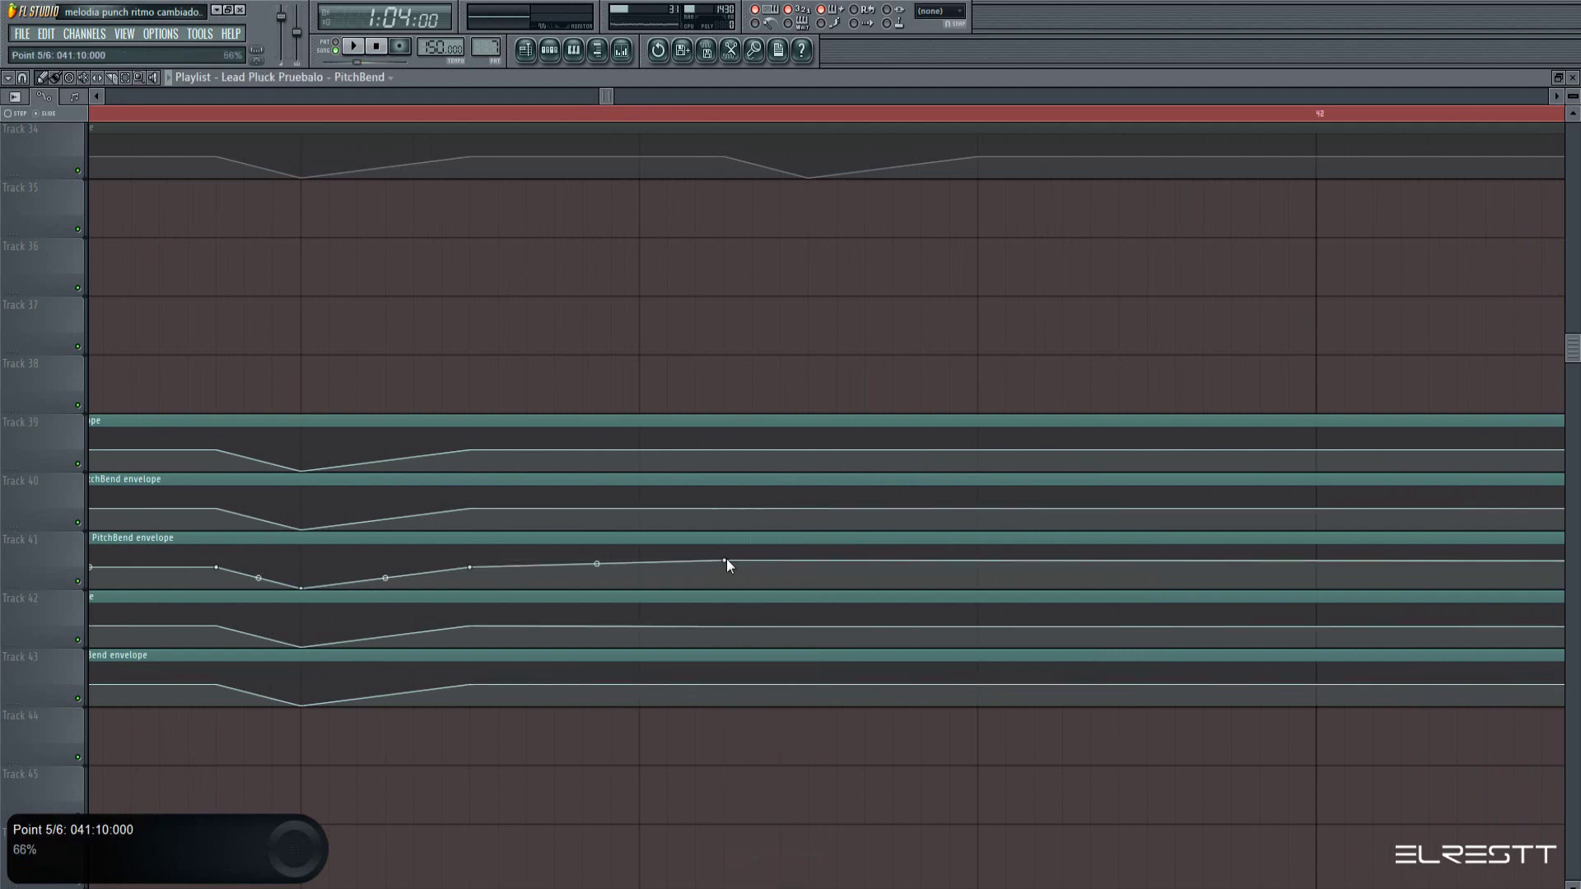
pyautogui.rightClick(725, 561)
pyautogui.click(778, 810)
# Reapply the 50% value to the 041:10:000 points across the five PitchBend envelopes
pyautogui.rightClick(725, 450)
pyautogui.click(778, 700)
pyautogui.rightClick(725, 509)
pyautogui.click(807, 757)
pyautogui.rightClick(725, 568)
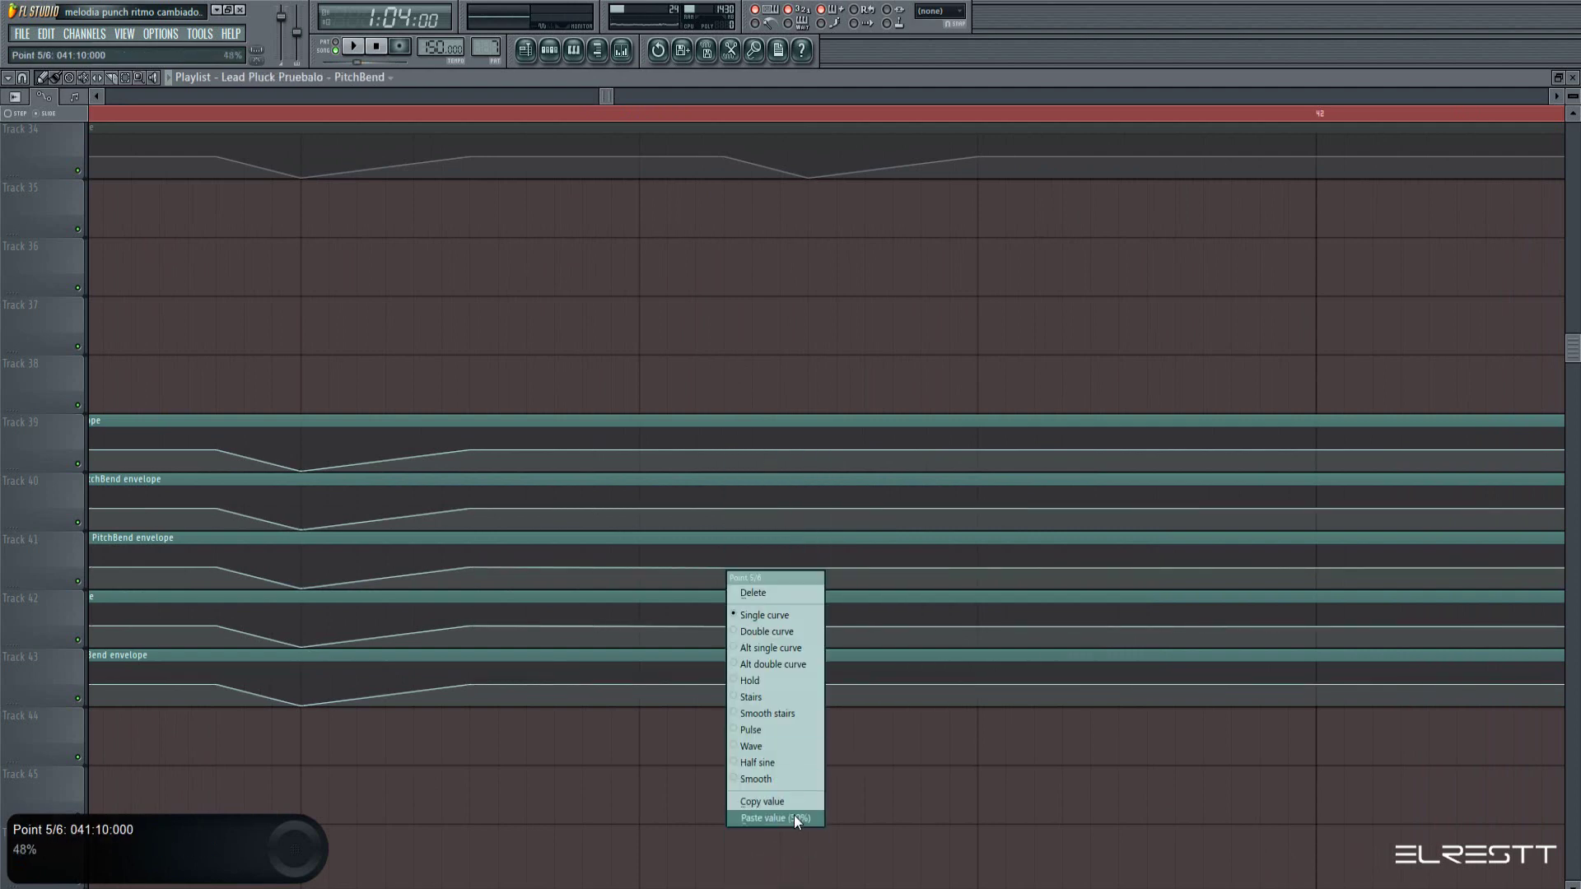
pyautogui.click(794, 817)
pyautogui.rightClick(725, 627)
pyautogui.click(778, 875)
pyautogui.rightClick(725, 685)
# Add a 0% point at 041:11:000 to each of the five PitchBend envelopes
pyautogui.scroll(2, 804, 118)
pyautogui.rightClick(623, 470)
pyautogui.rightClick(623, 529)
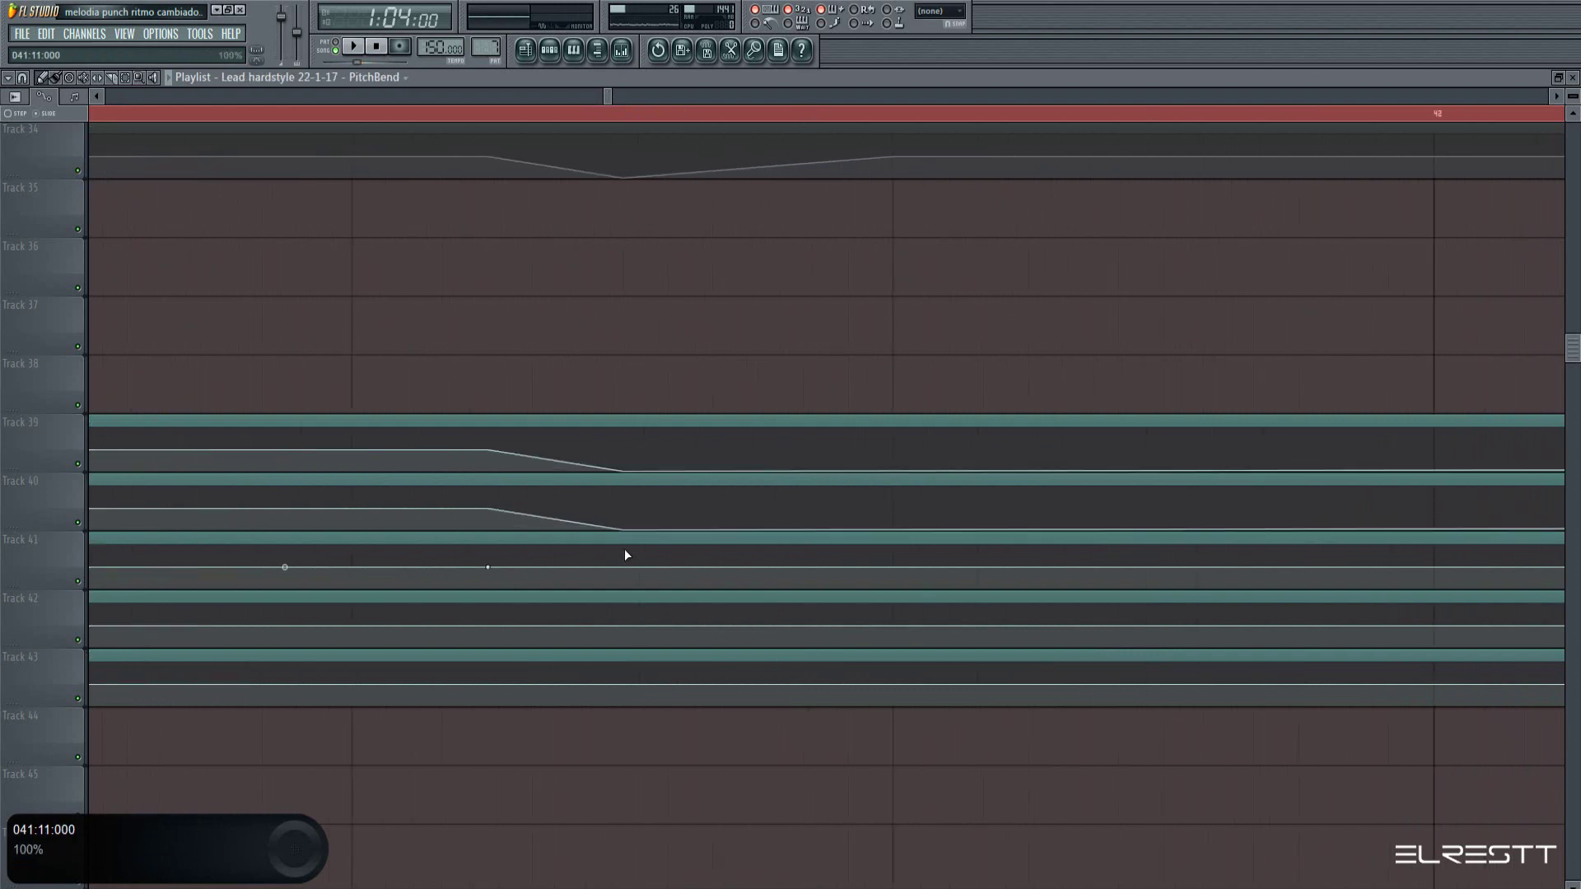
pyautogui.rightClick(623, 587)
pyautogui.rightClick(623, 646)
pyautogui.rightClick(623, 705)
# Add a point at 041:13:000 to each of the five PitchBend envelopes and set it to 50%
pyautogui.rightClick(893, 451)
pyautogui.click(946, 699)
pyautogui.rightClick(893, 509)
pyautogui.click(946, 757)
pyautogui.rightClick(893, 567)
pyautogui.click(946, 814)
pyautogui.rightClick(893, 626)
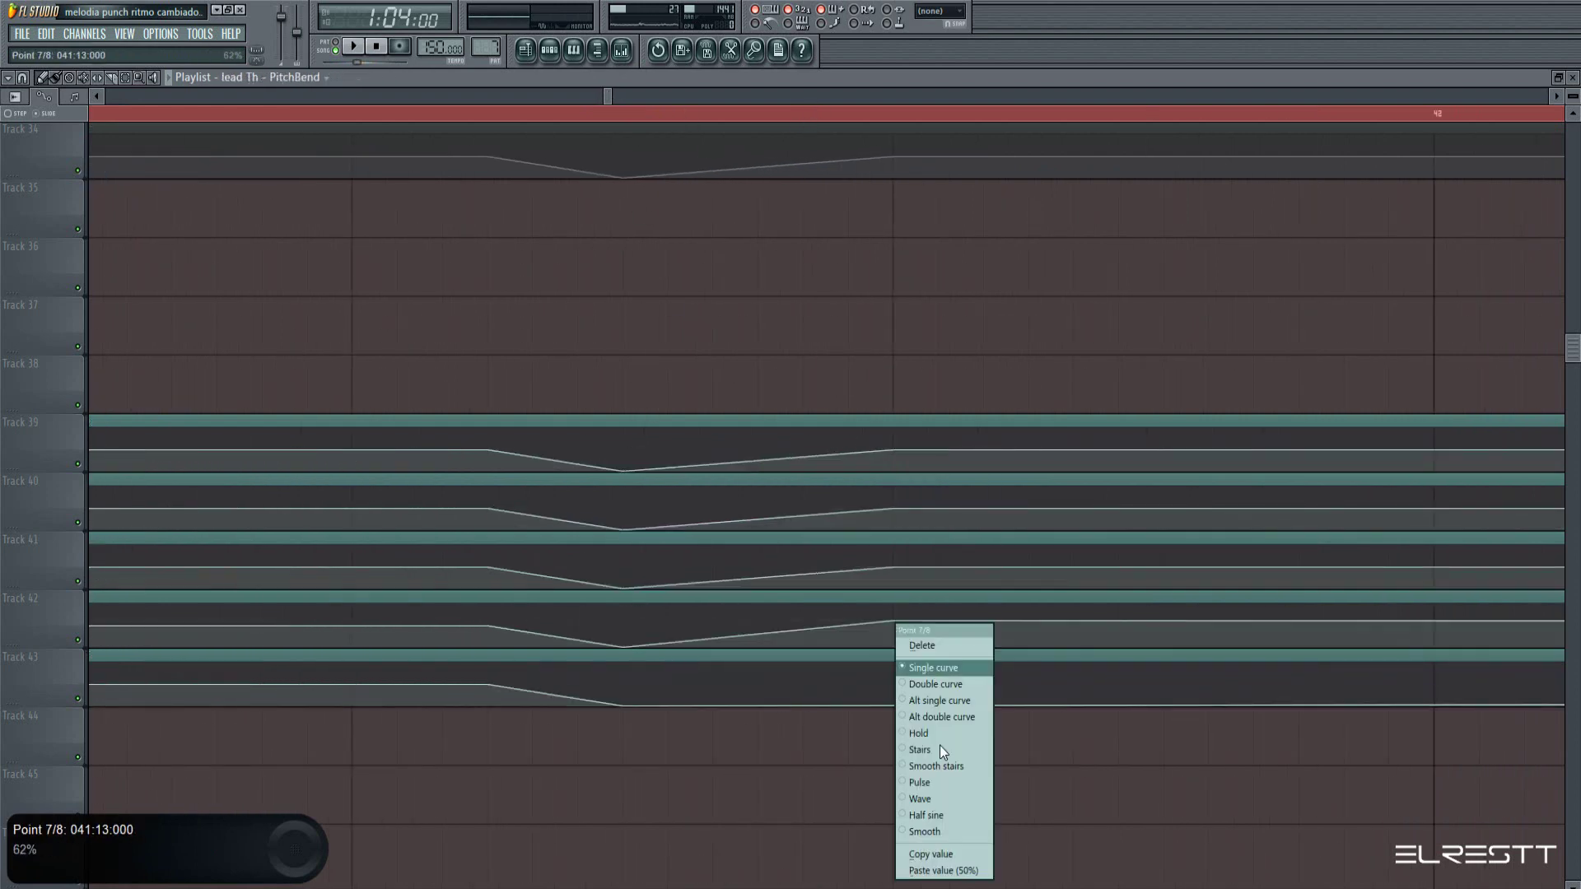
pyautogui.click(946, 873)
pyautogui.rightClick(892, 685)
pyautogui.click(945, 875)
# Slice all five PitchBend envelope clips on tracks 39 to 43 at bar 45
pyautogui.scroll(-5, 778, 110)
pyautogui.hscroll(2, 784, 111)
pyautogui.press('c')
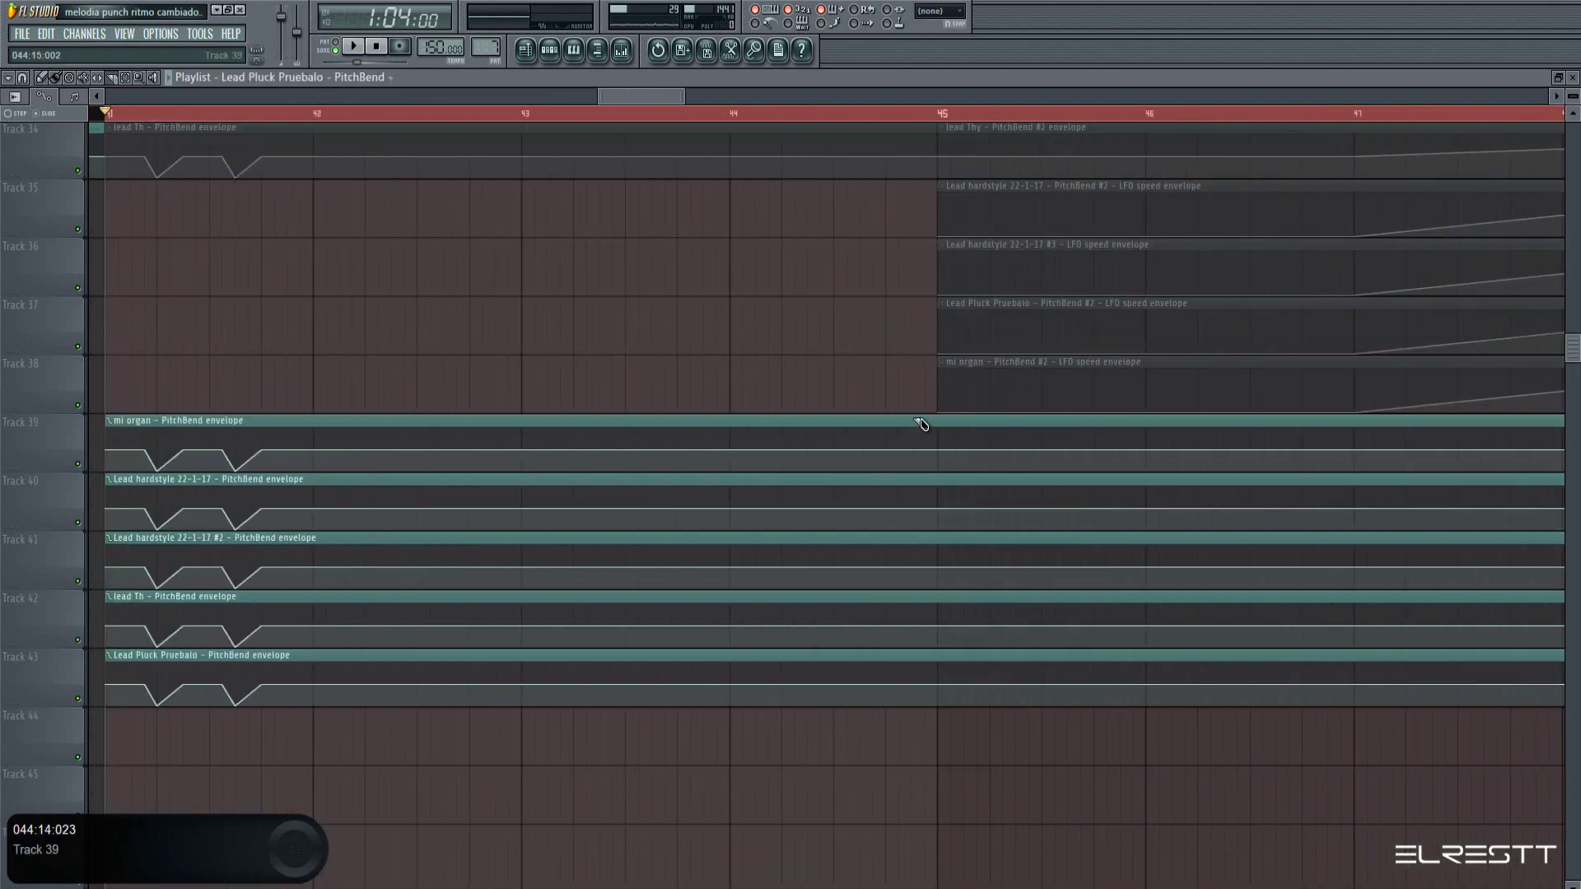
pyautogui.moveTo(933, 408); pyautogui.dragTo(934, 723)
pyautogui.hotkey('ctrl', 'z')
pyautogui.moveTo(945, 418); pyautogui.dragTo(944, 417)
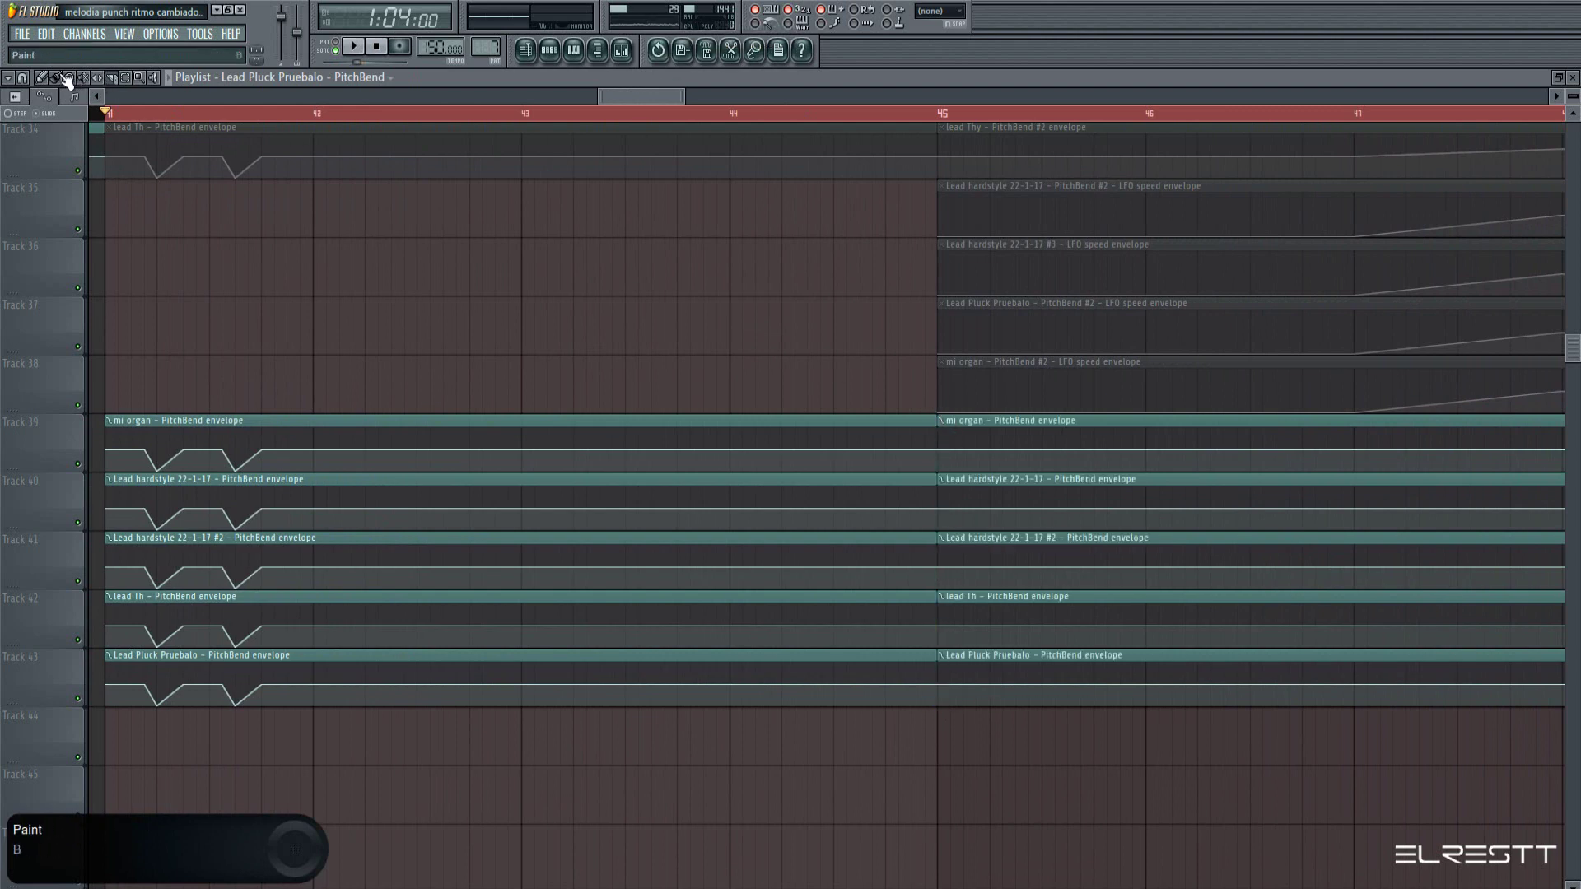
pyautogui.rightClick(624, 467)
pyautogui.rightClick(612, 519)
pyautogui.rightClick(599, 577)
pyautogui.rightClick(586, 628)
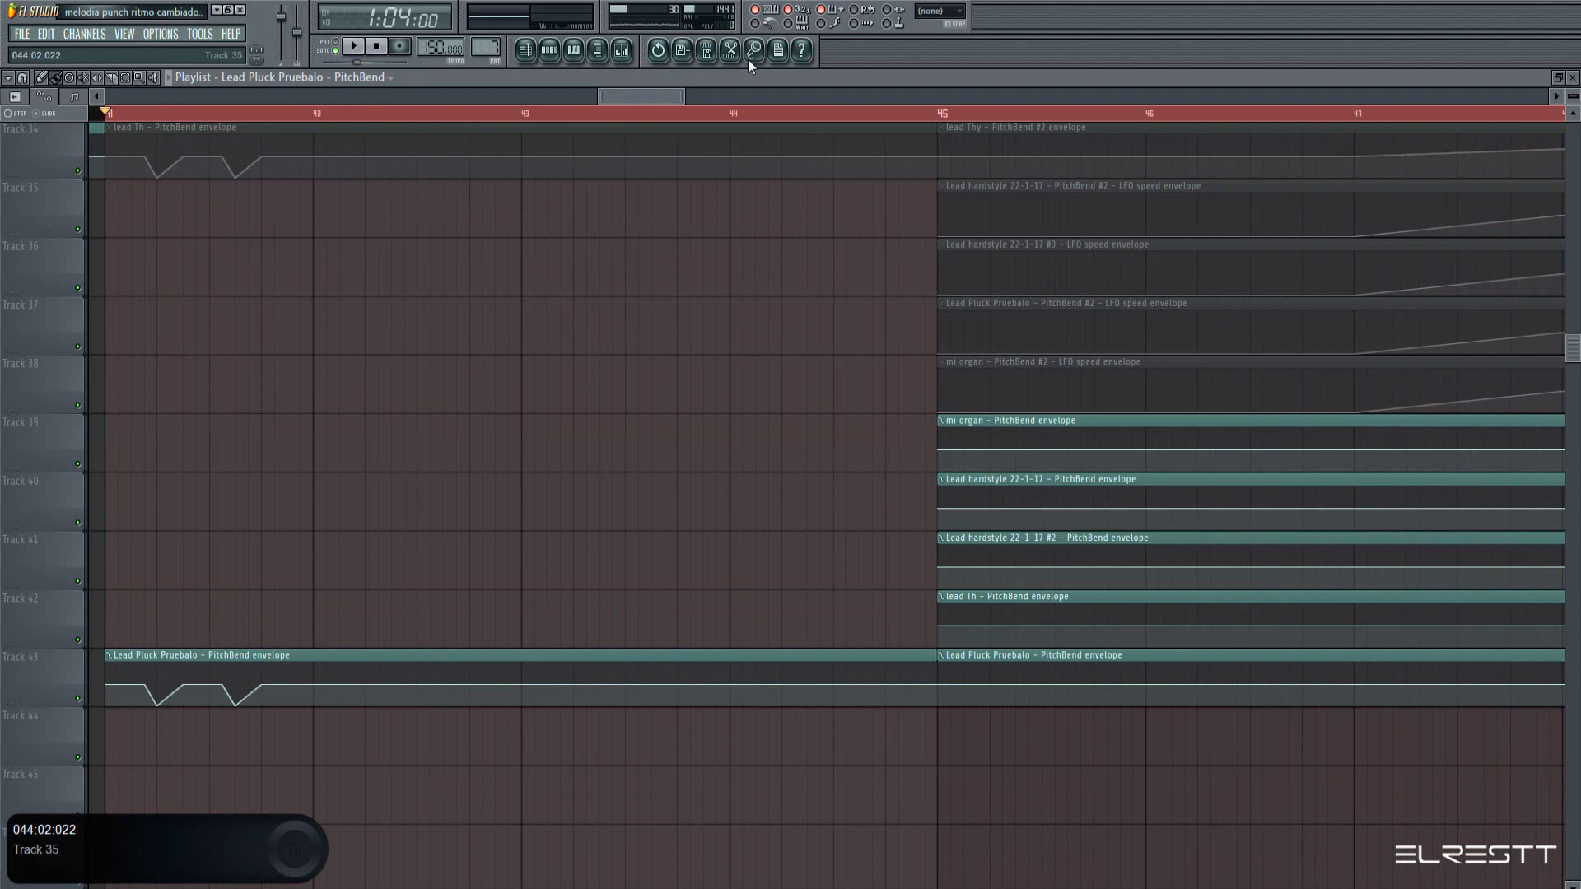
pyautogui.click(659, 55)
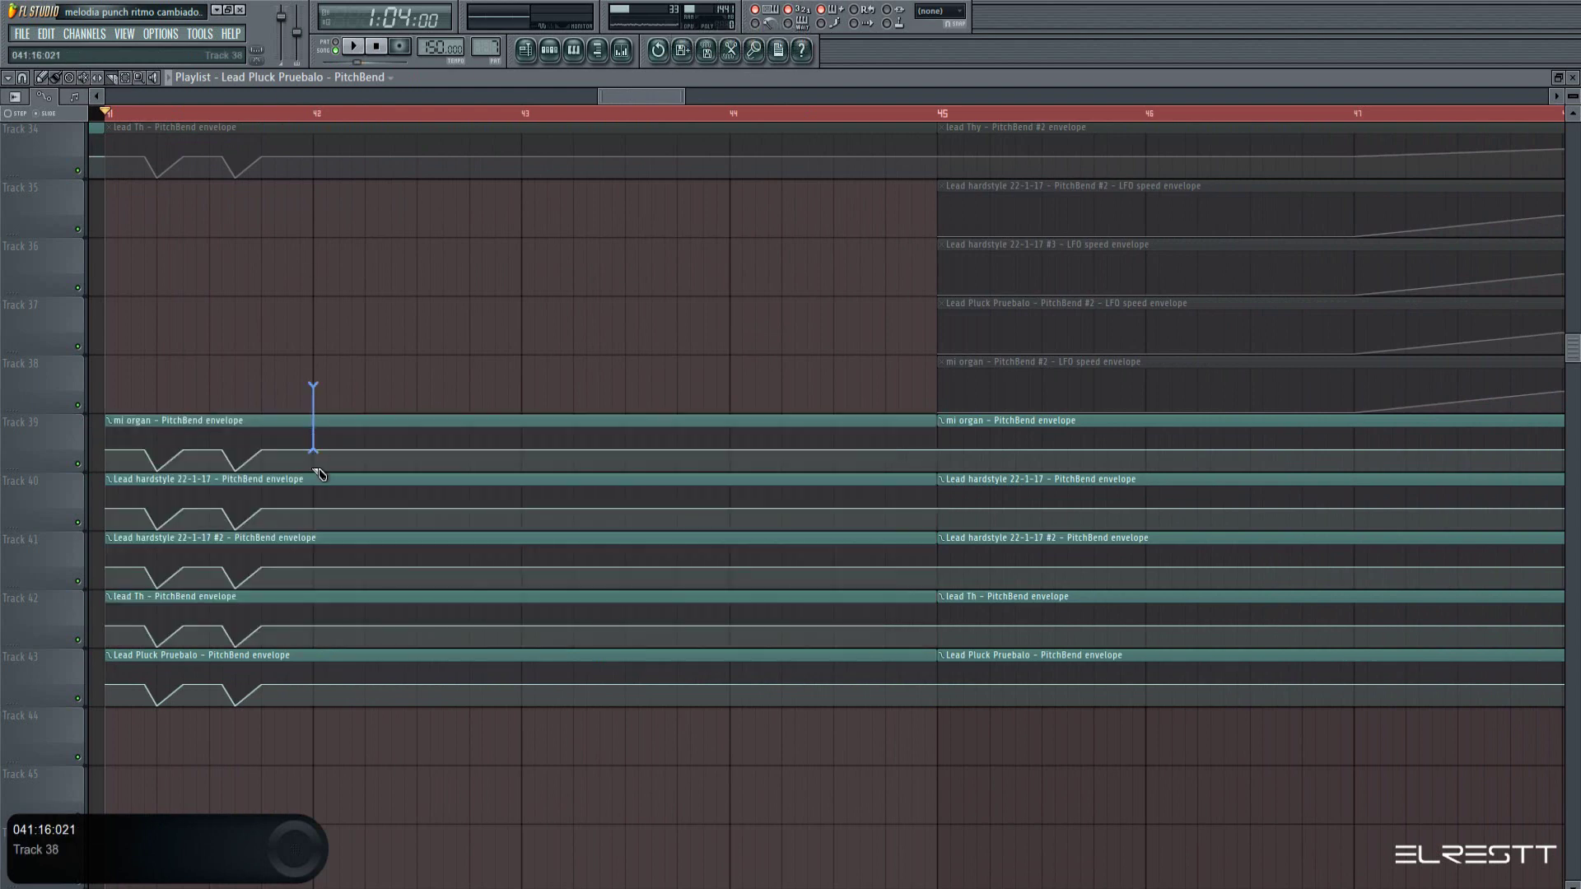
# Slice the five PitchBend envelope clips on tracks 39 to 43 at bar 42 and delete the pieces between bars 42 and 45
pyautogui.moveTo(322, 695); pyautogui.dragTo(321, 742)
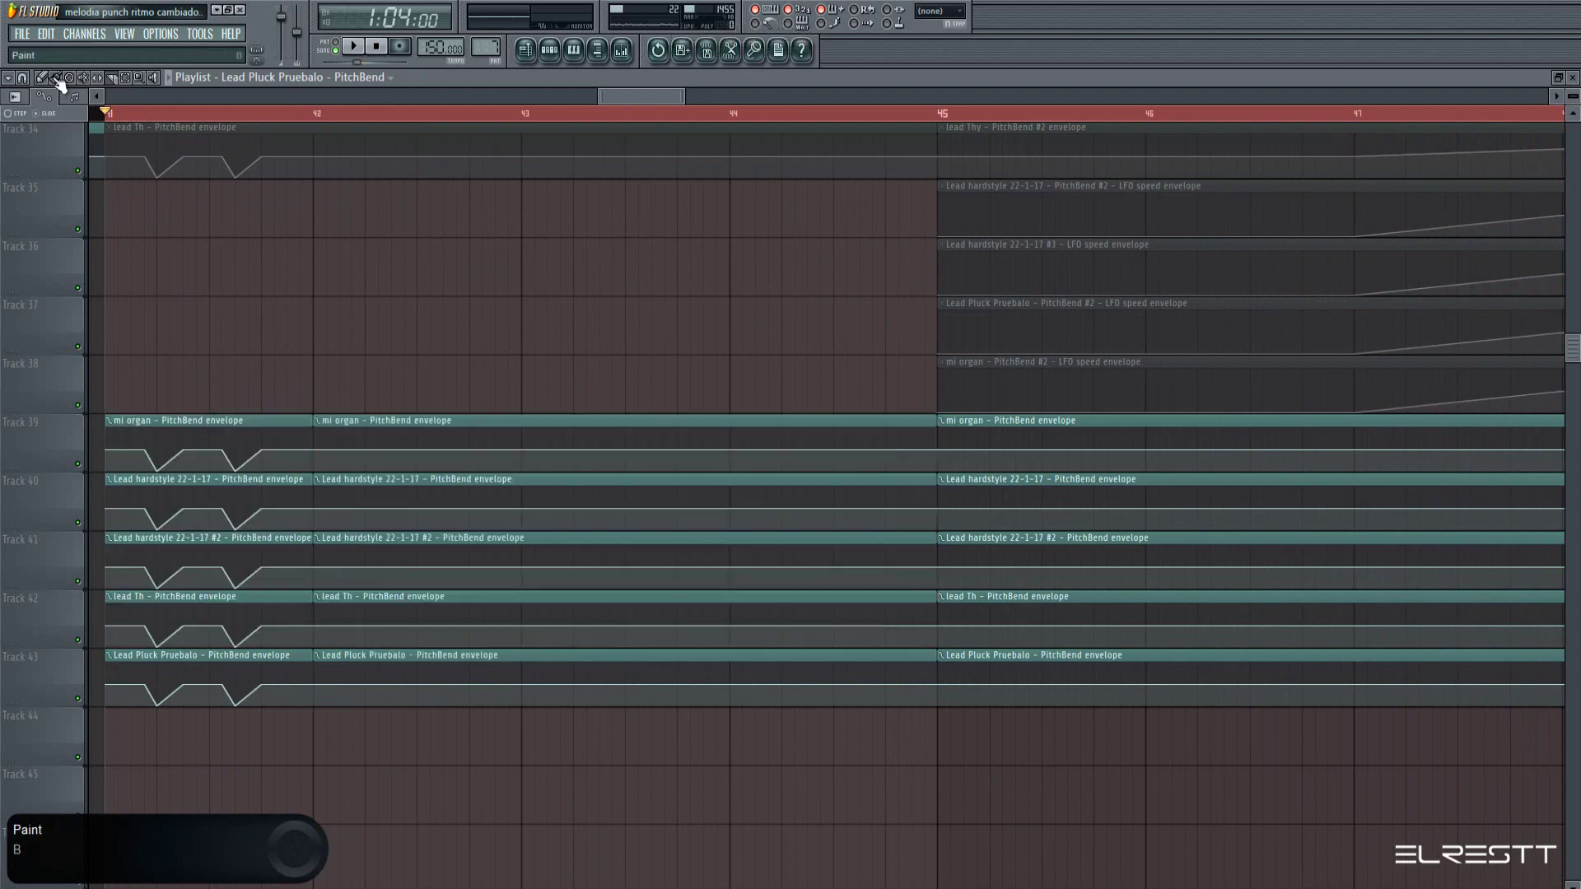
pyautogui.rightClick(588, 445)
pyautogui.rightClick(585, 502)
pyautogui.rightClick(581, 560)
pyautogui.rightClick(576, 618)
pyautogui.rightClick(573, 676)
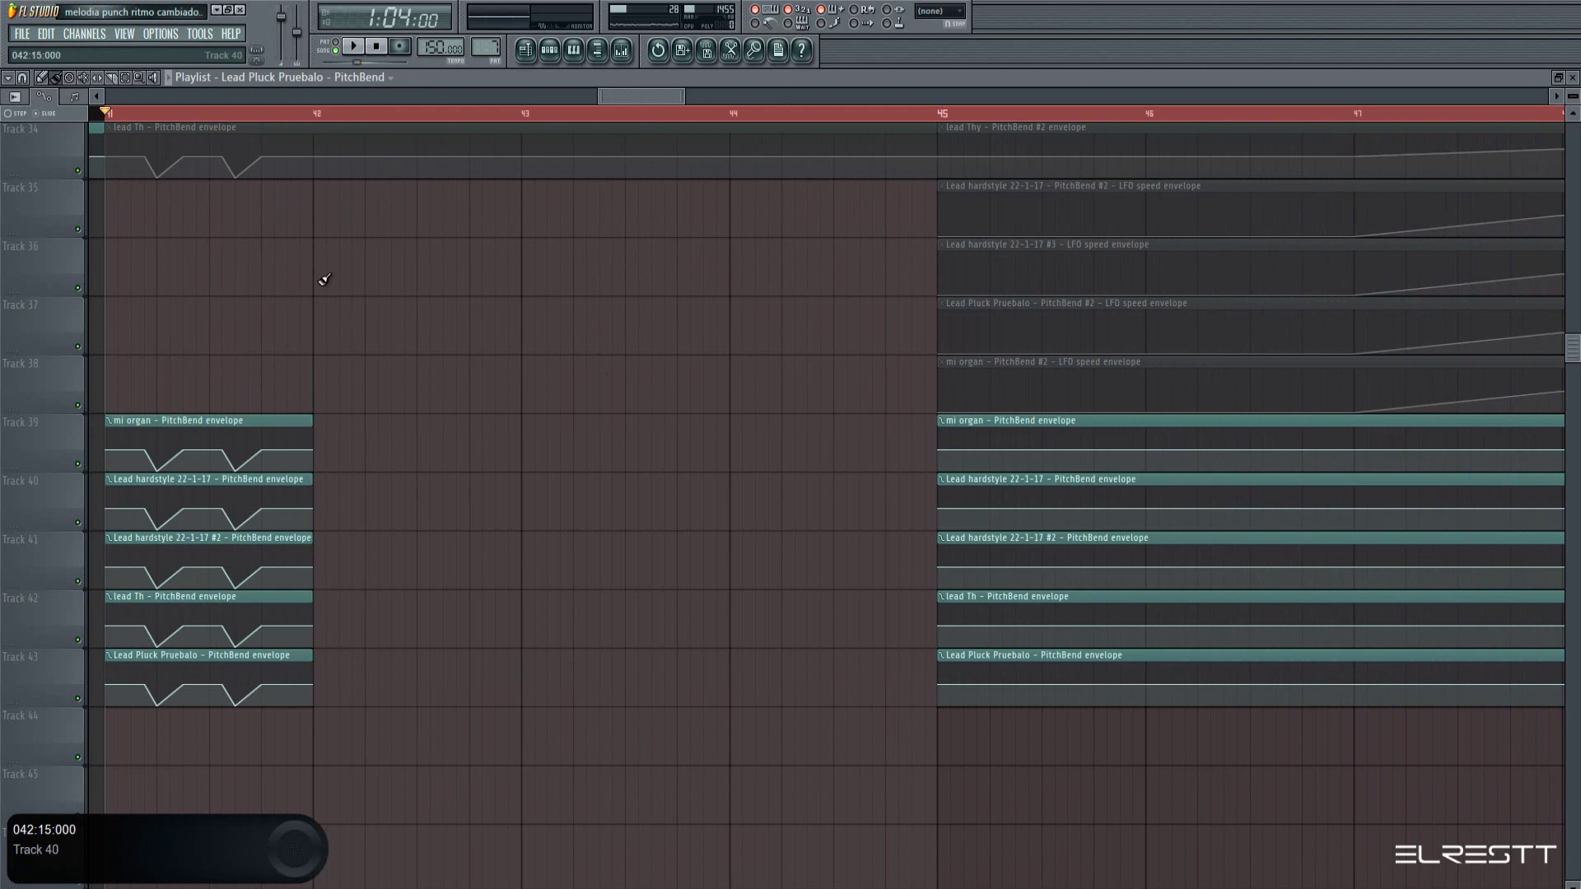
# Duplicate the five bar-41 PitchBend envelope clips three times to fill bars 42 to 44
pyautogui.click(112, 121)
pyautogui.moveTo(228, 715); pyautogui.dragTo(195, 825)
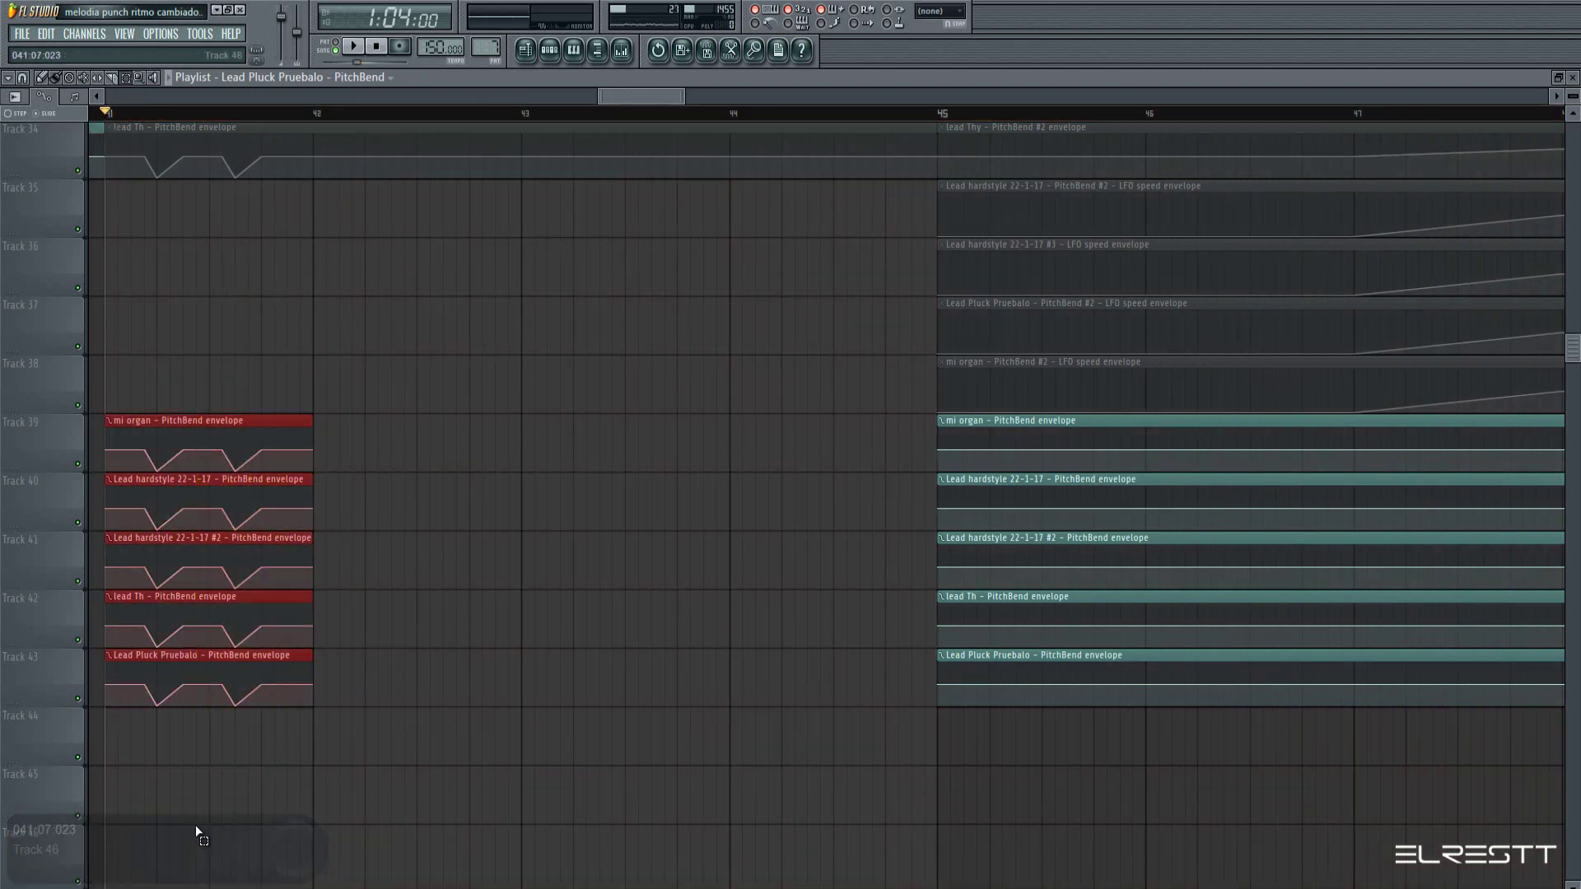
pyautogui.hotkey('ctrl', 'b')
pyautogui.hotkey('ctrl', 'b')
pyautogui.hotkey('ctrl', 'b')
# Play the arrangement from bar 41 to hear the repeated pitch dips, clear the clip selection and stop playback
pyautogui.press('space')
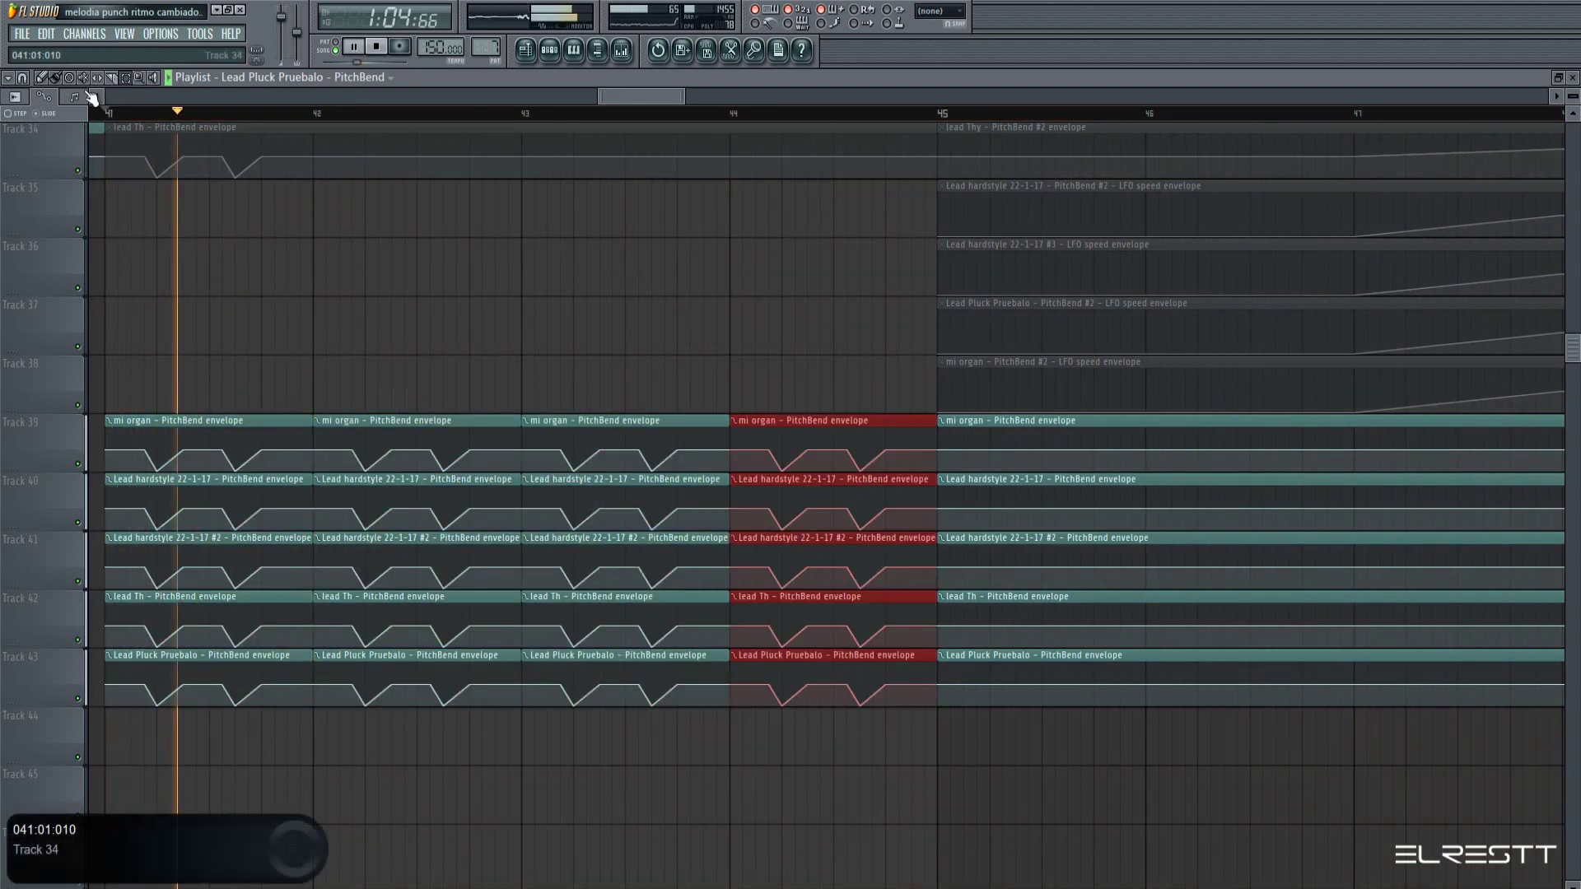
pyautogui.moveTo(657, 94); pyautogui.dragTo(682, 89)
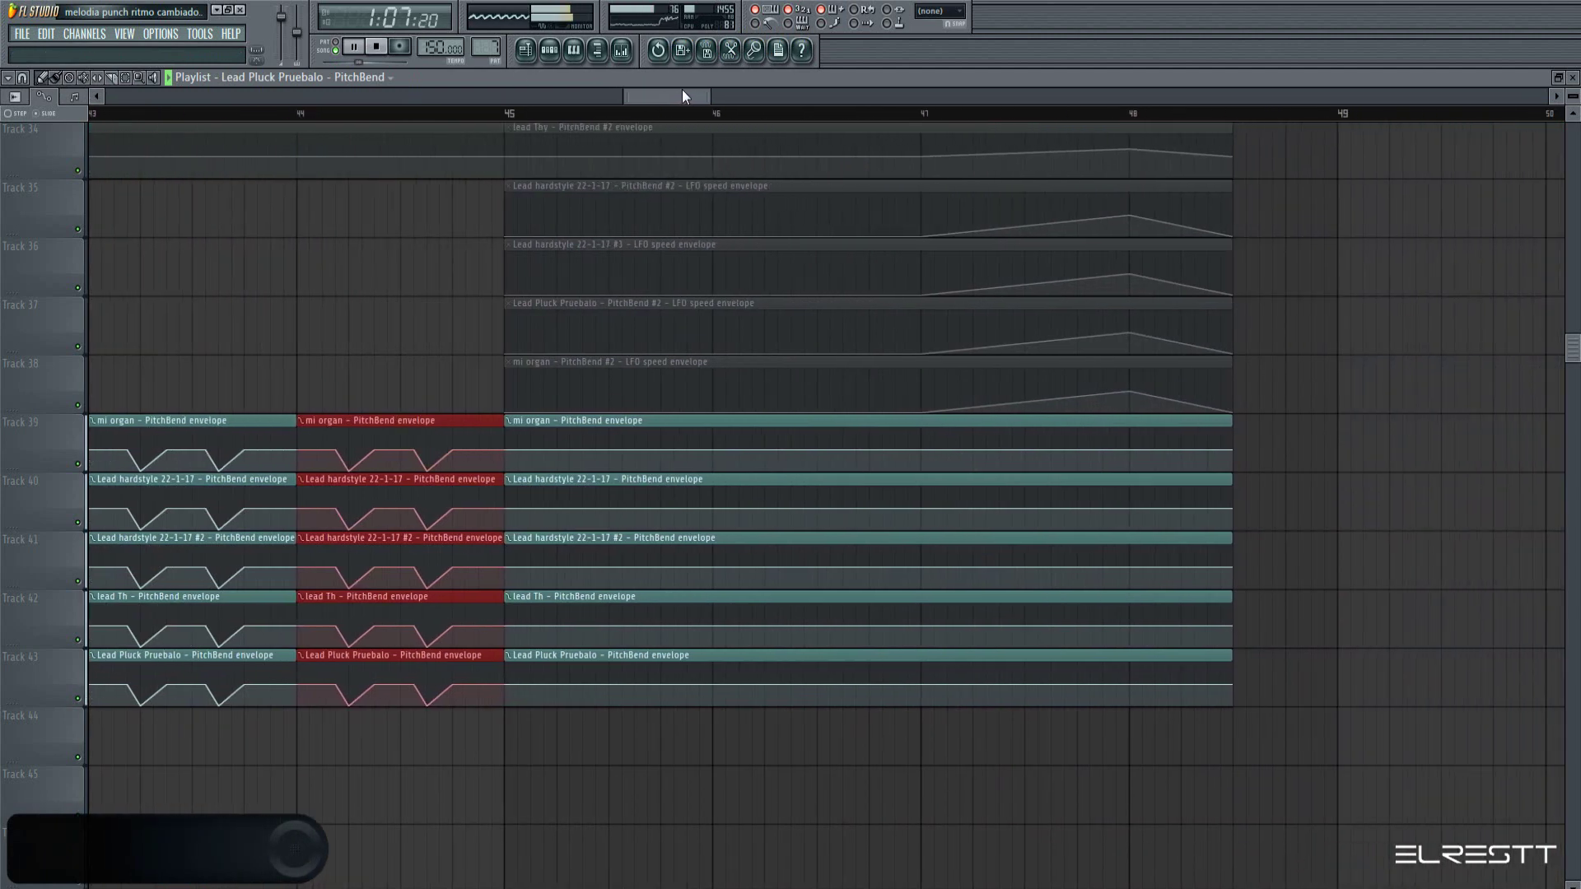
pyautogui.click(836, 819)
pyautogui.rightClick(836, 816)
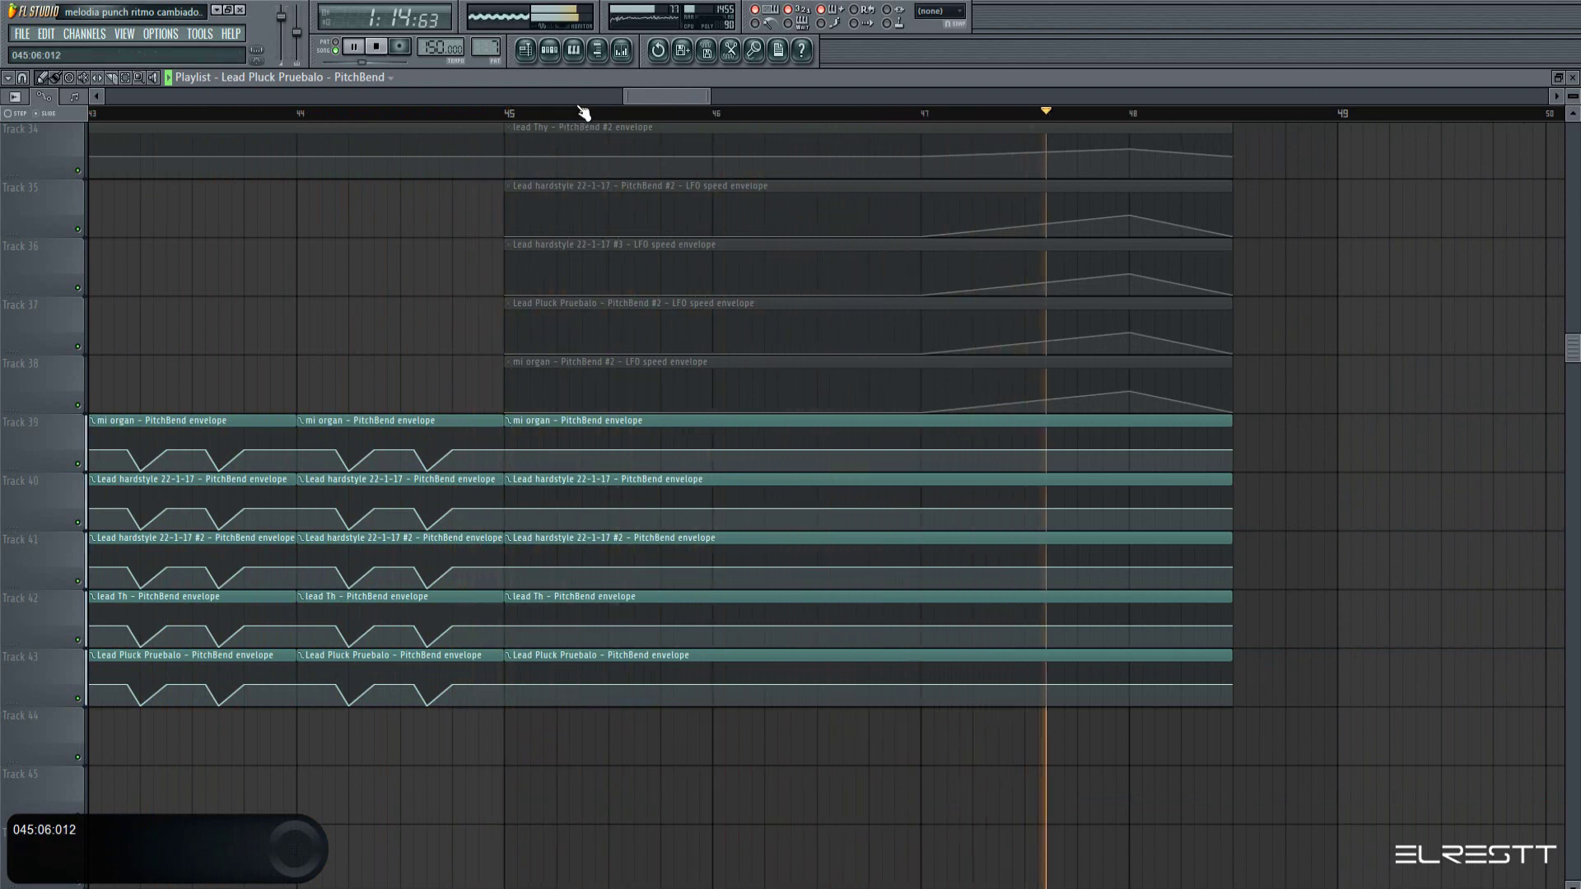
pyautogui.press('space')
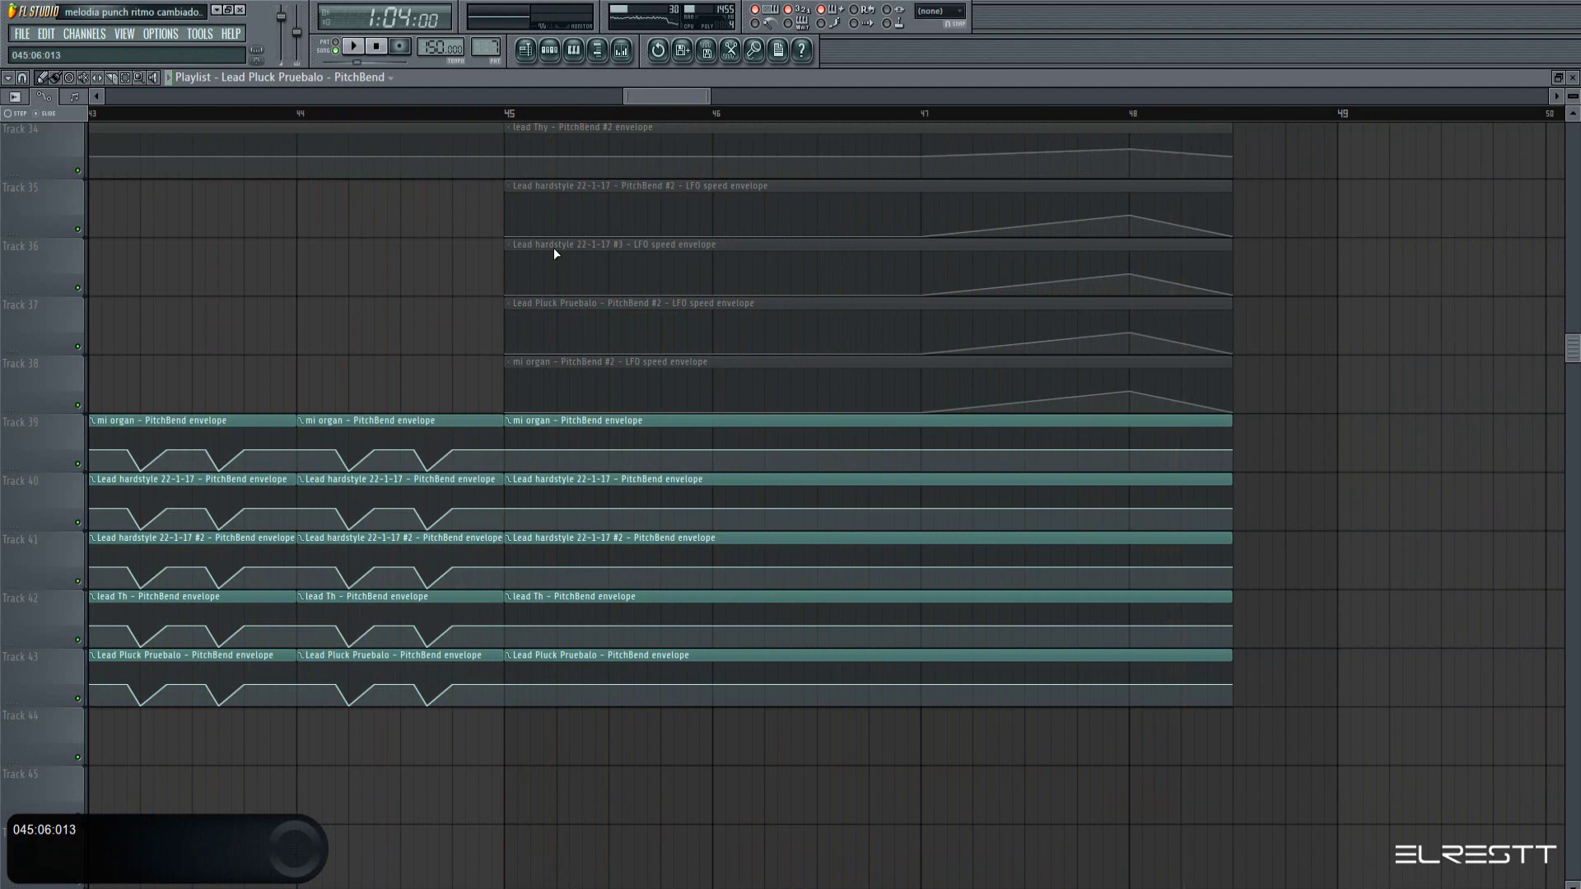
# Make each of the five PitchBend envelope clips starting at bar 45 on tracks 39 to 43 unique
pyautogui.rightClick(507, 423)
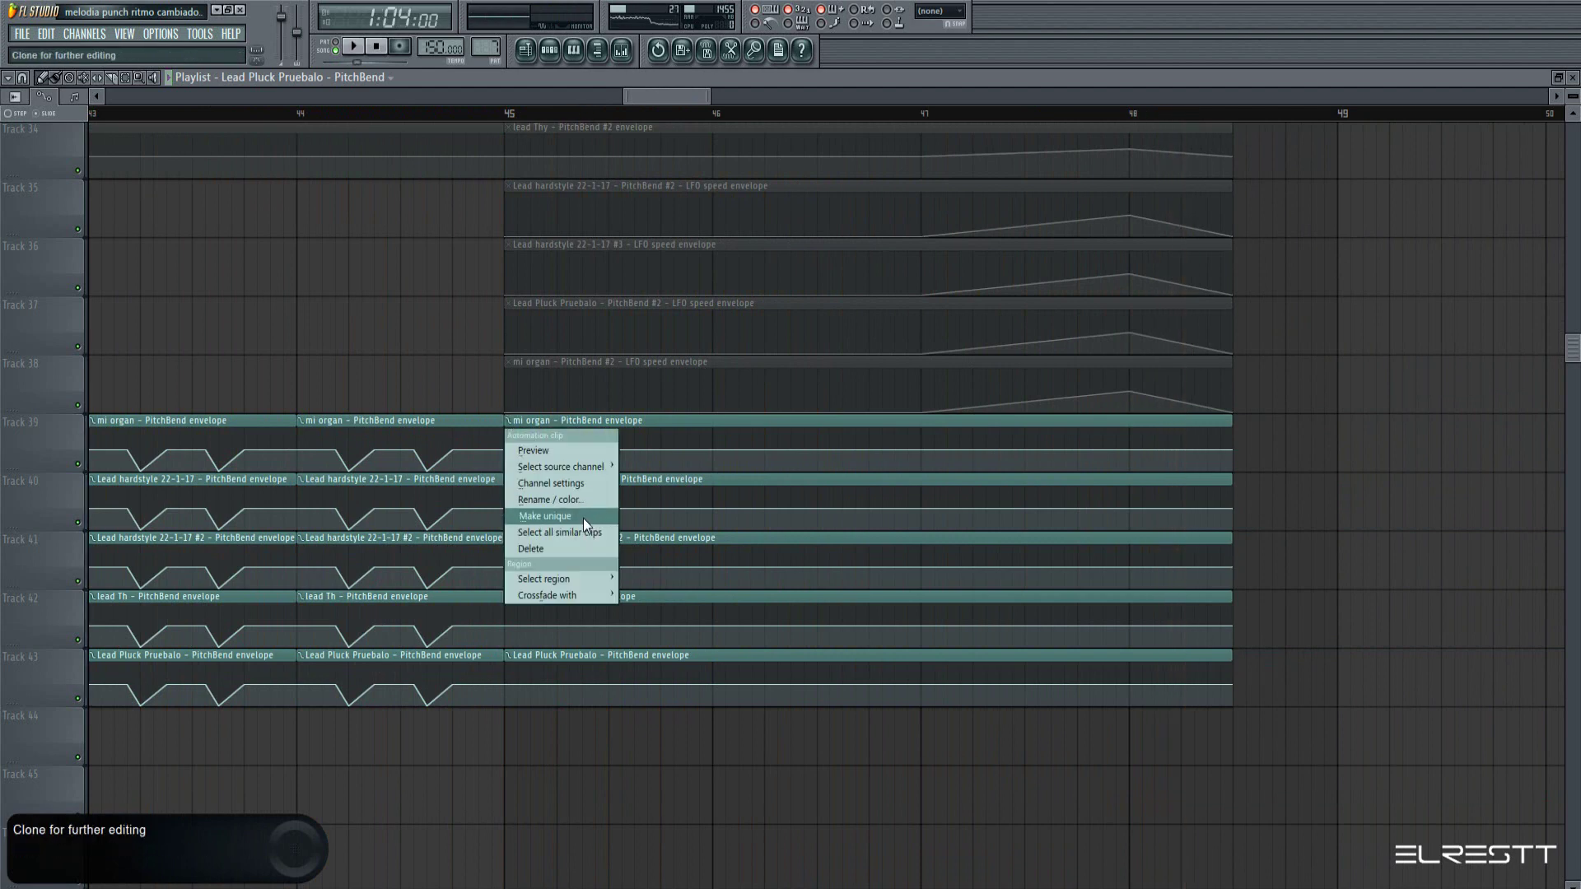
pyautogui.click(541, 516)
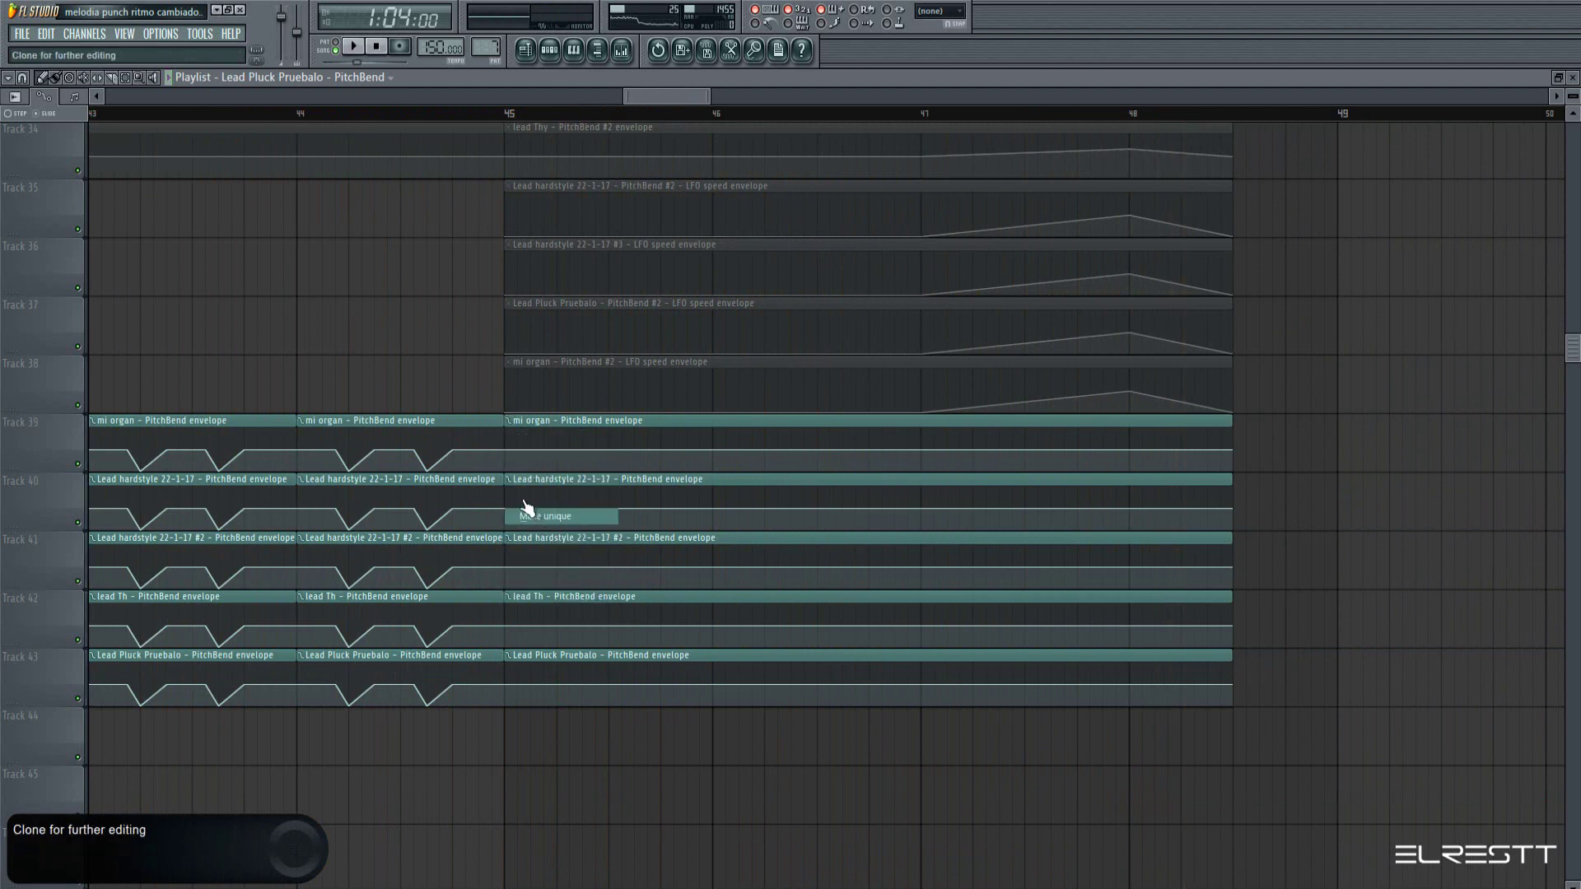
pyautogui.rightClick(511, 484)
pyautogui.click(567, 579)
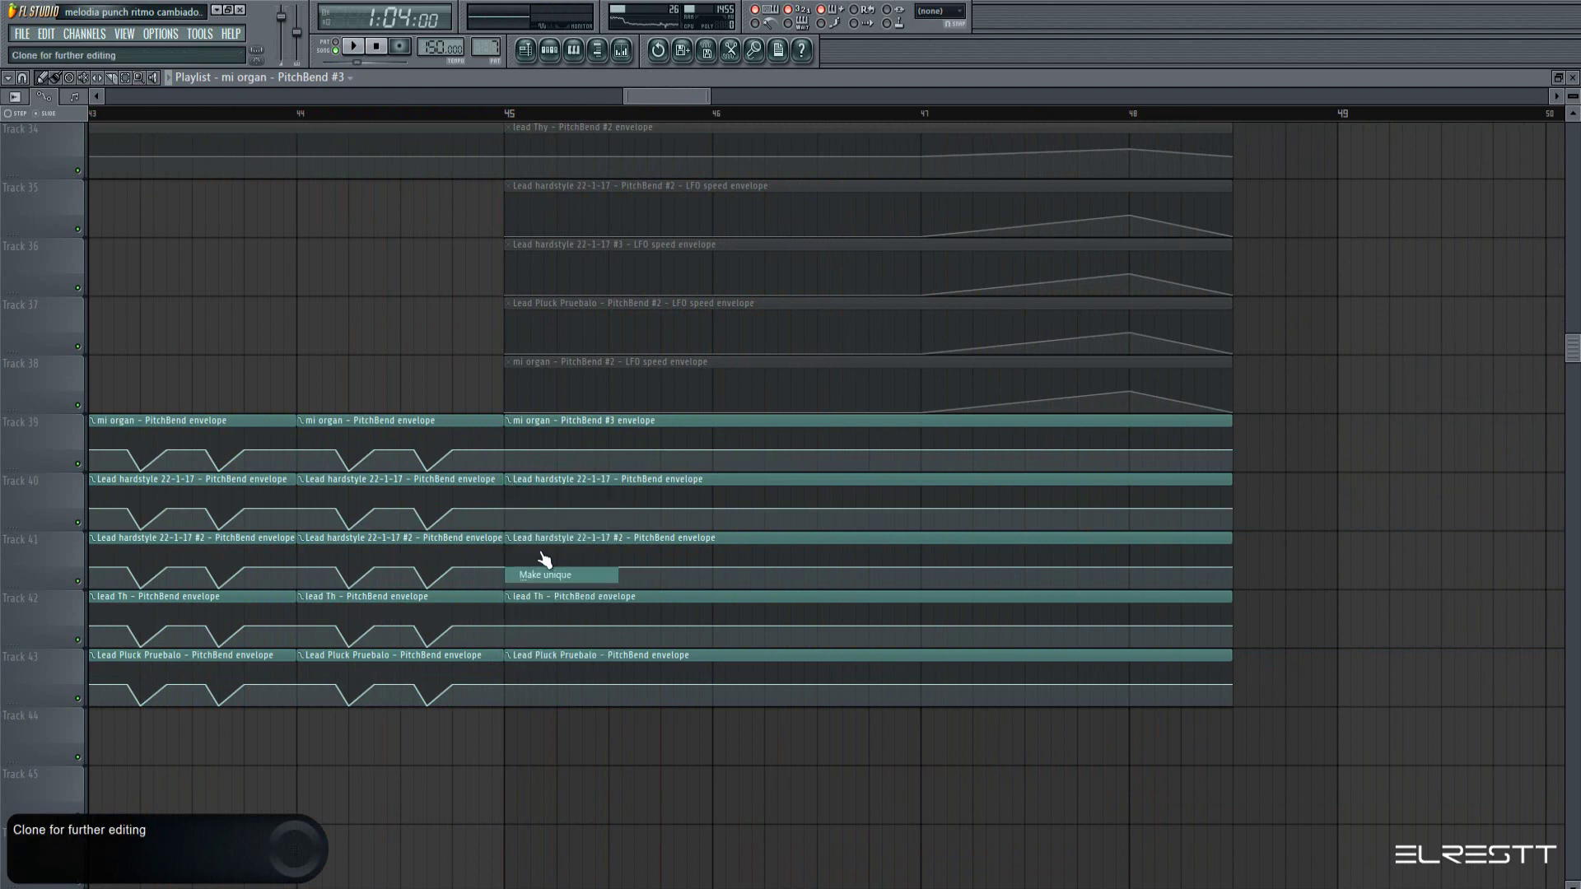
pyautogui.rightClick(514, 545)
pyautogui.click(562, 633)
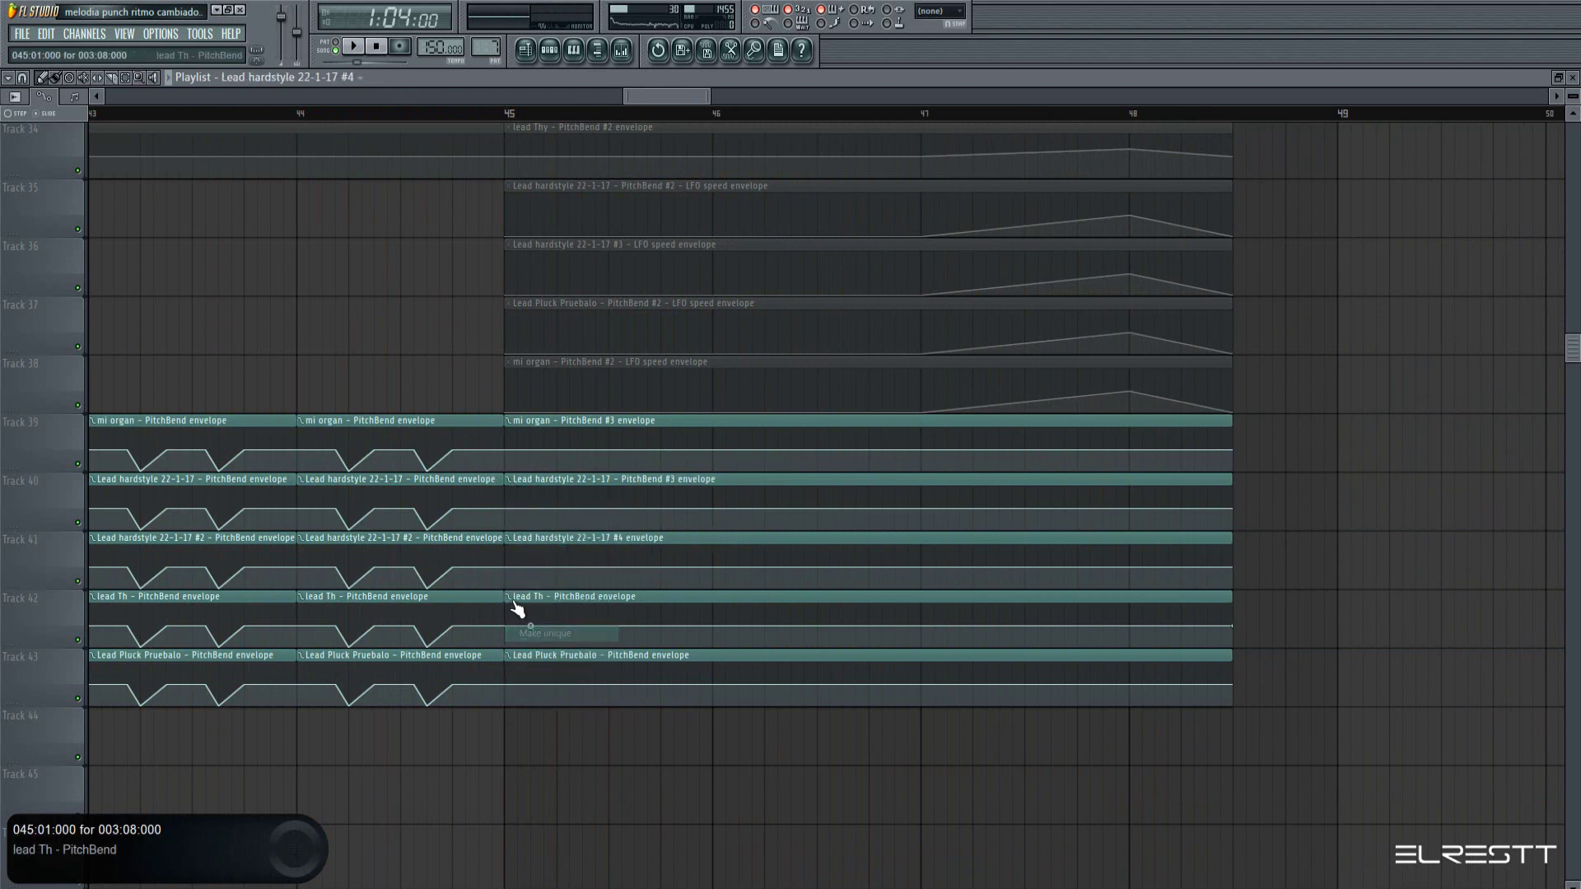
pyautogui.rightClick(522, 607)
pyautogui.click(555, 690)
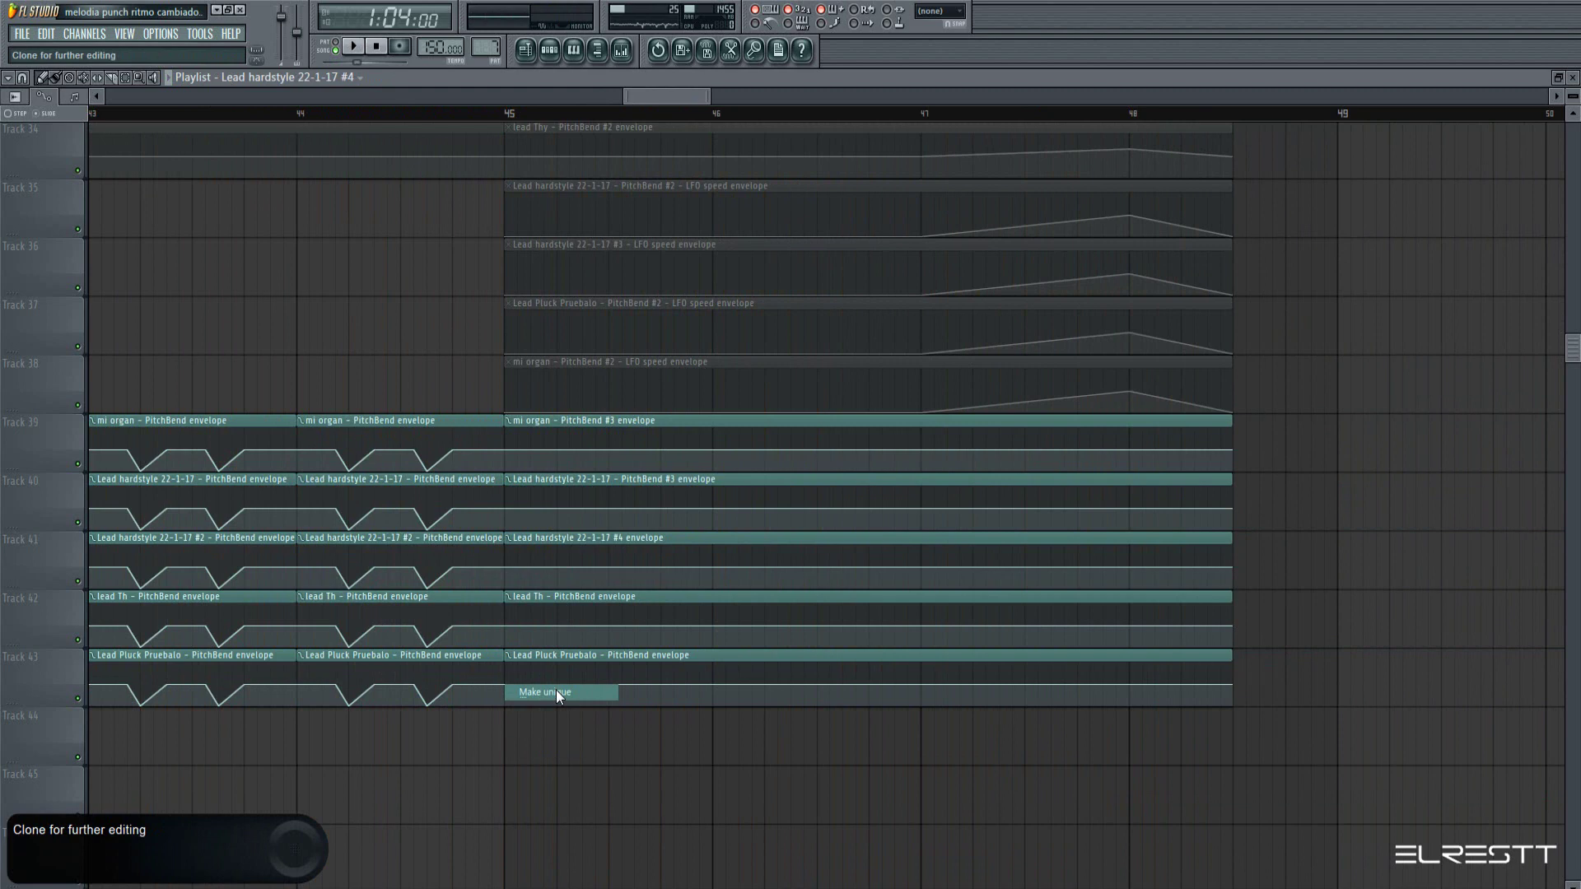
pyautogui.rightClick(510, 656)
pyautogui.click(556, 750)
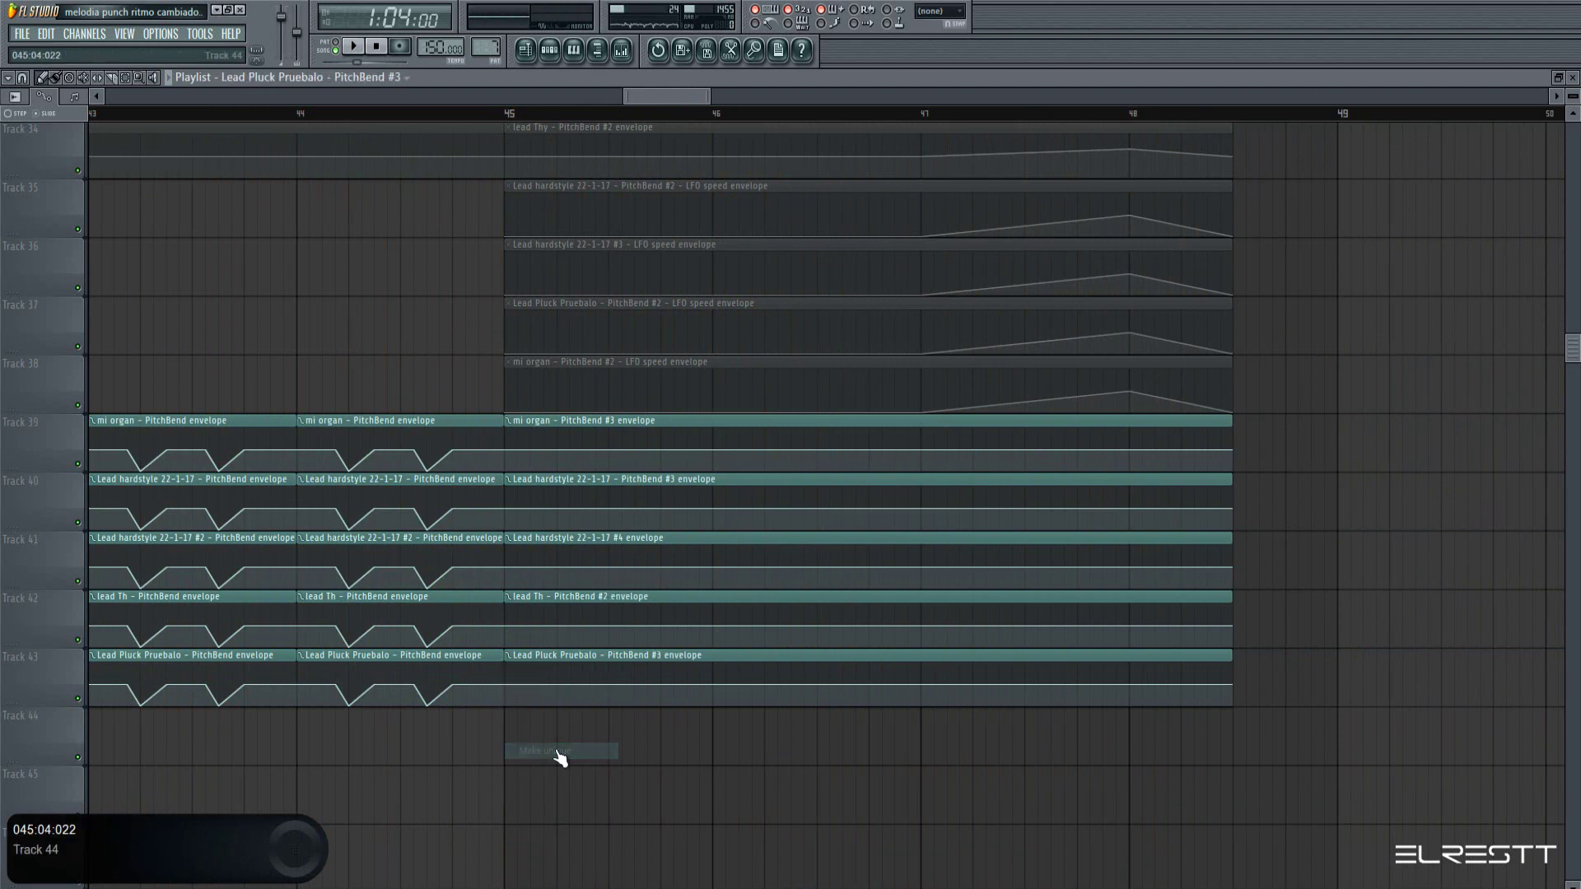
pyautogui.moveTo(684, 92); pyautogui.dragTo(689, 92)
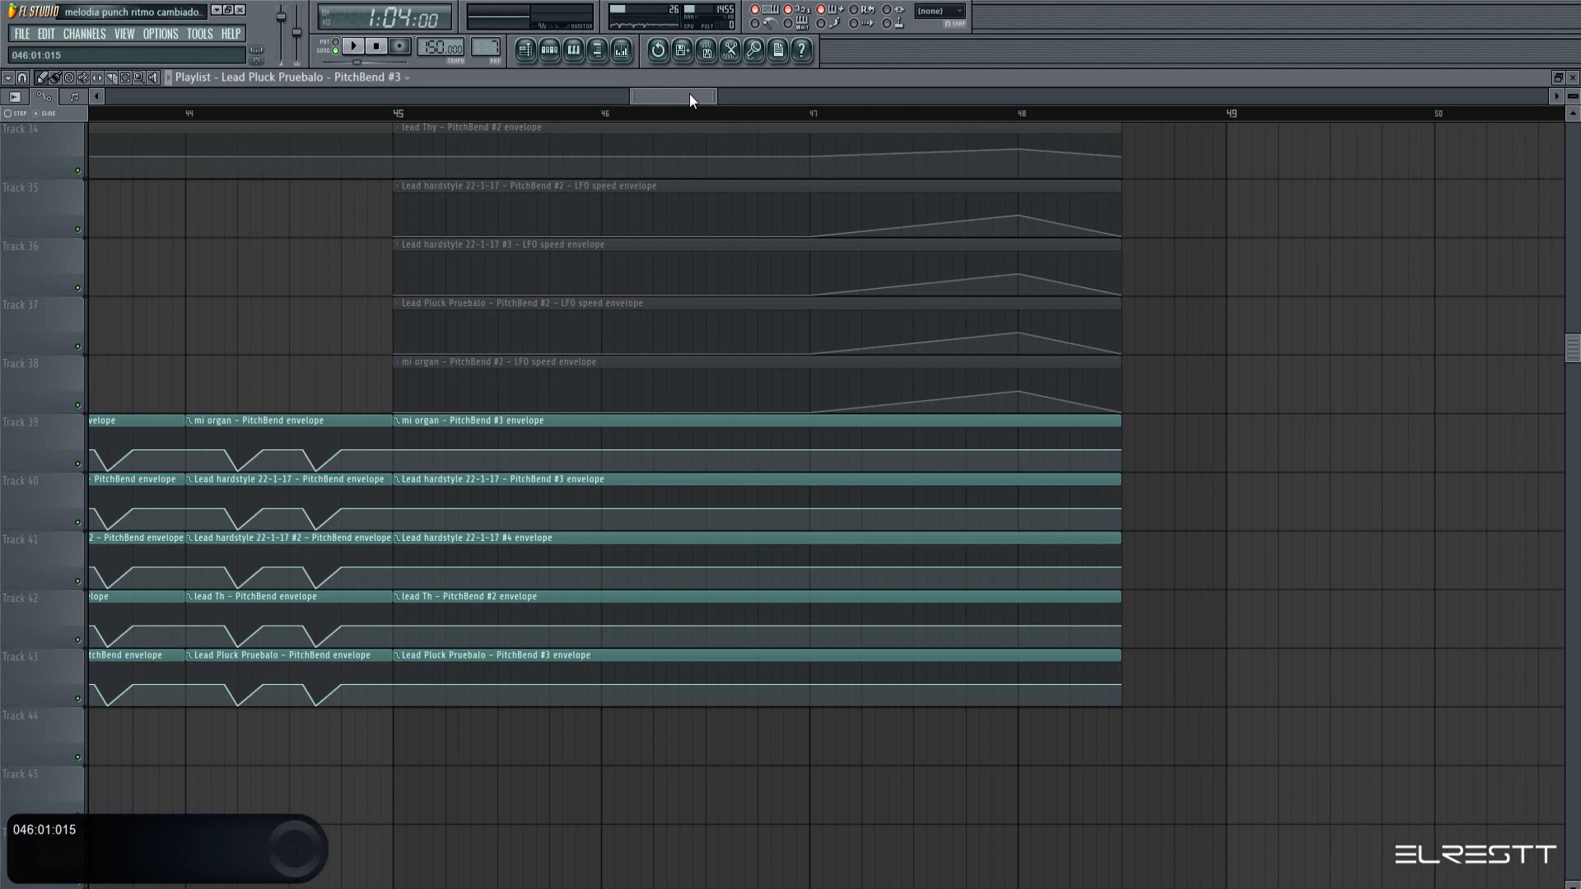
pyautogui.click(622, 50)
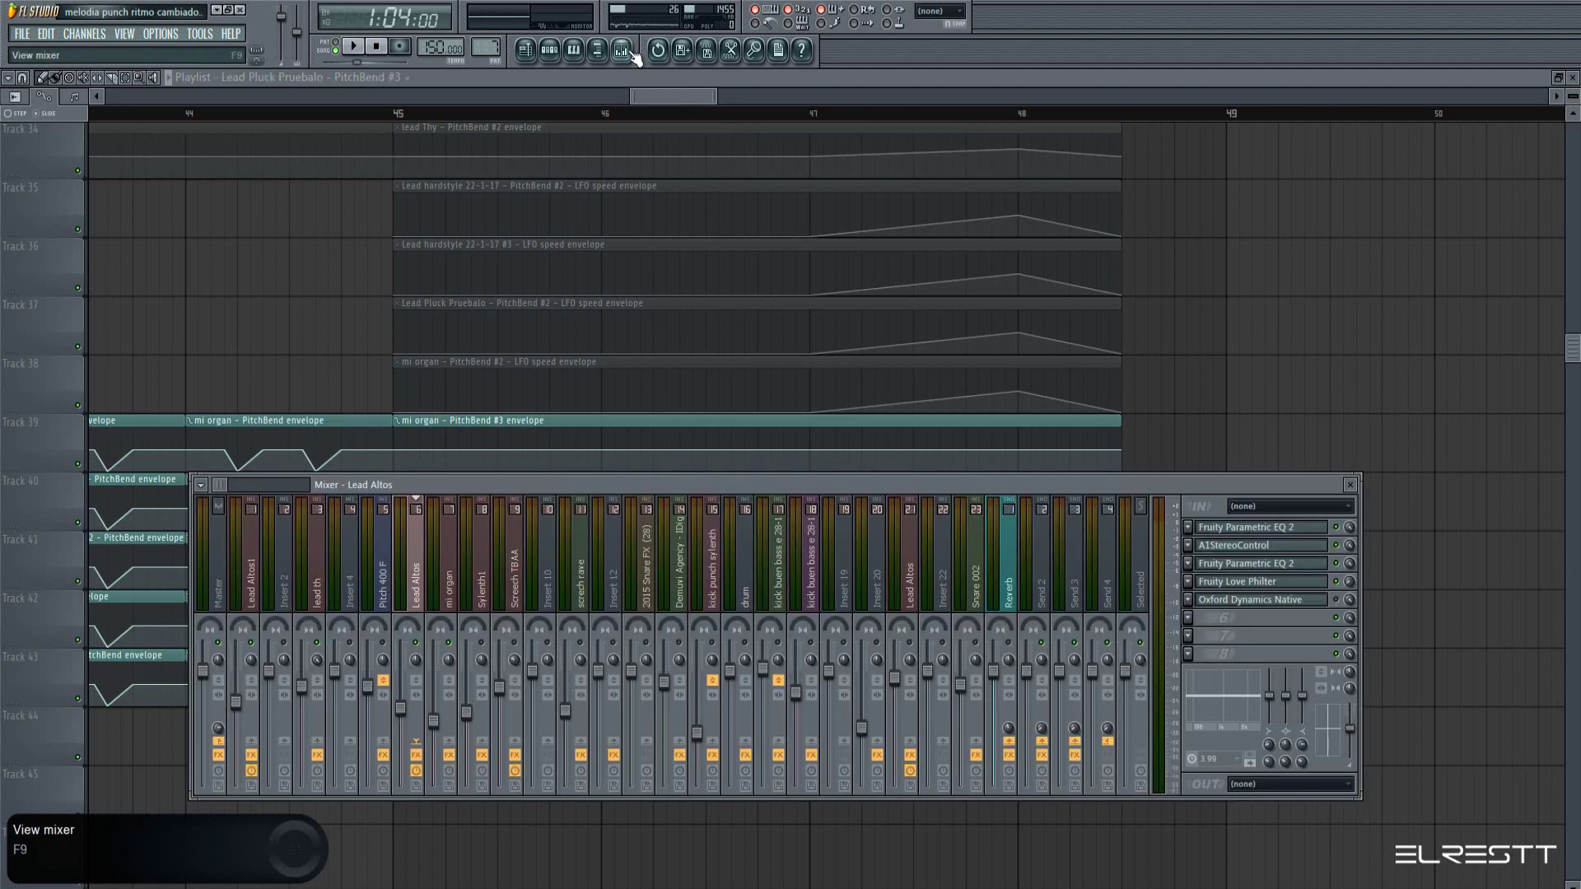
pyautogui.click(1250, 605)
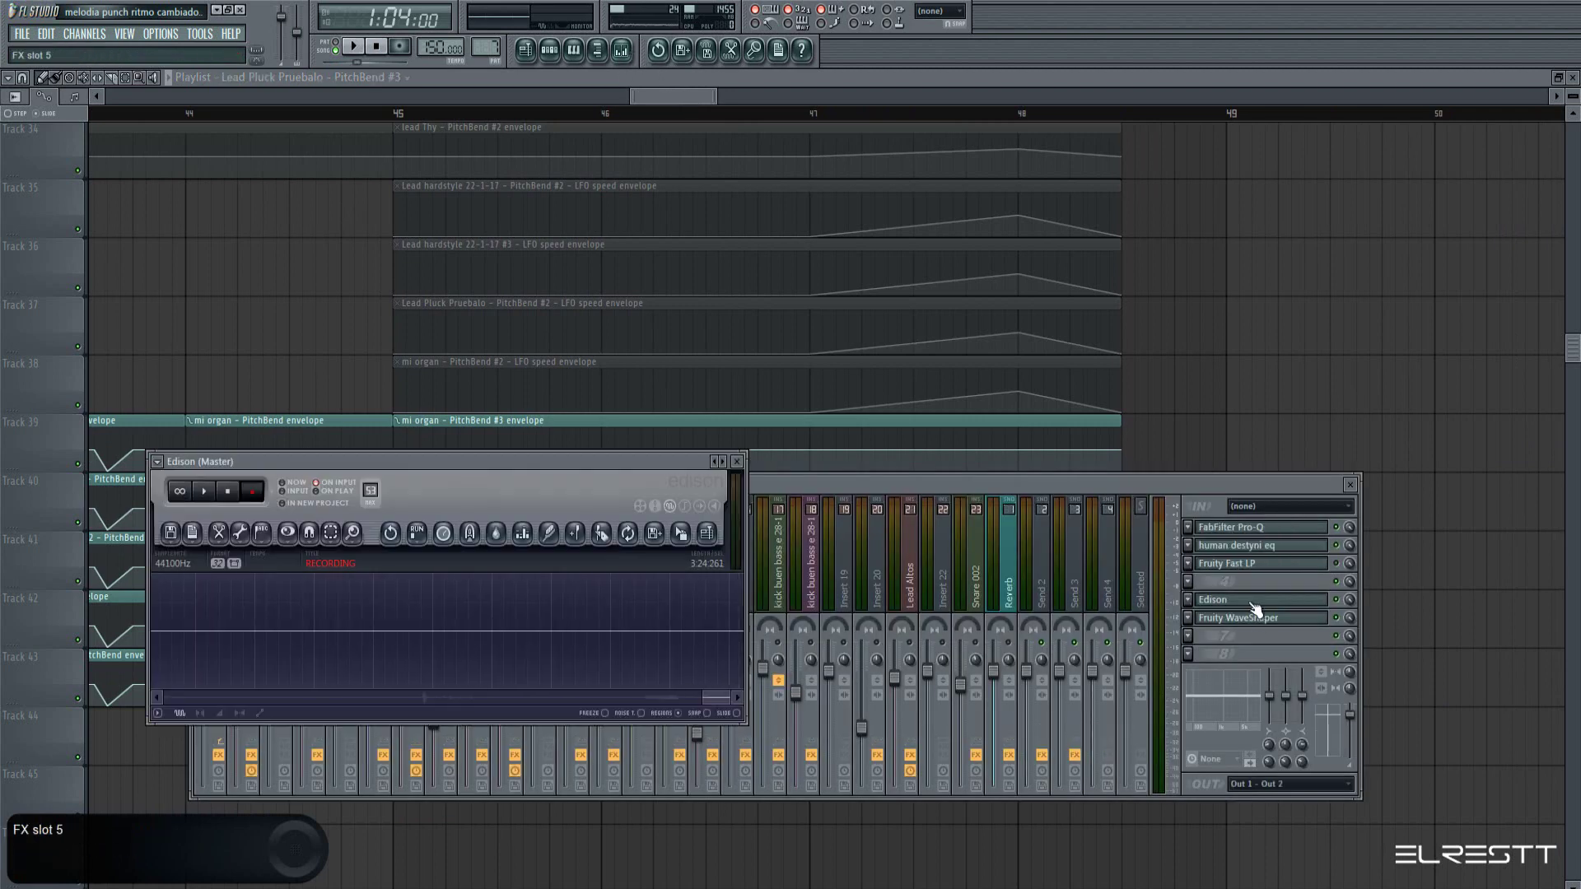
pyautogui.click(1250, 604)
pyautogui.click(1351, 486)
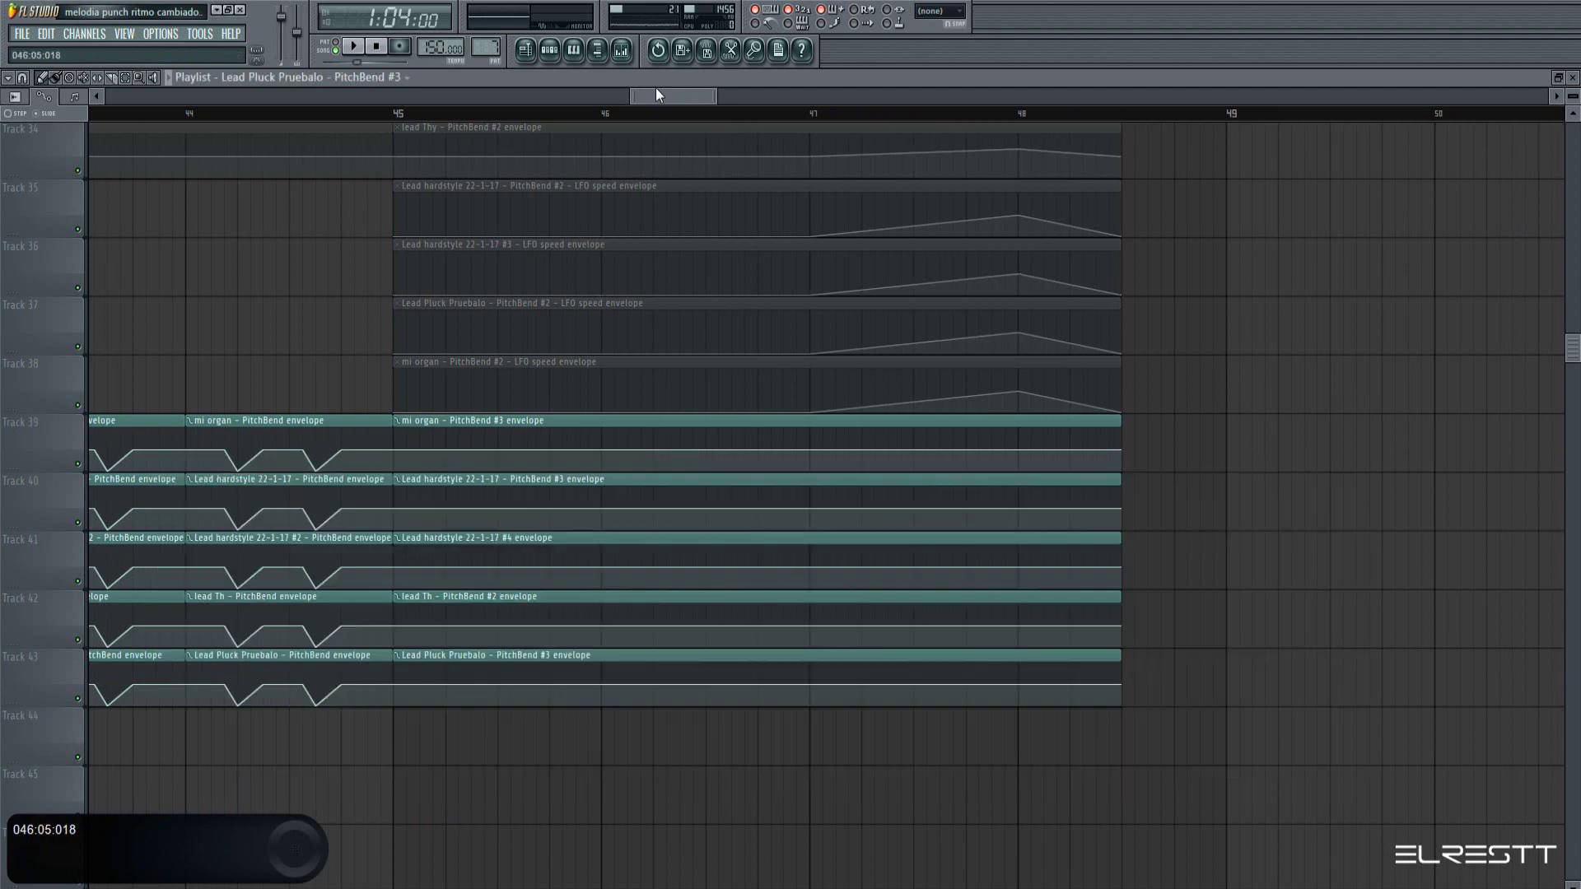
pyautogui.moveTo(657, 89); pyautogui.dragTo(658, 89)
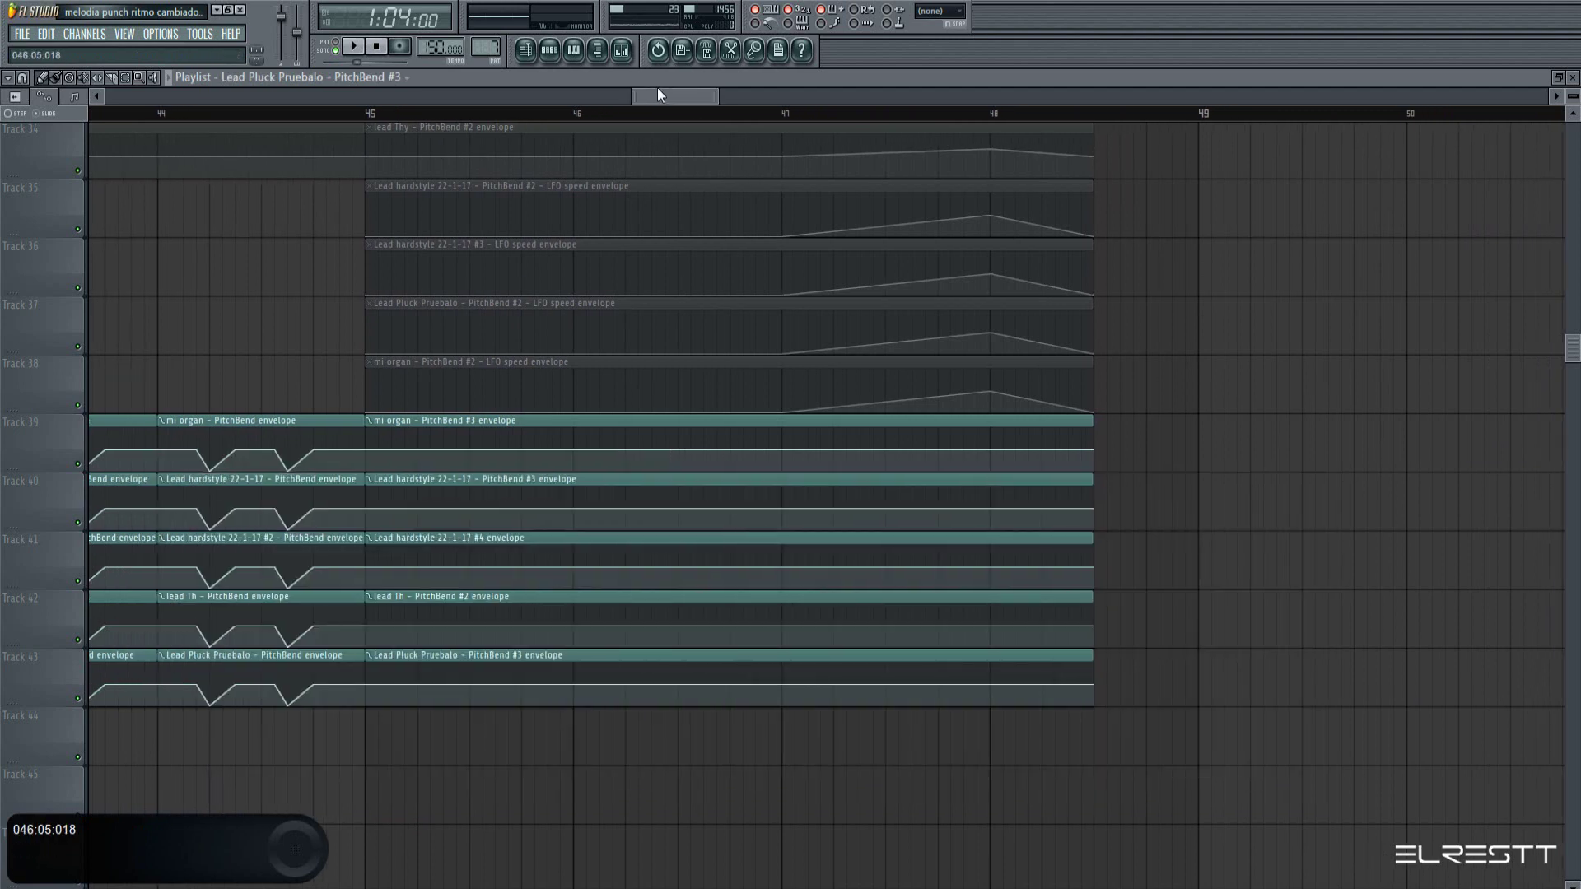
pyautogui.scroll(-4, 1095, 519)
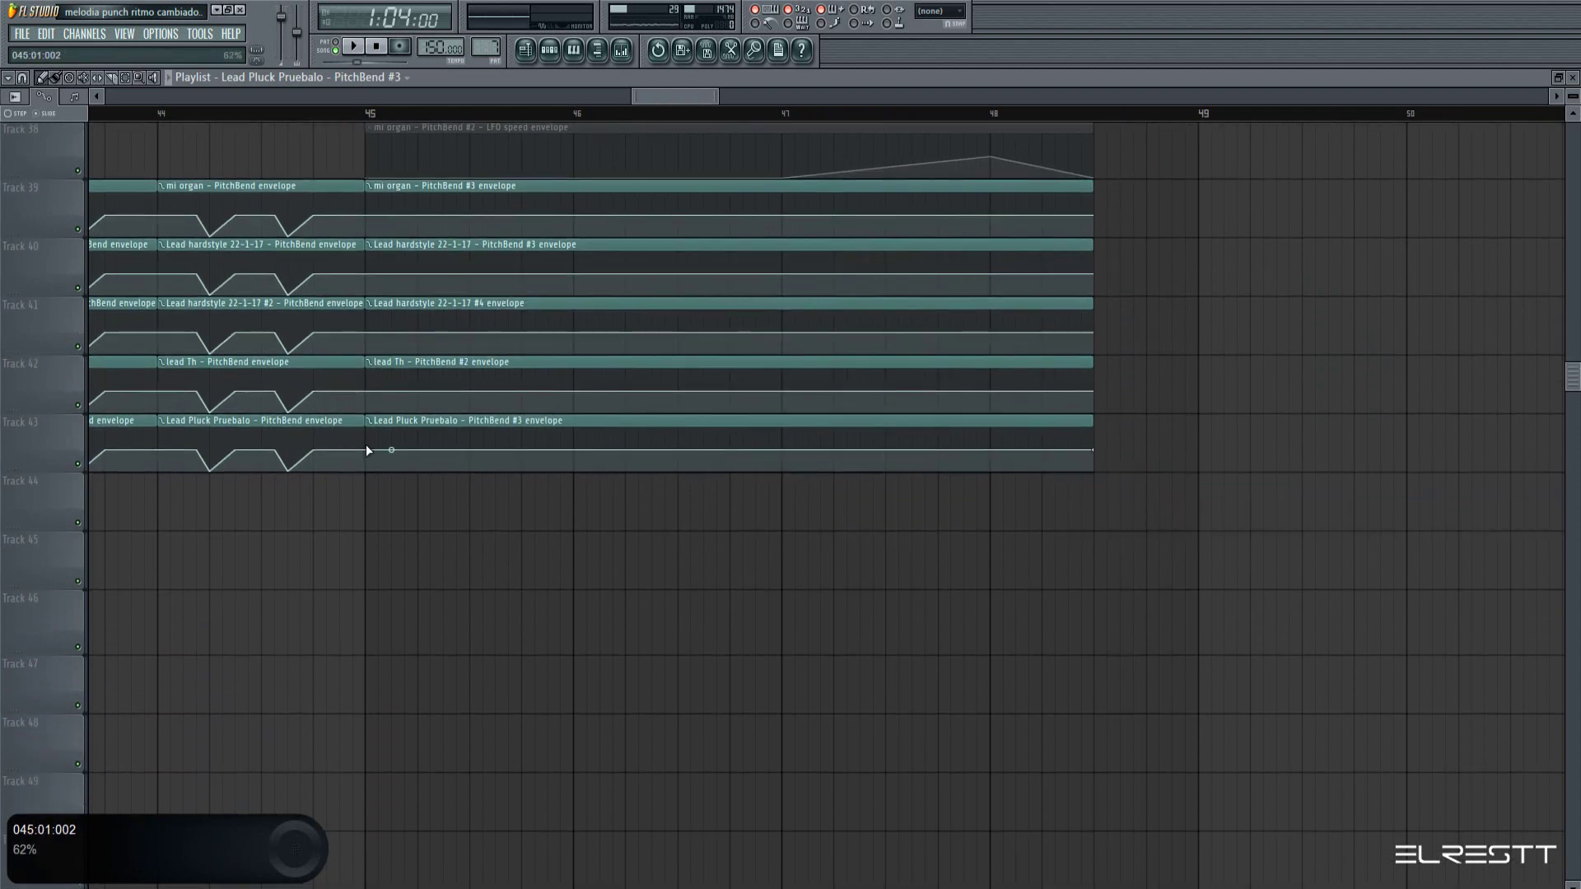
pyautogui.click(368, 421)
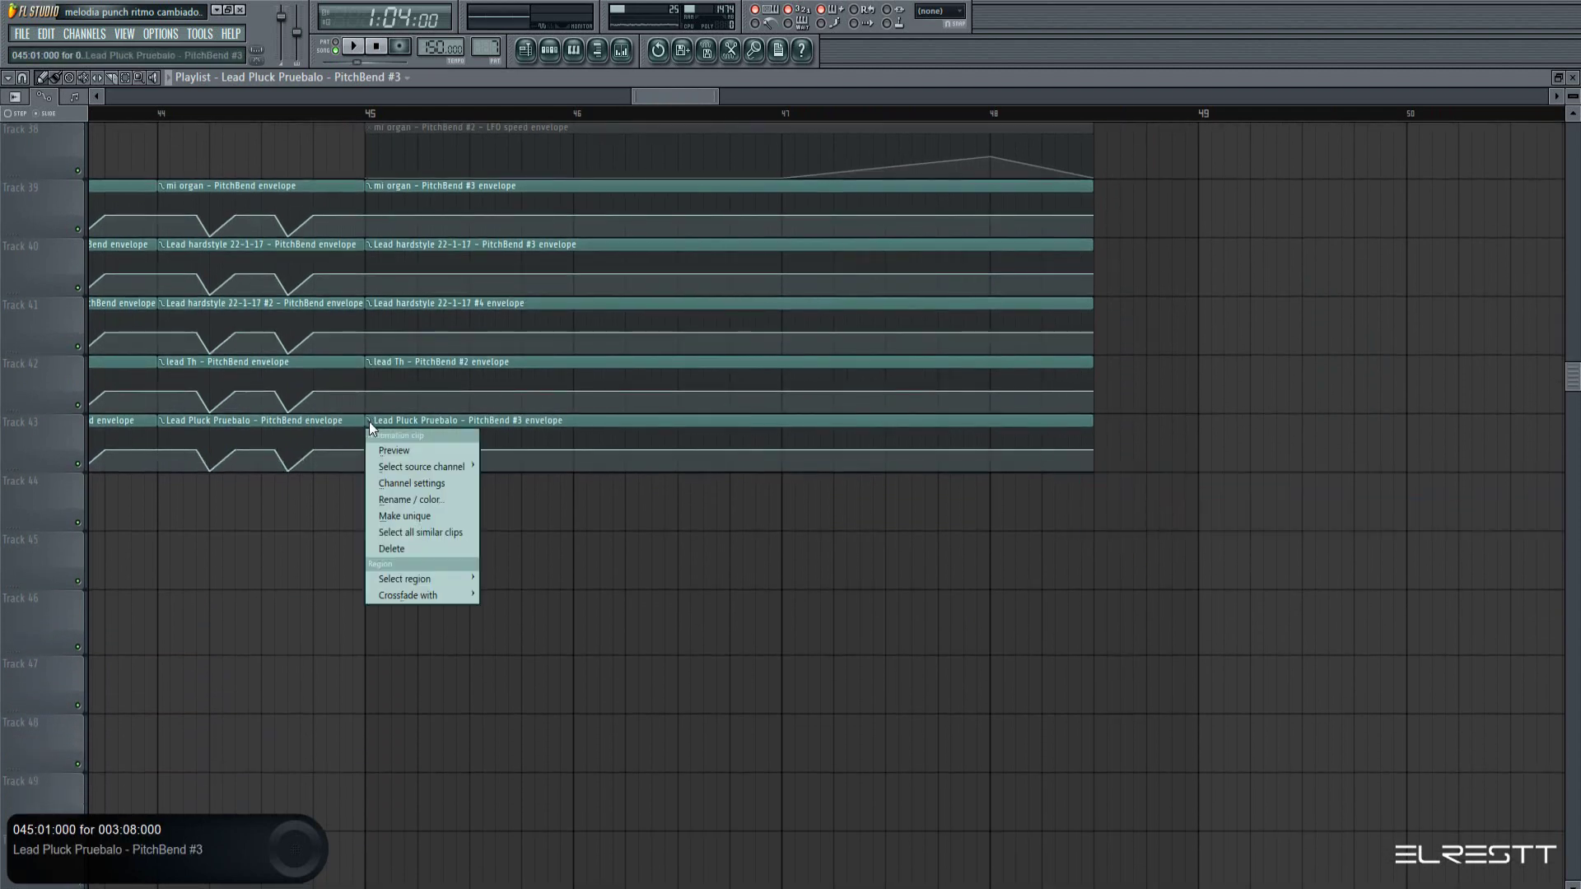
pyautogui.click(438, 514)
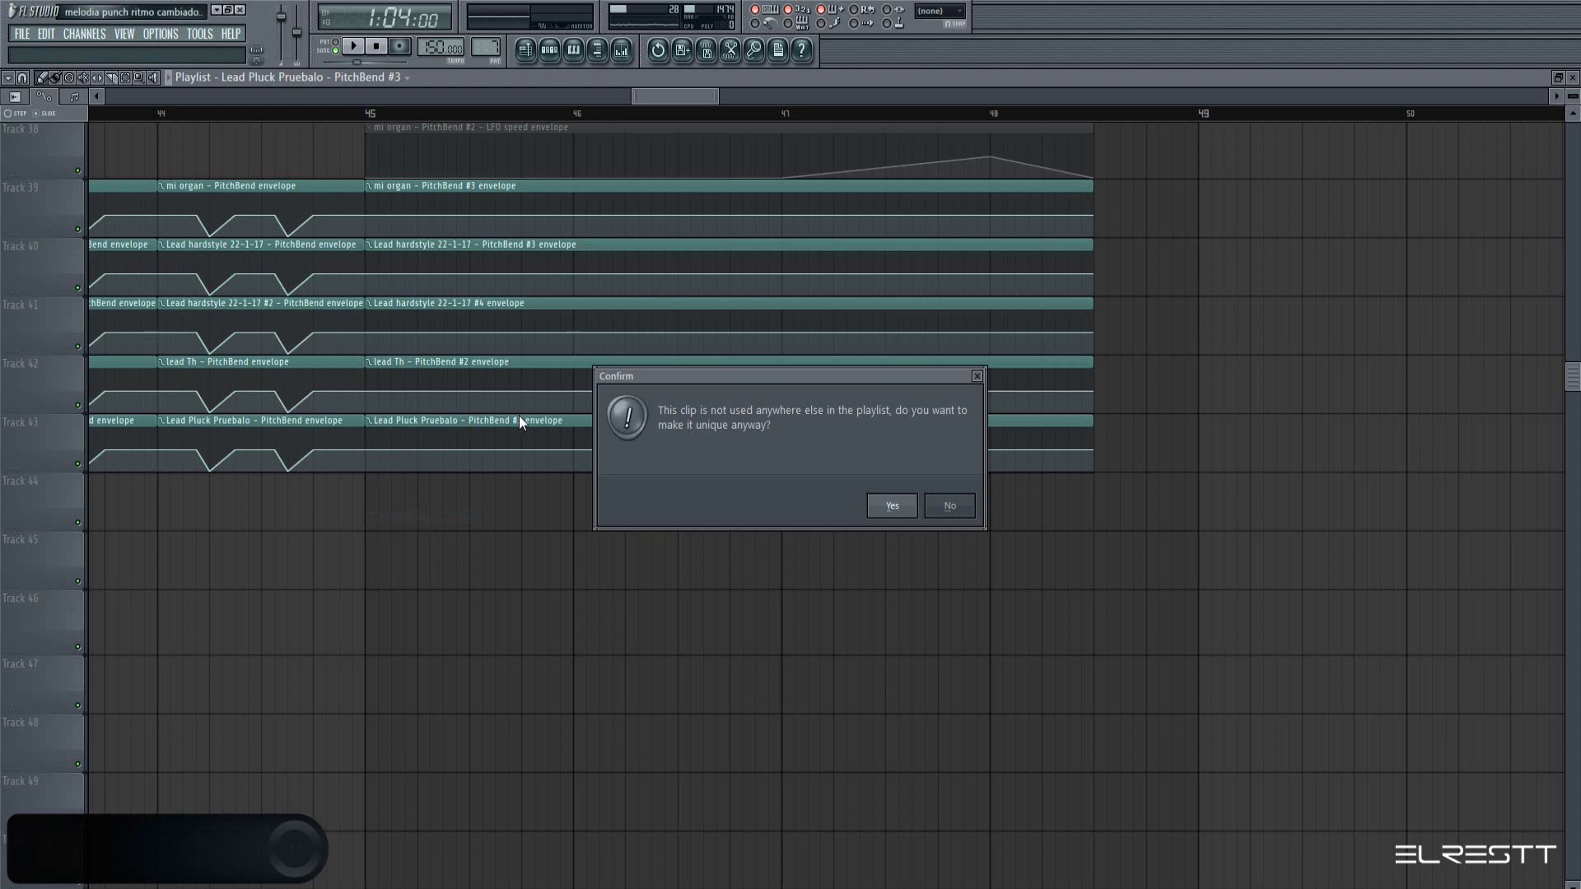
pyautogui.click(956, 508)
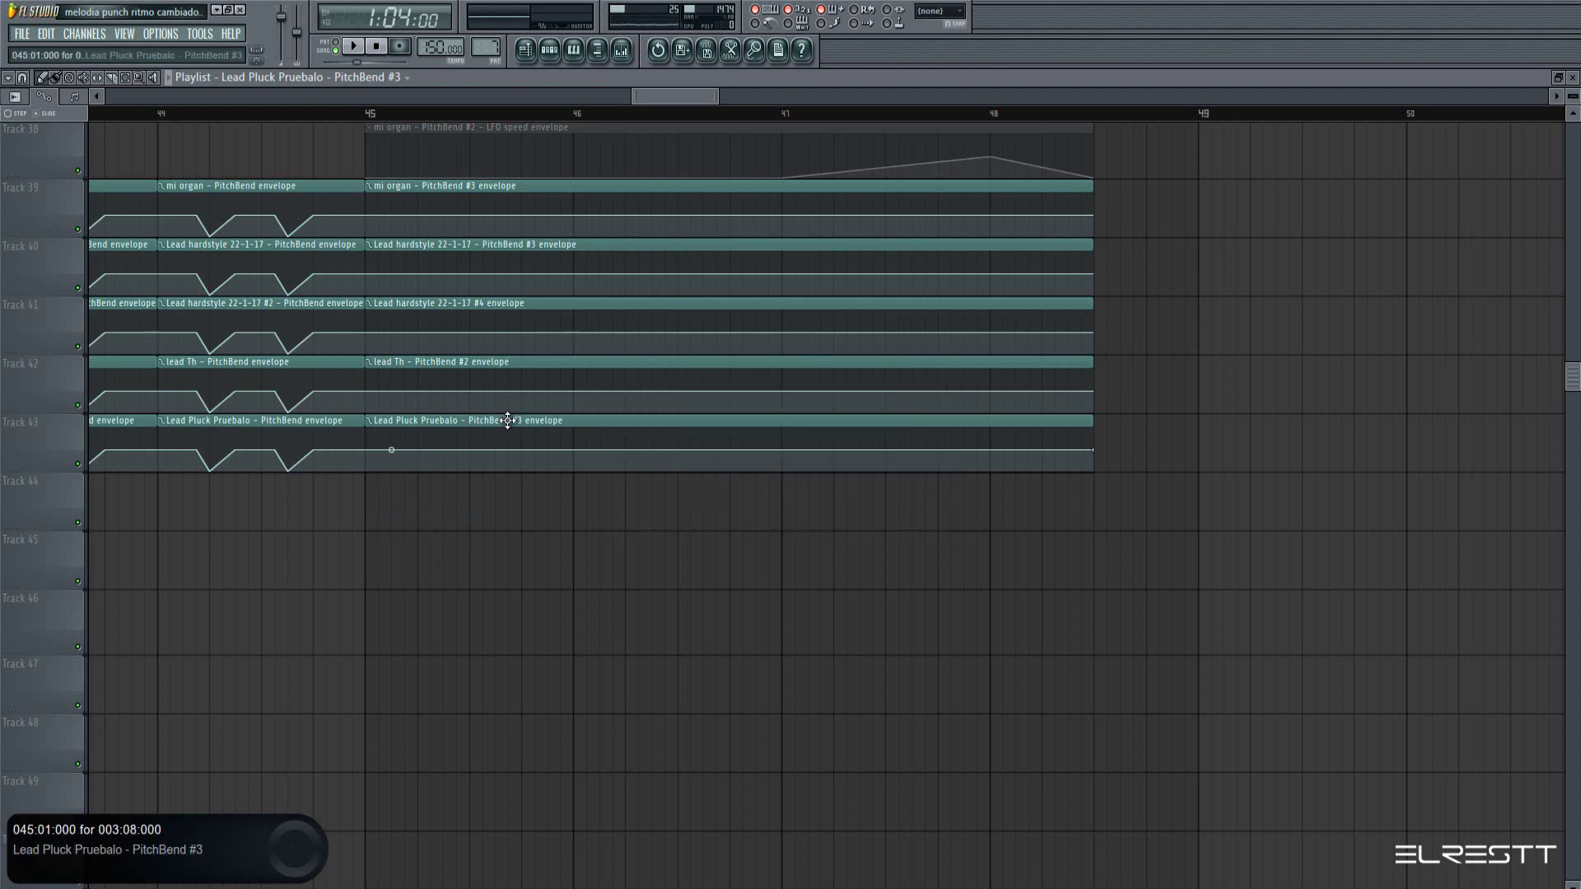
# Enable the LFO on the mi organ PitchBend #3 clip, lower its speed to the minimum and create an LFO speed automation clip
pyautogui.doubleClick(437, 198)
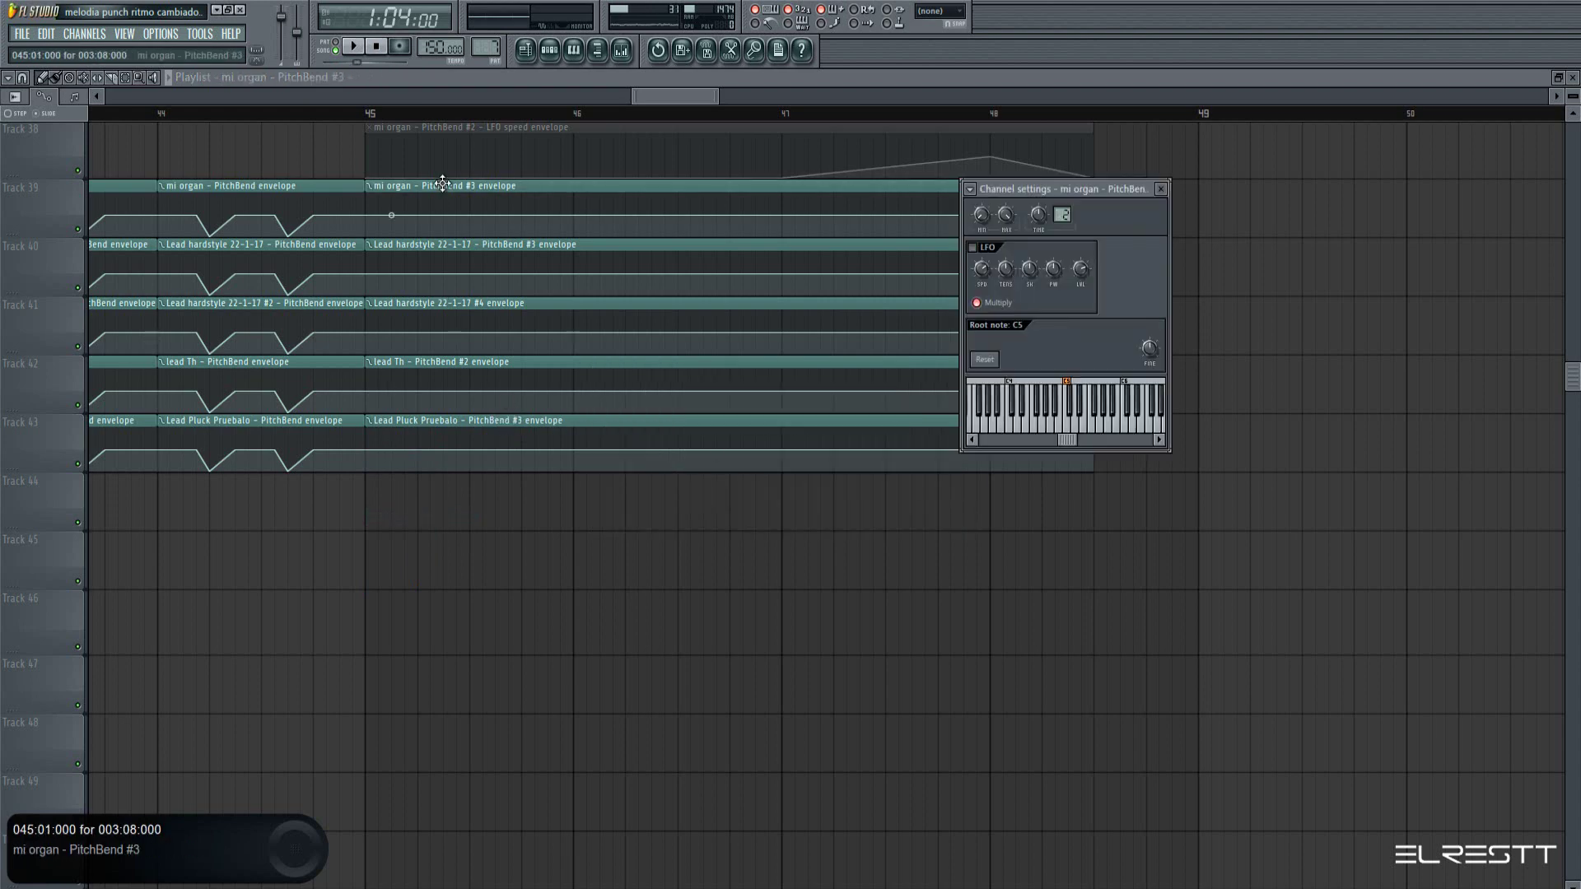
pyautogui.click(973, 247)
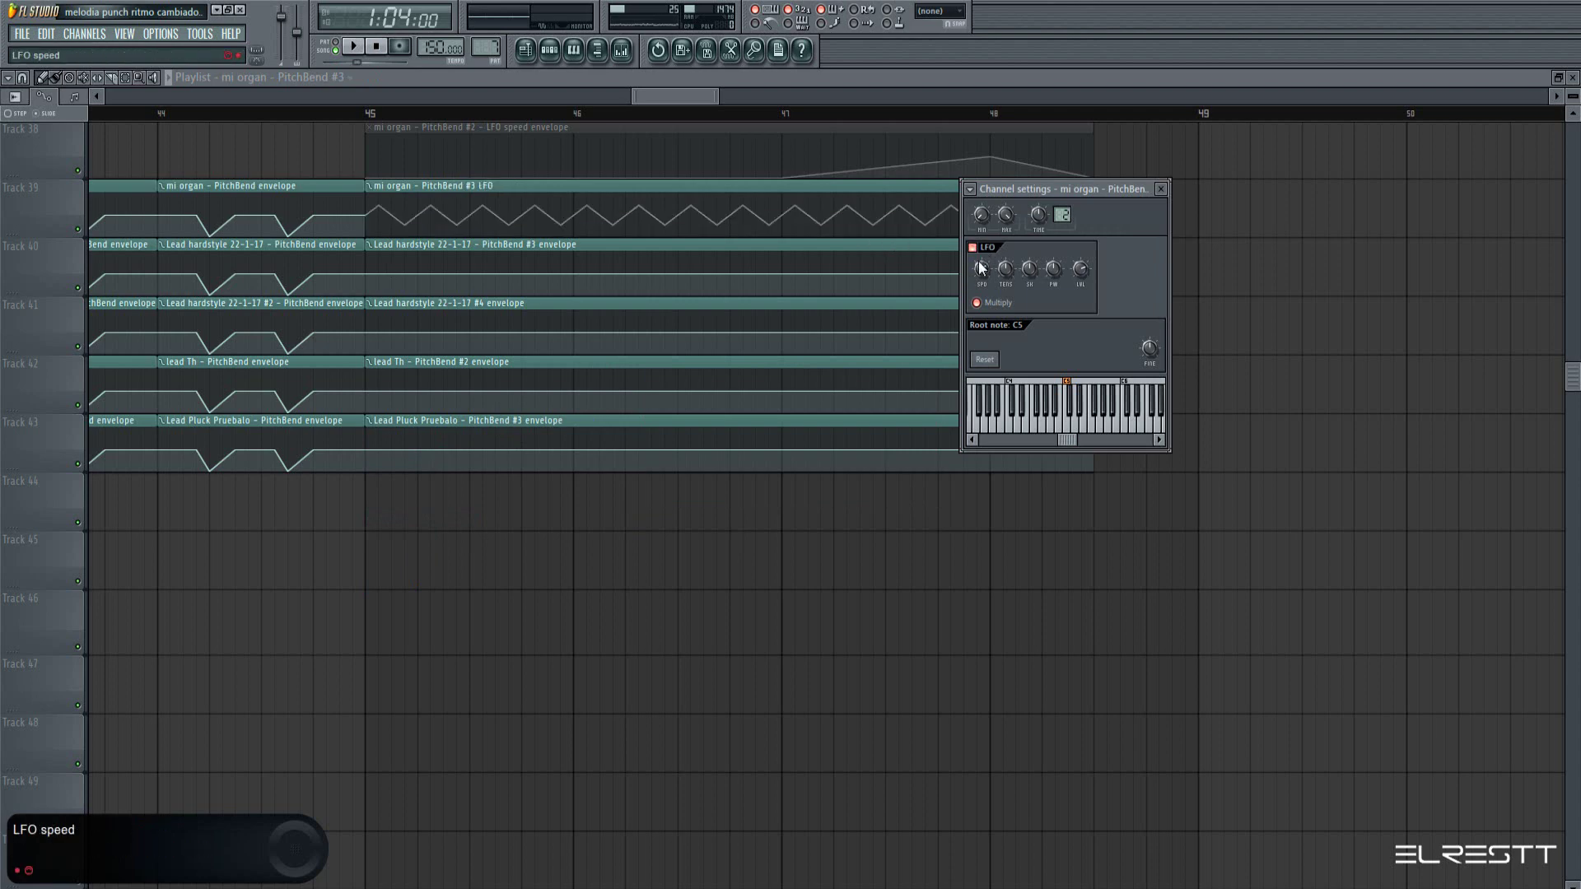
pyautogui.moveTo(982, 269); pyautogui.dragTo(988, 330)
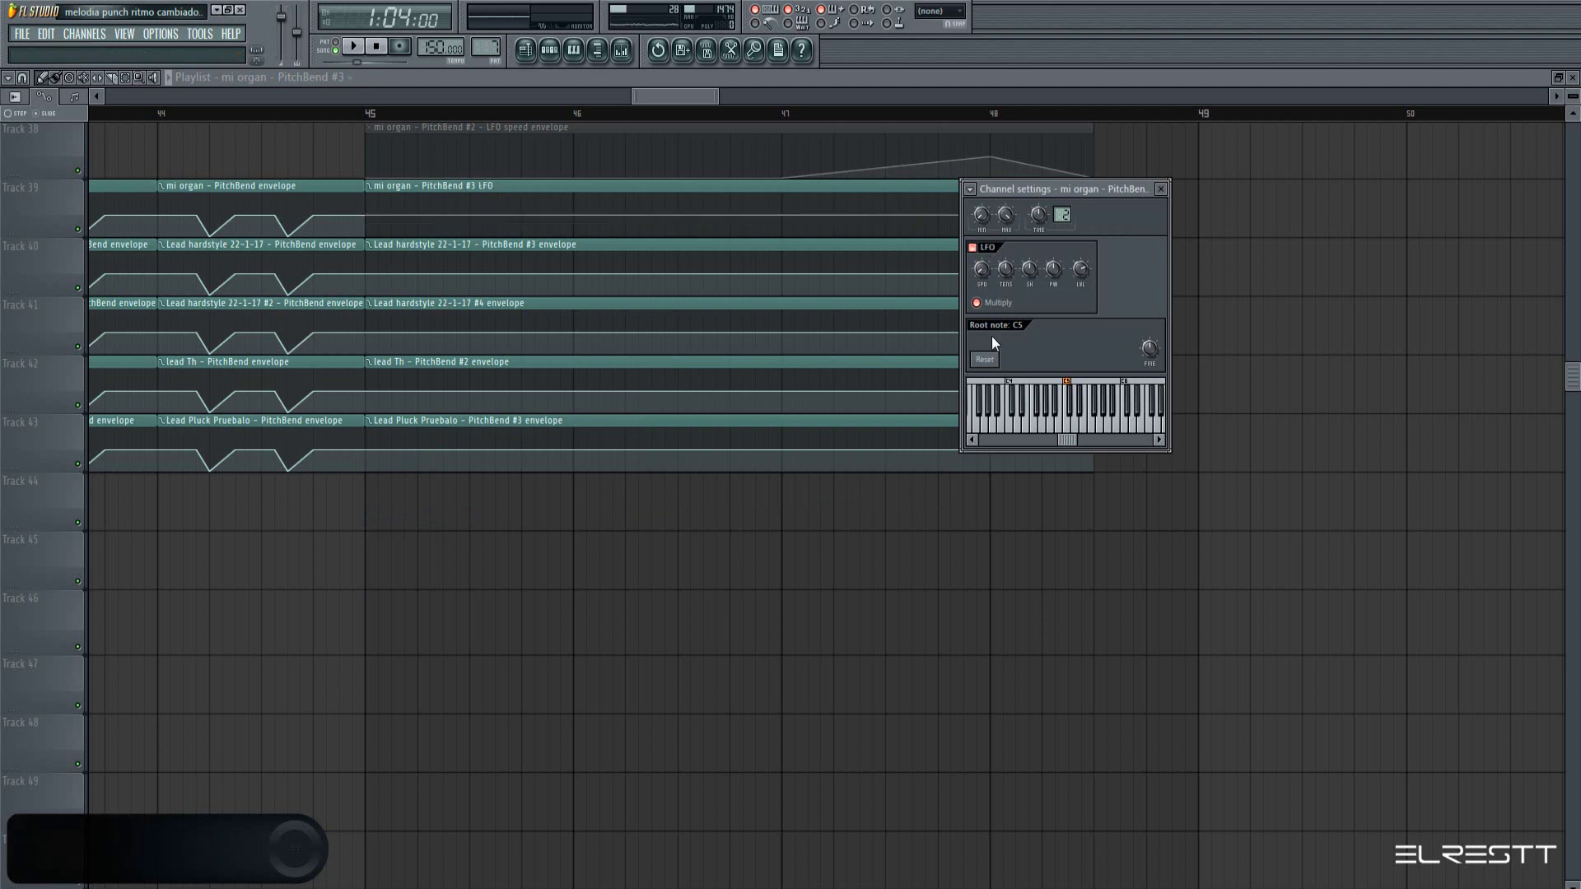
pyautogui.rightClick(982, 270)
pyautogui.click(1056, 374)
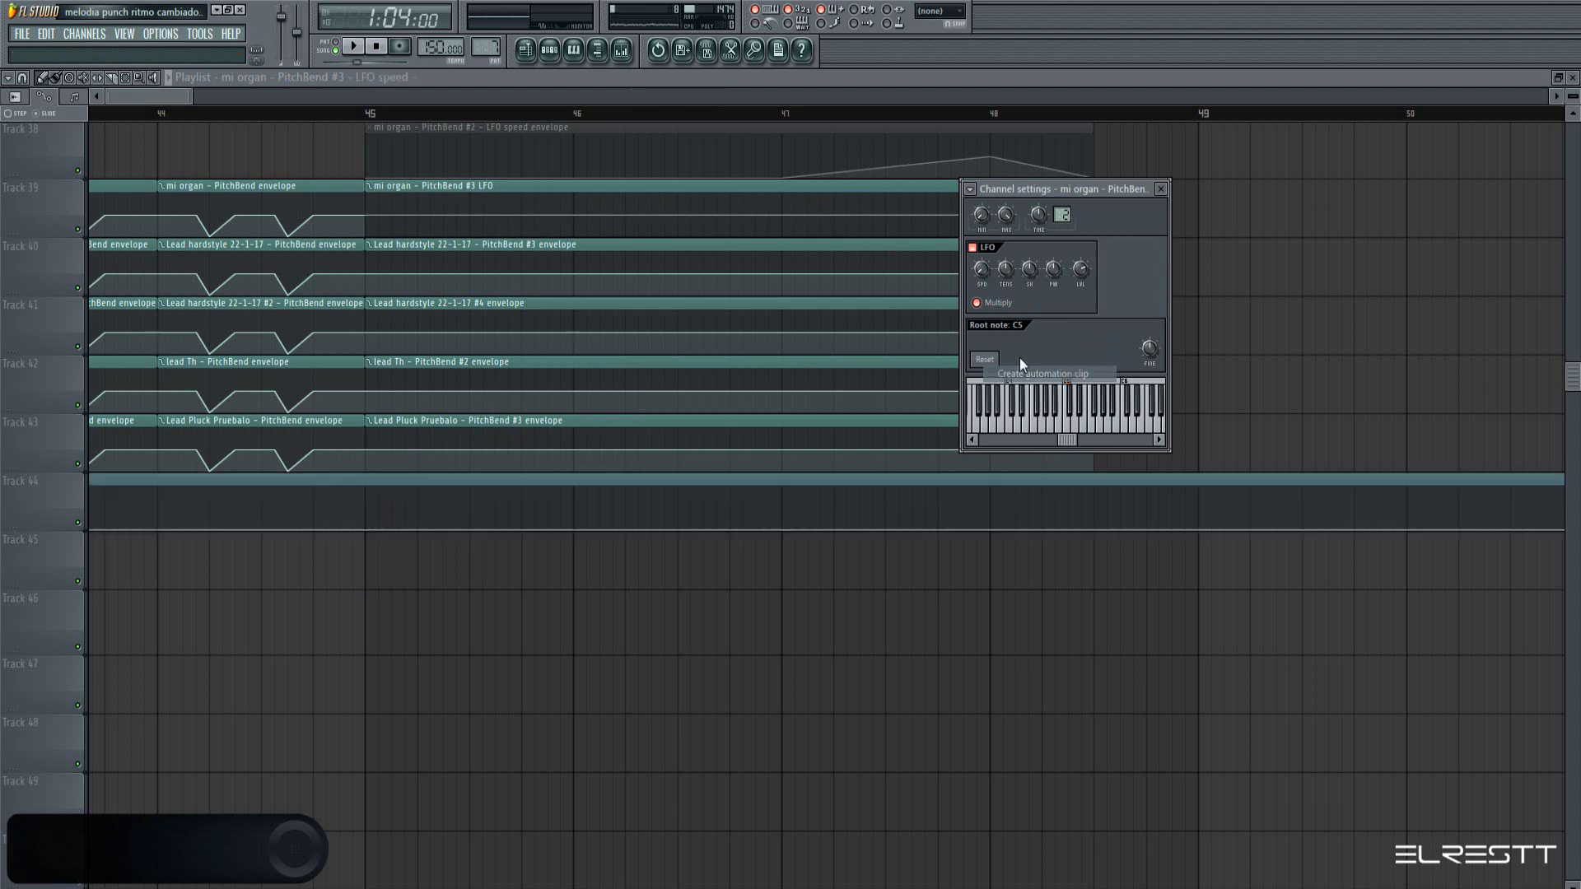
# Enable a minimum-speed LFO on the Lead hardstyle 22-1-17 PitchBend #3 clip and create an automation clip for its LFO speed
pyautogui.click(973, 247)
pyautogui.rightClick(983, 273)
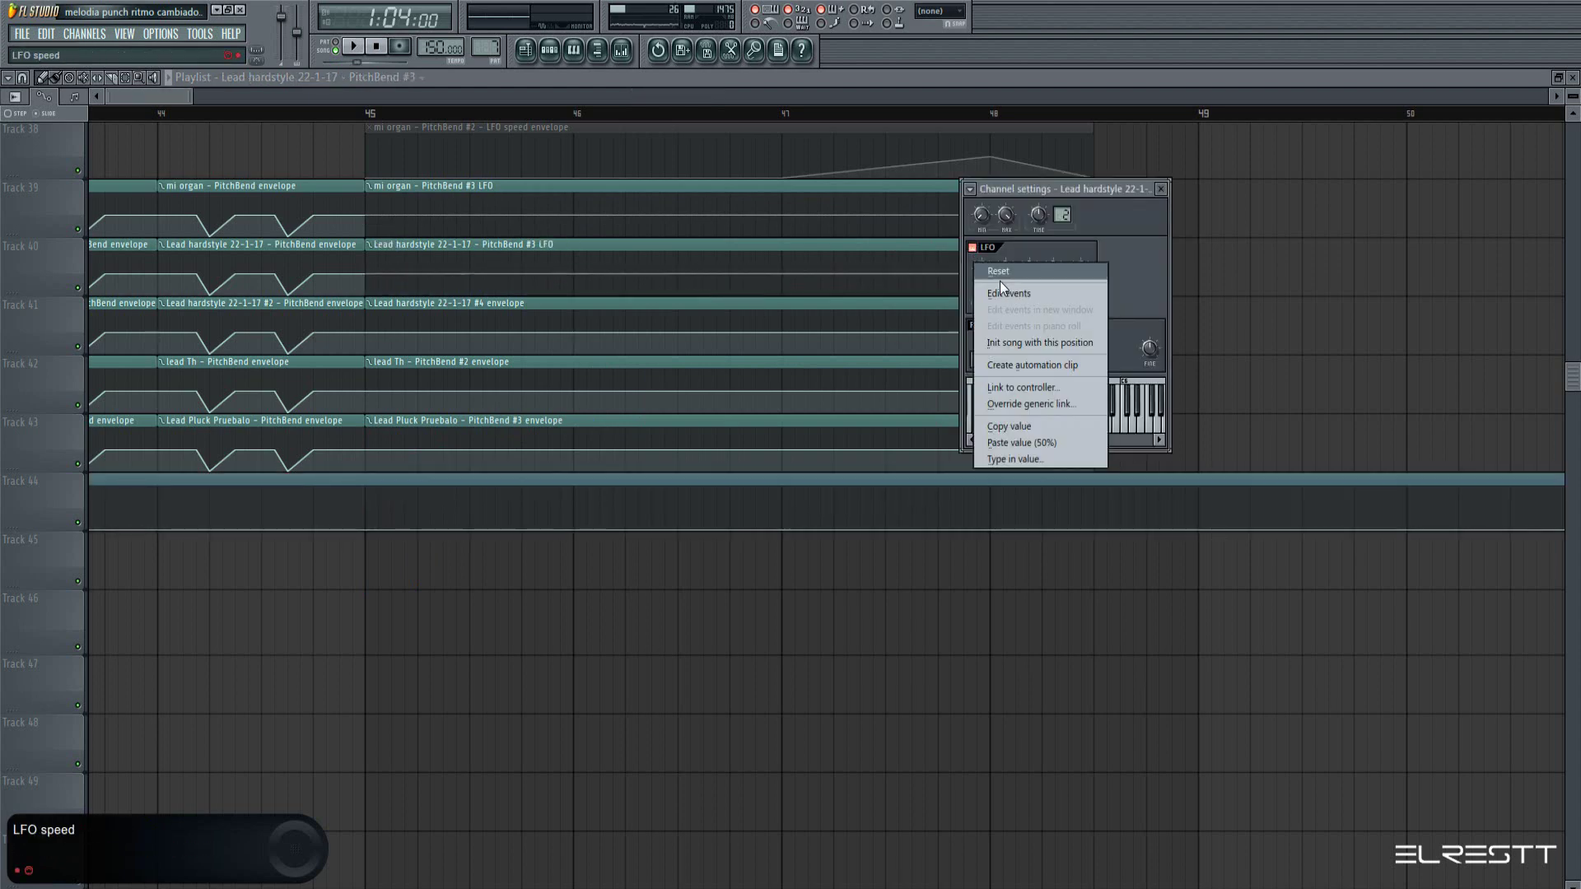
pyautogui.click(1045, 364)
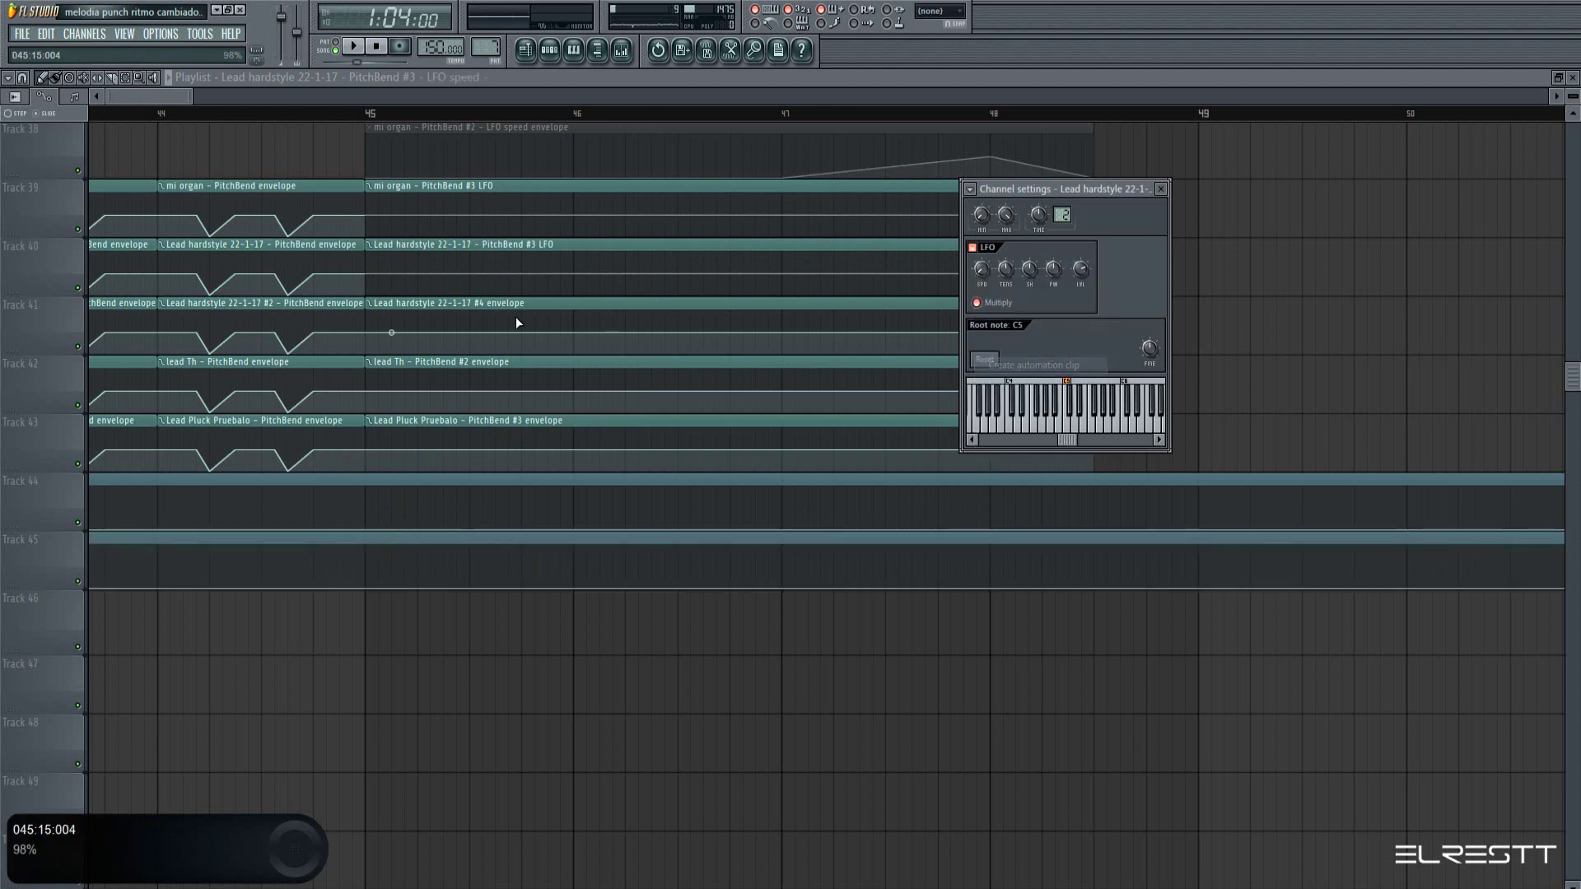
# Enable the LFO on the Lead hardstyle 22-1-17 #4 clip at minimum speed and create its LFO speed automation clip
pyautogui.click(972, 247)
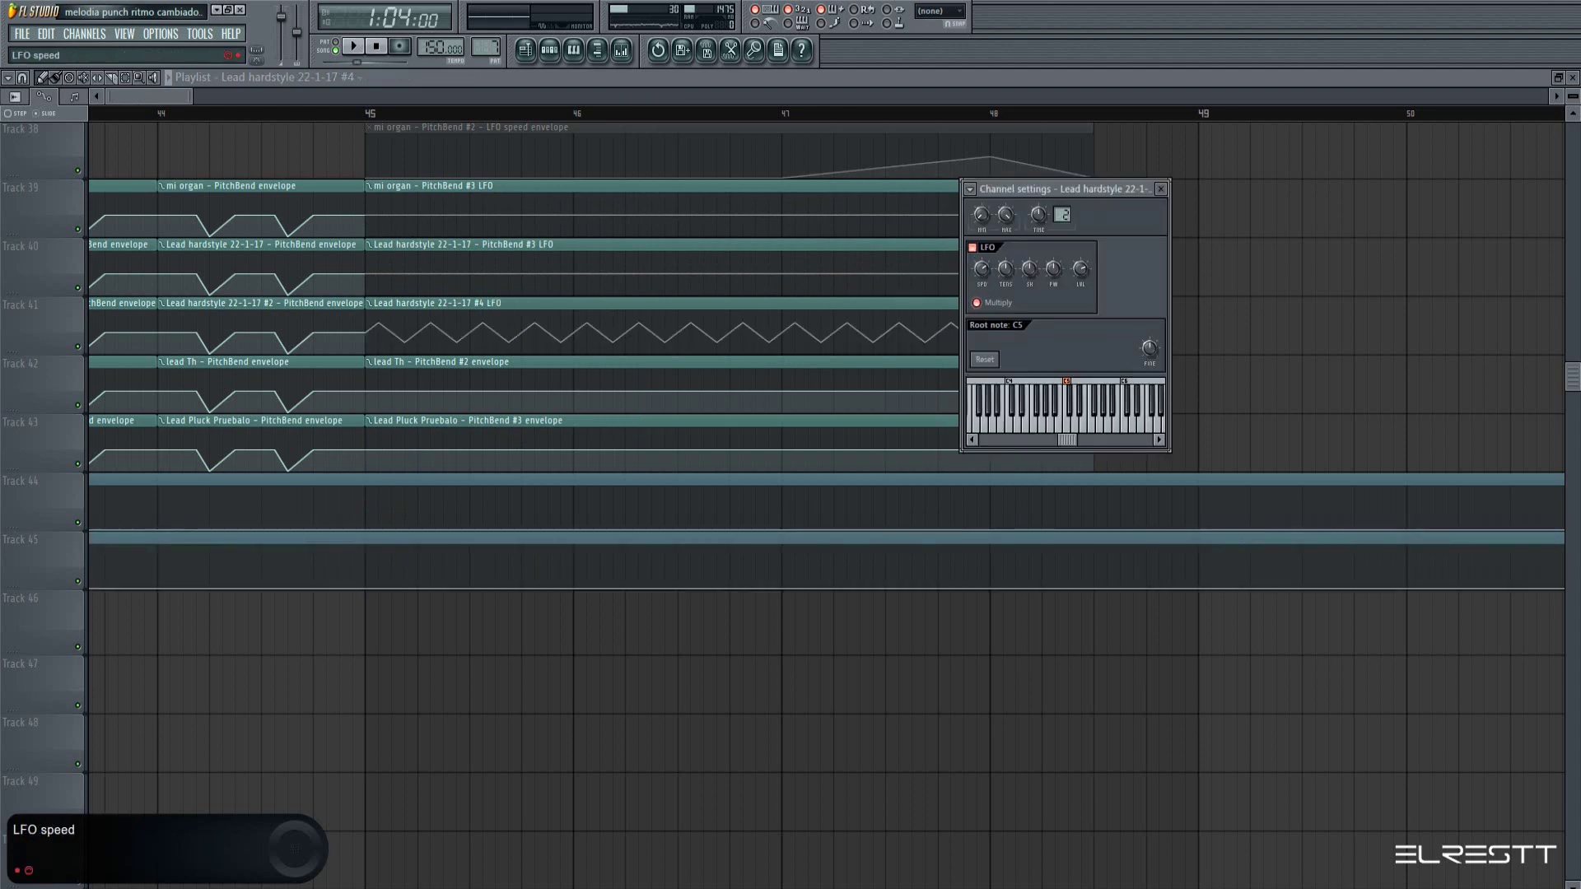
pyautogui.rightClick(985, 275)
pyautogui.click(1032, 372)
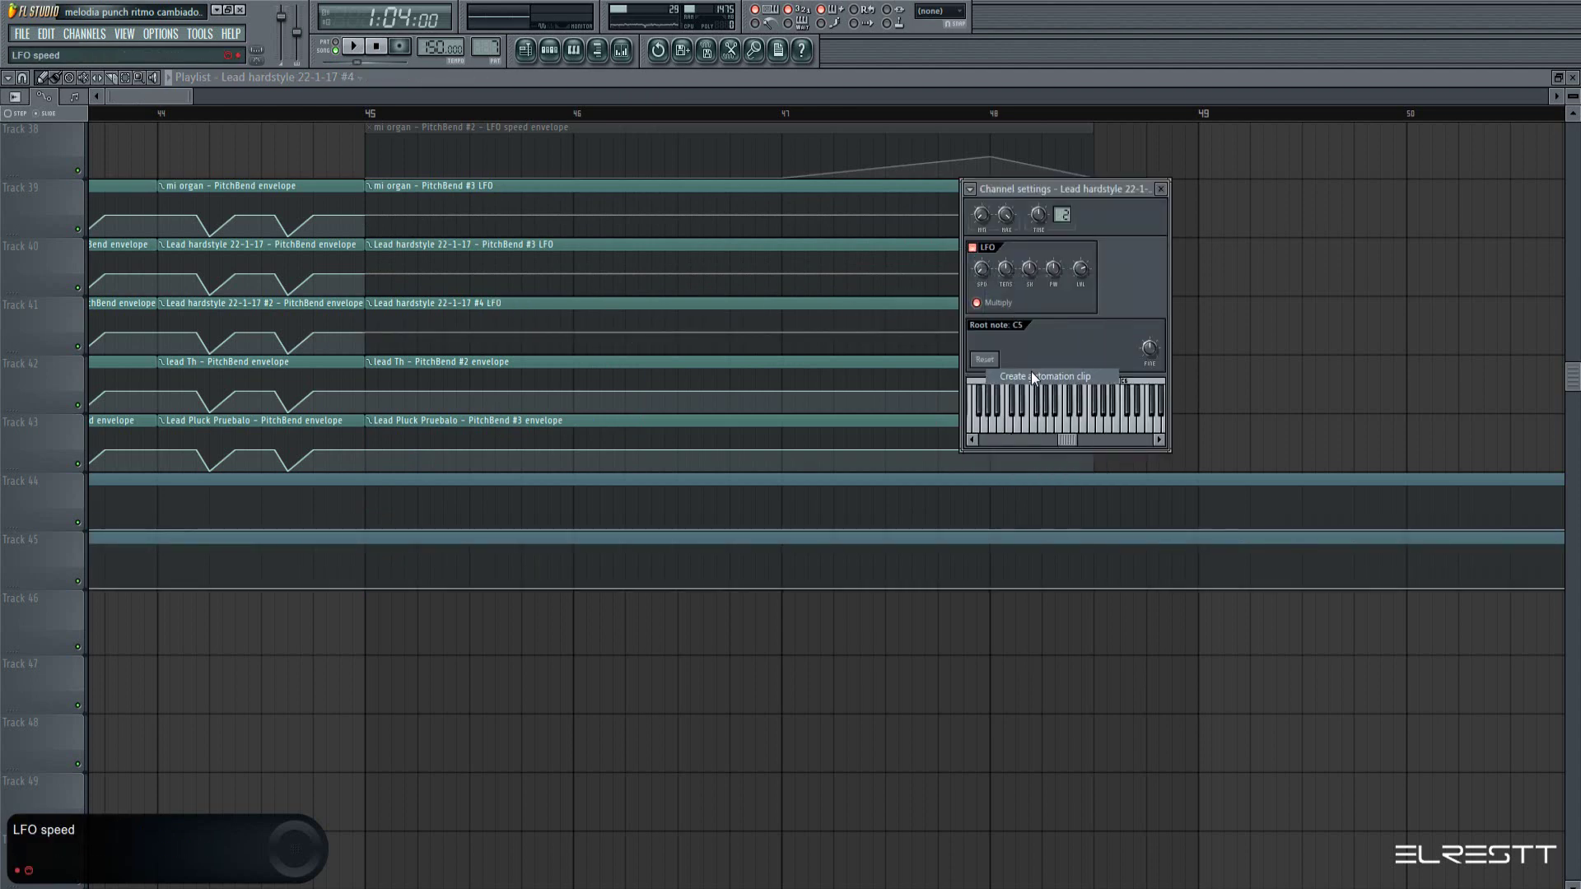
# Enable the LFO on the lead Th PitchBend #2 clip at minimum speed and create its LFO speed automation clip
pyautogui.click(973, 247)
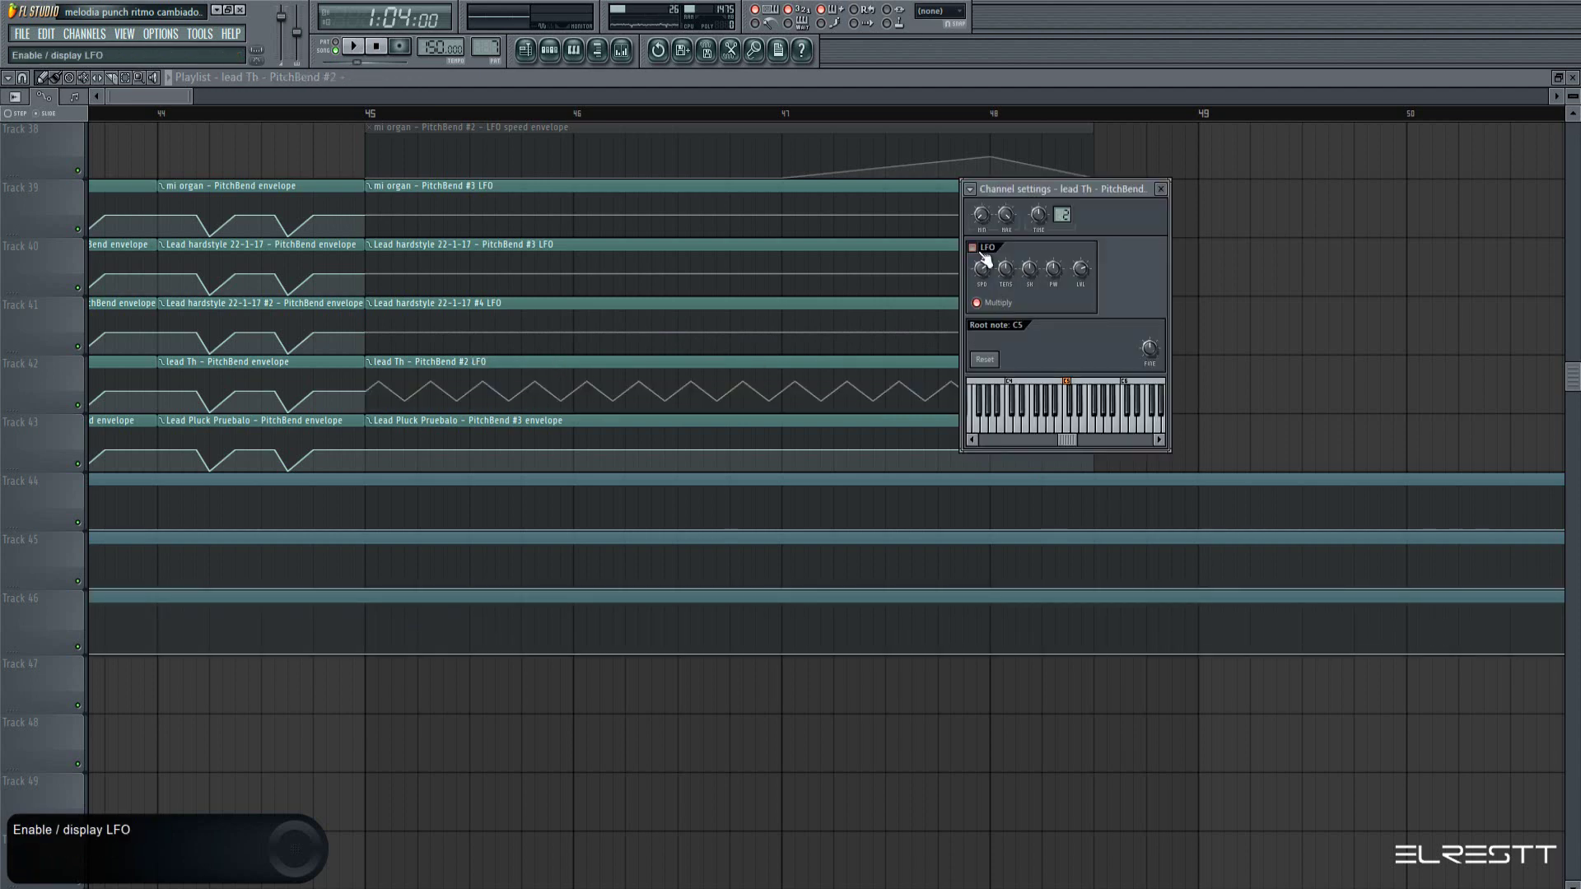
pyautogui.rightClick(981, 268)
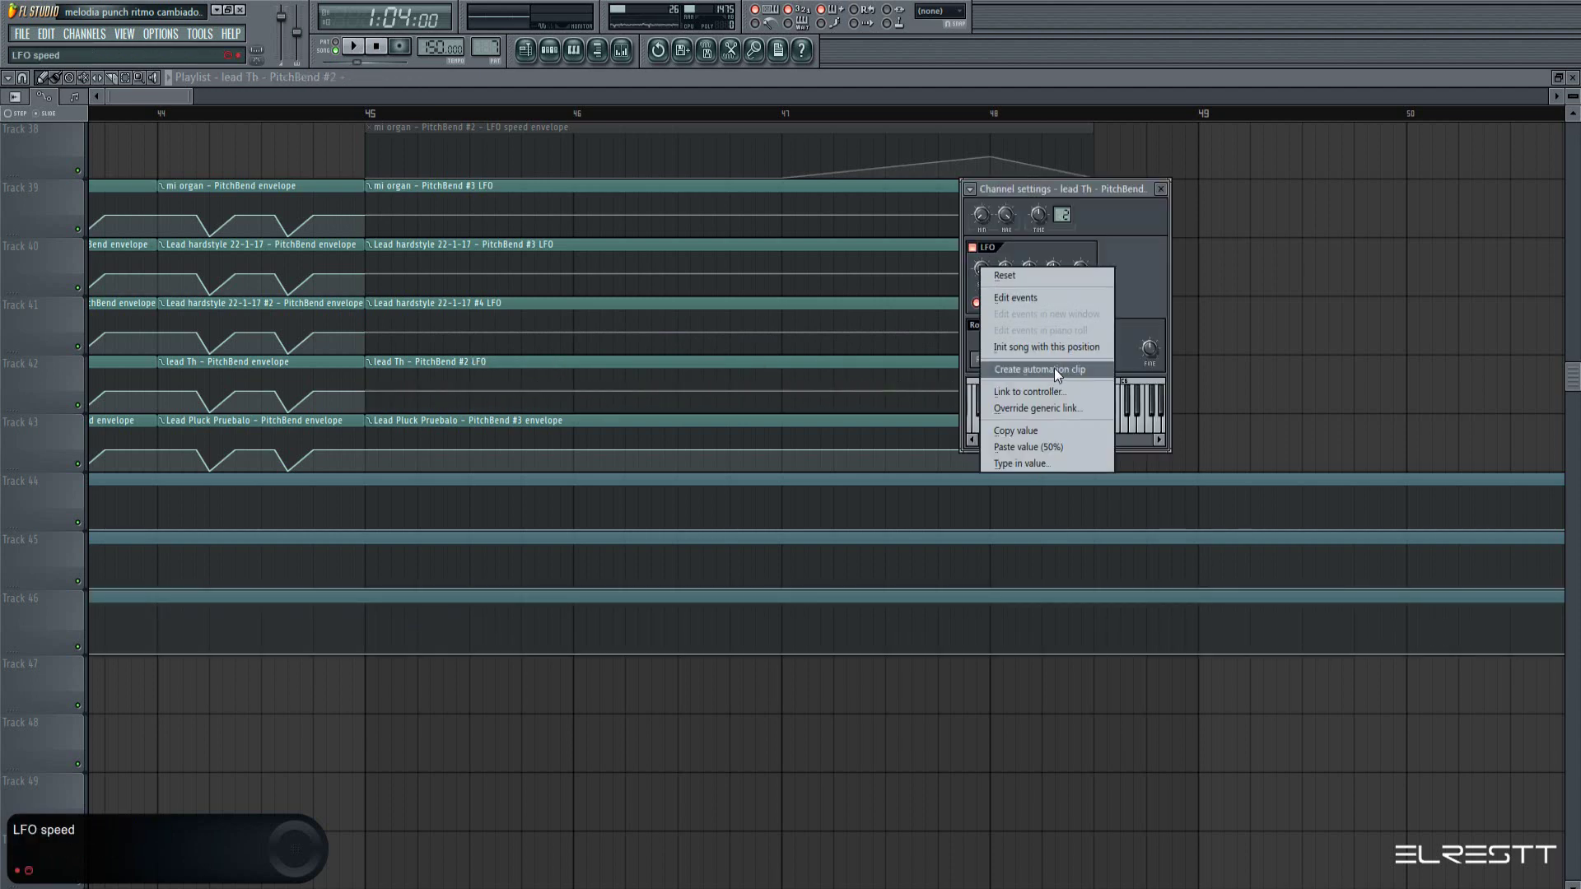
pyautogui.click(1054, 369)
pyautogui.click(530, 362)
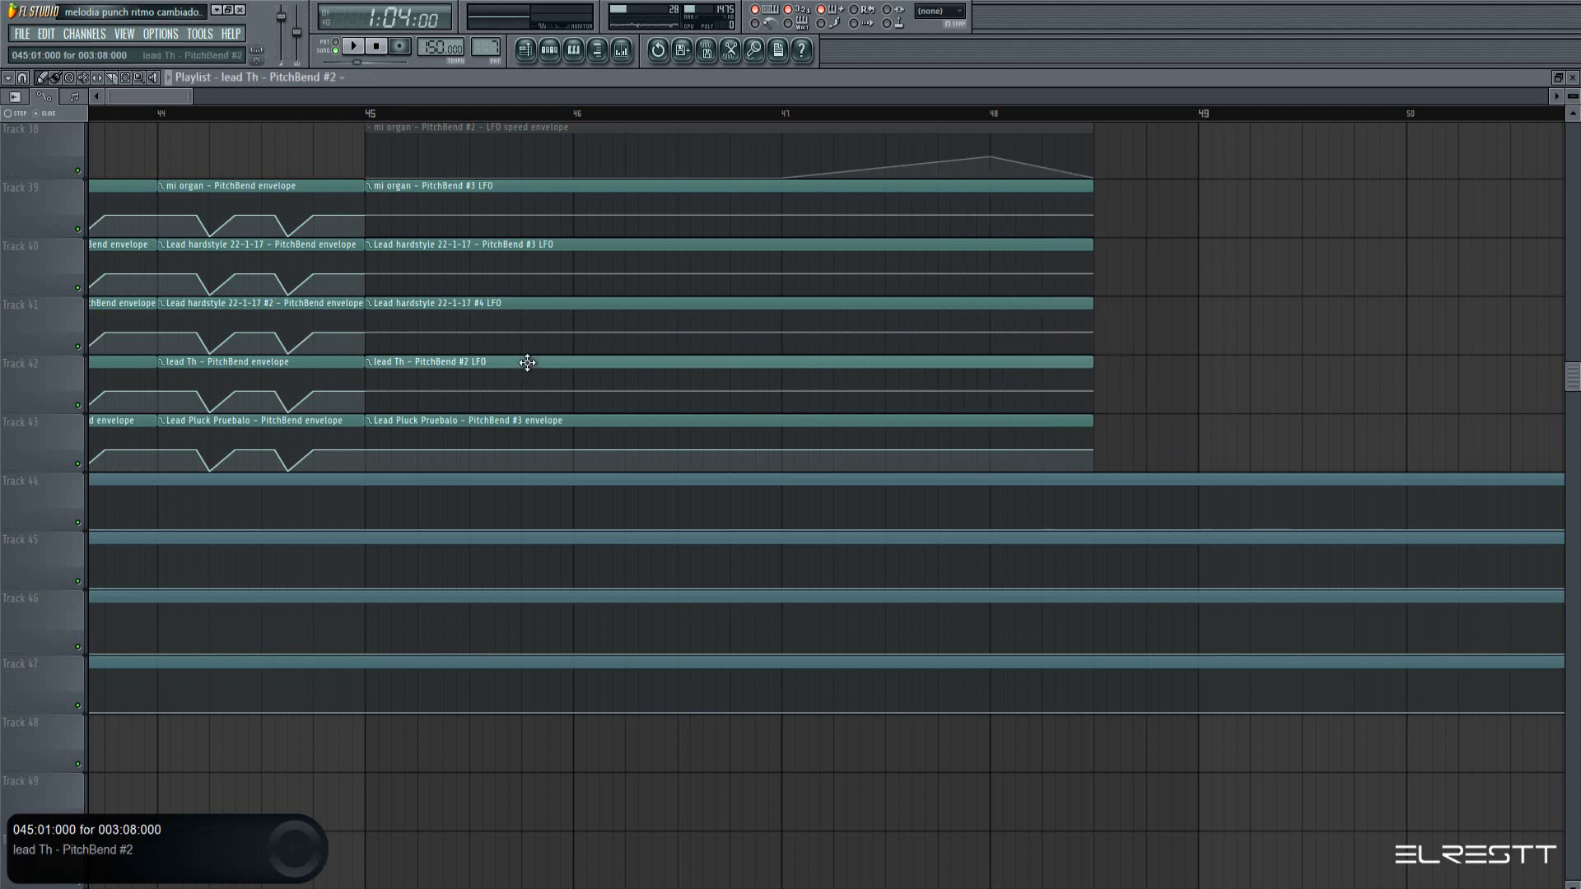
# Enable the LFO on the Lead Pluck Pruebalo PitchBend #3 clip and create an automation clip for its LFO speed
pyautogui.click(607, 421)
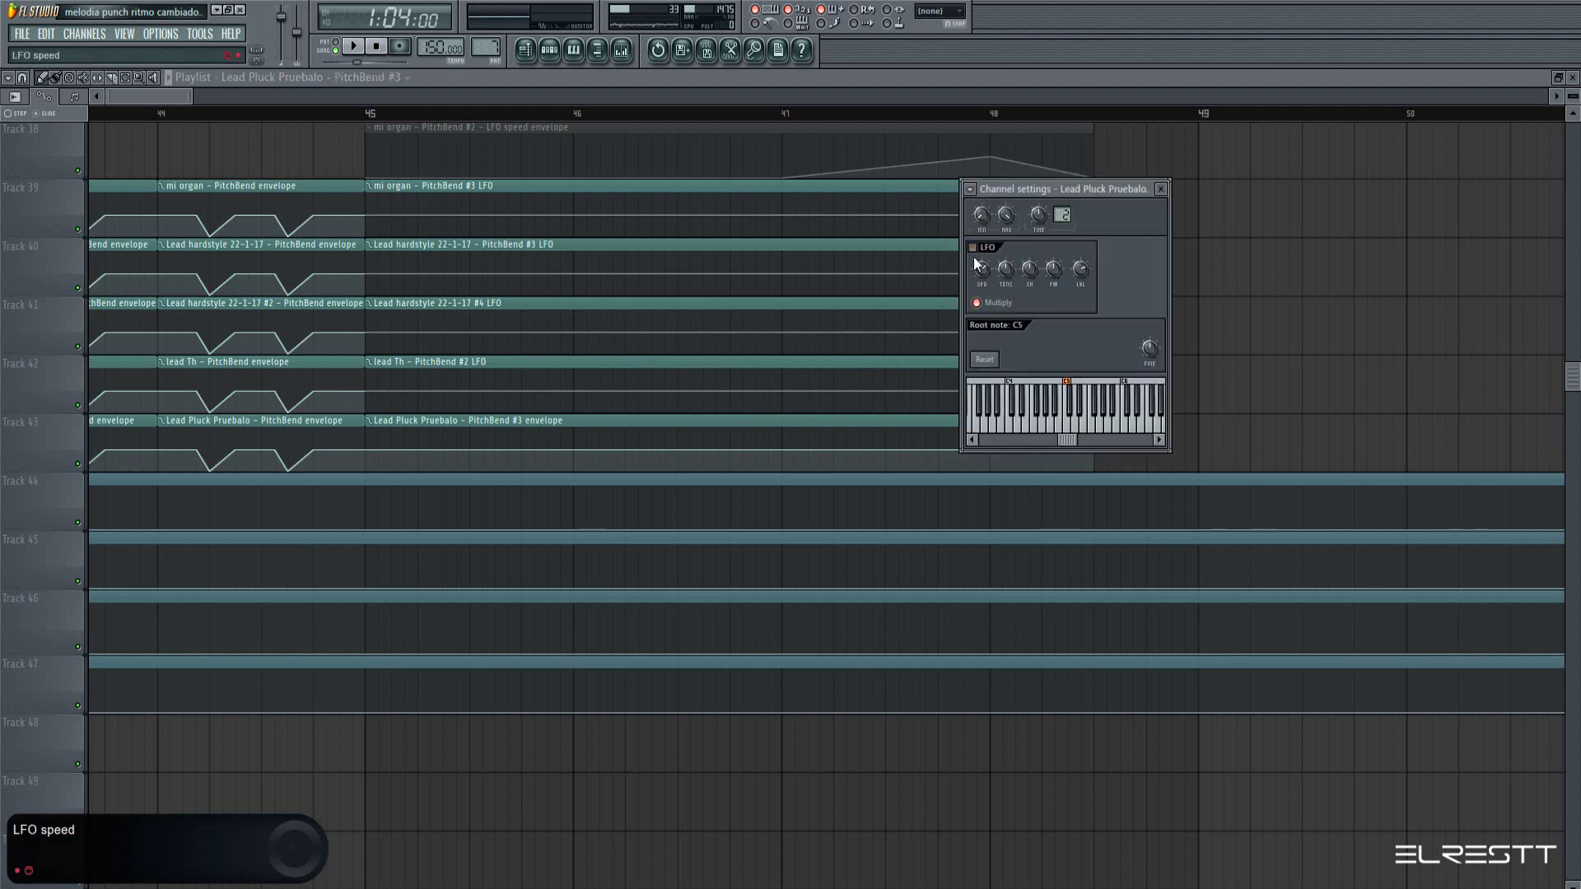
pyautogui.click(973, 247)
pyautogui.rightClick(989, 275)
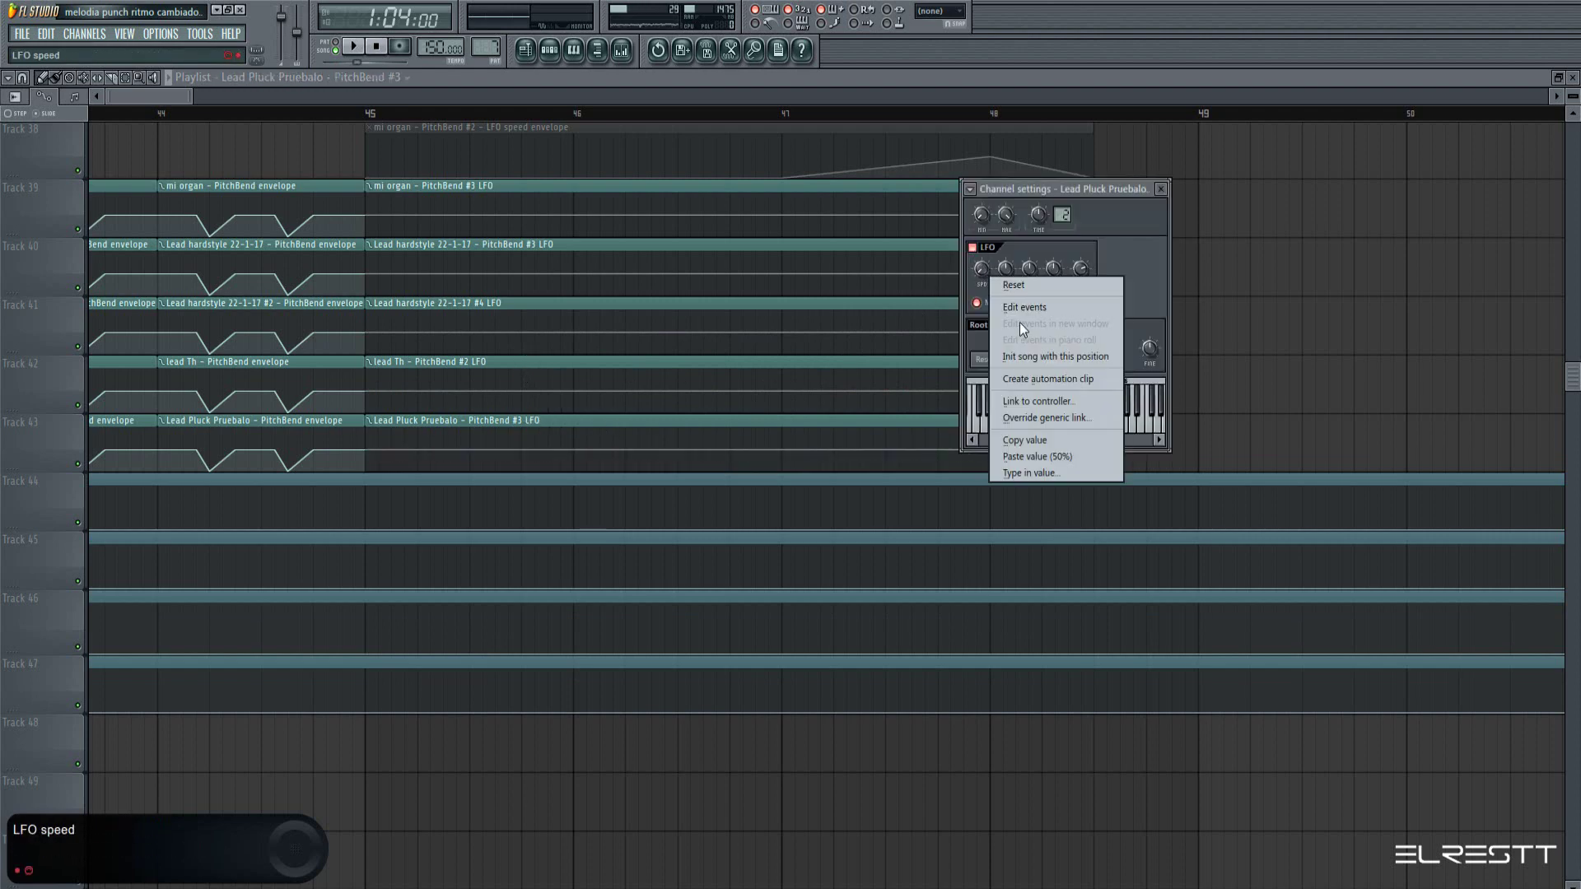
pyautogui.click(1060, 379)
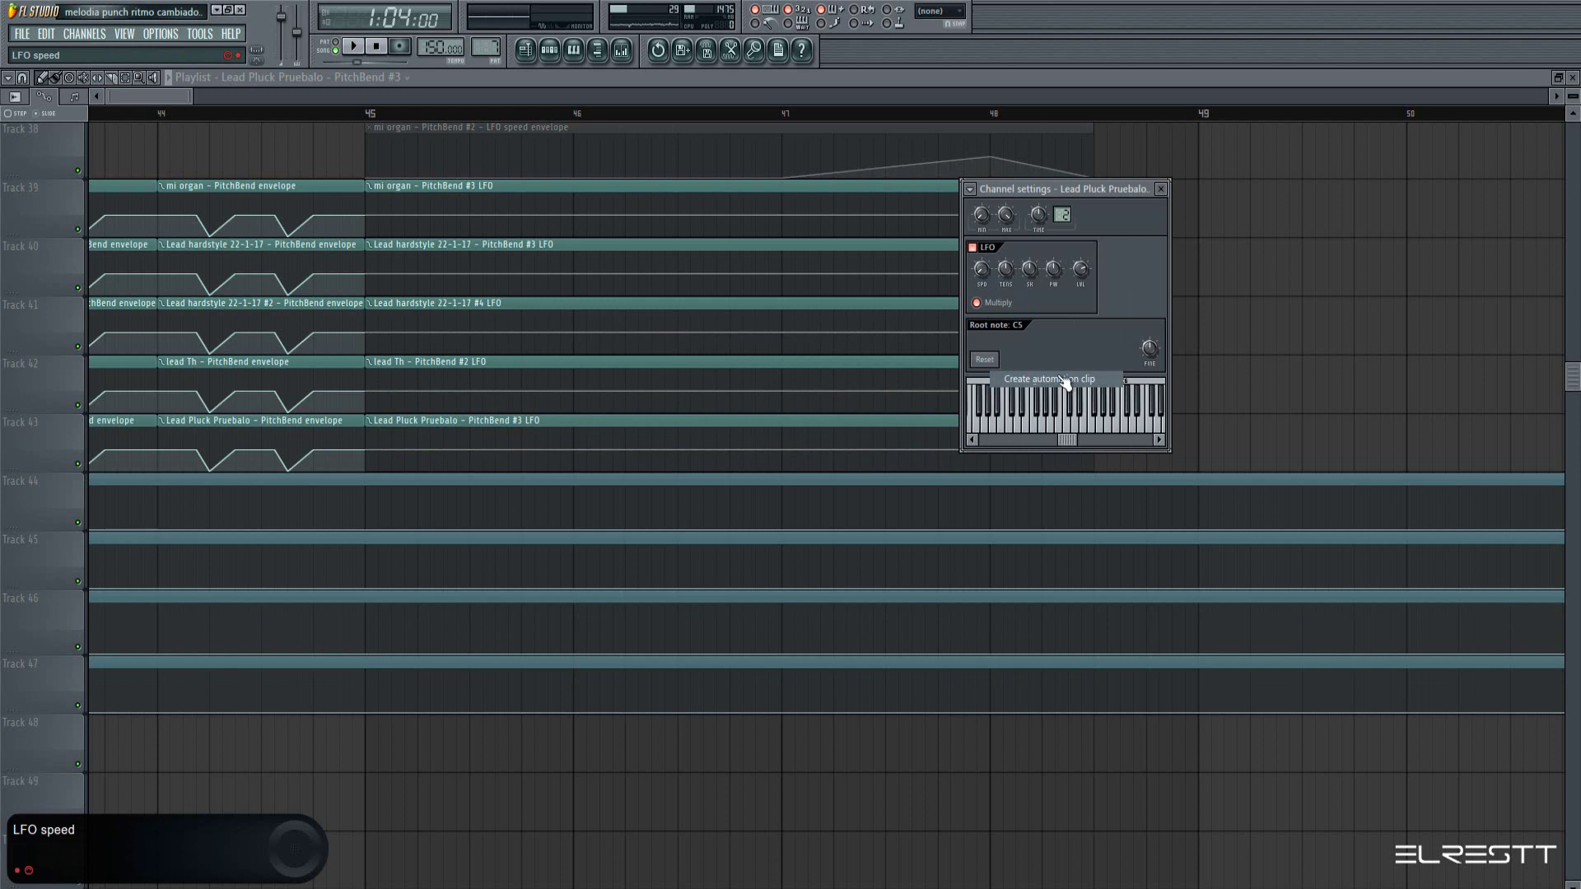
pyautogui.click(1162, 190)
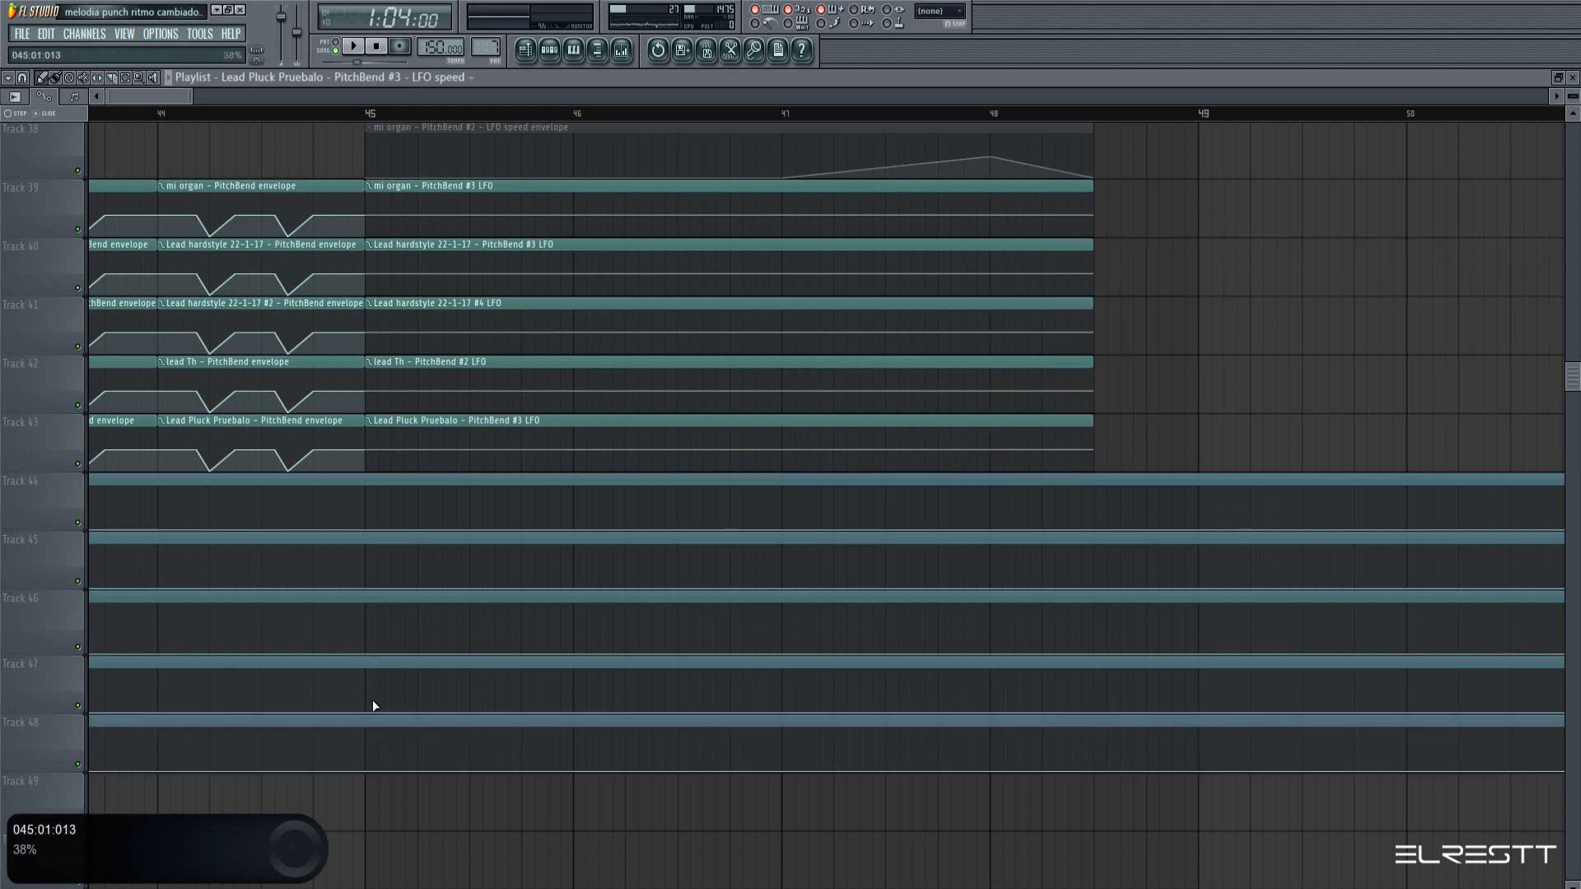
# Add 0% points at bar 45 to the new LFO speed clips, deleting the misplaced point on the lead Th clip
pyautogui.click(362, 583)
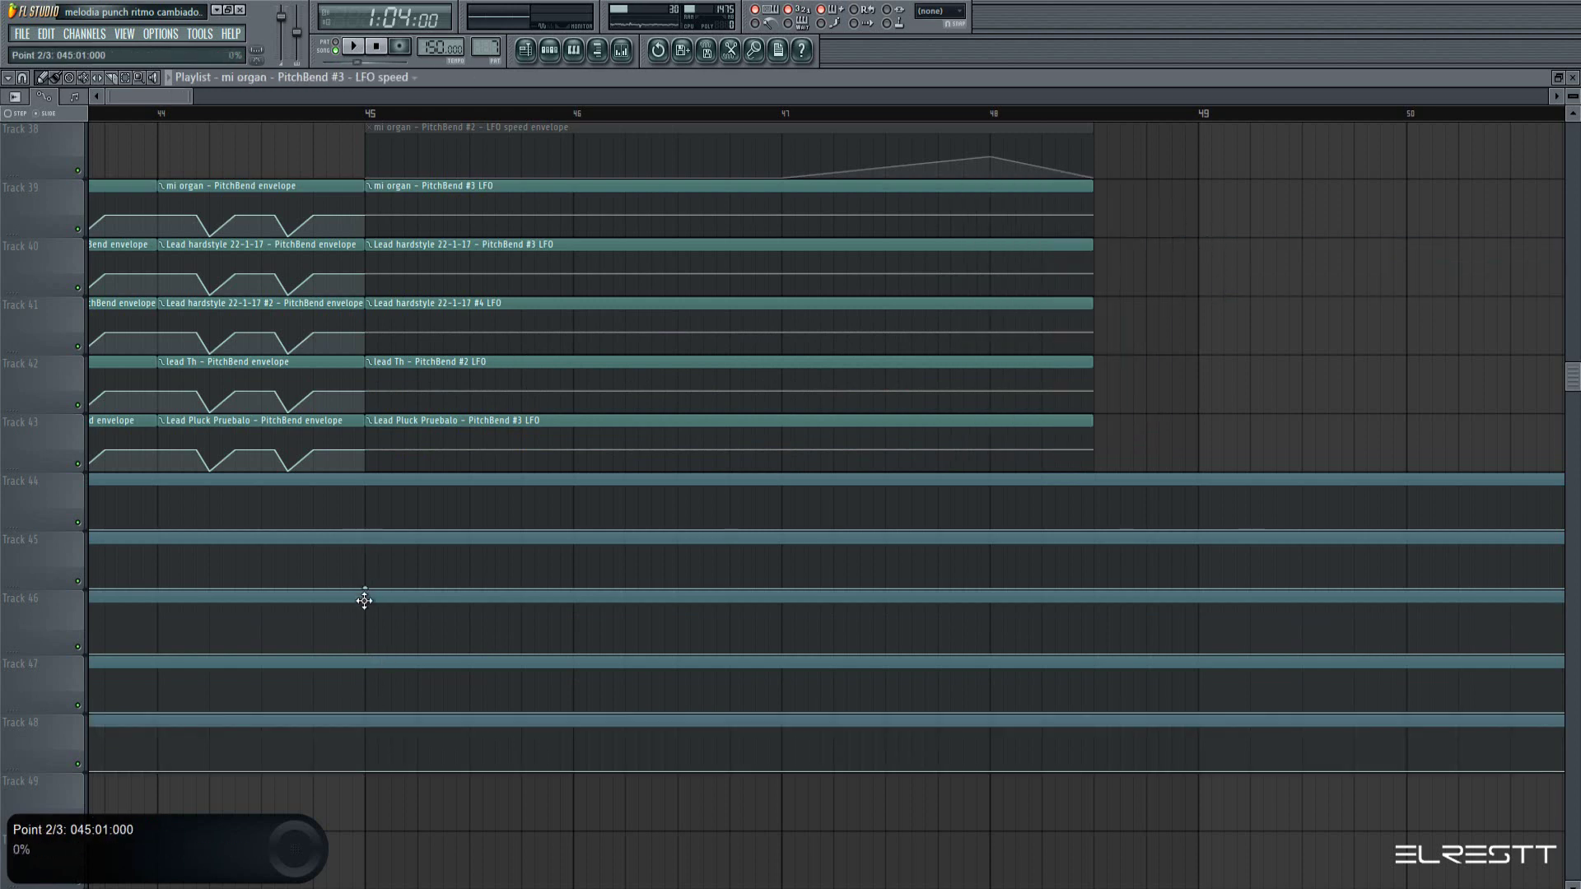
pyautogui.rightClick(372, 723)
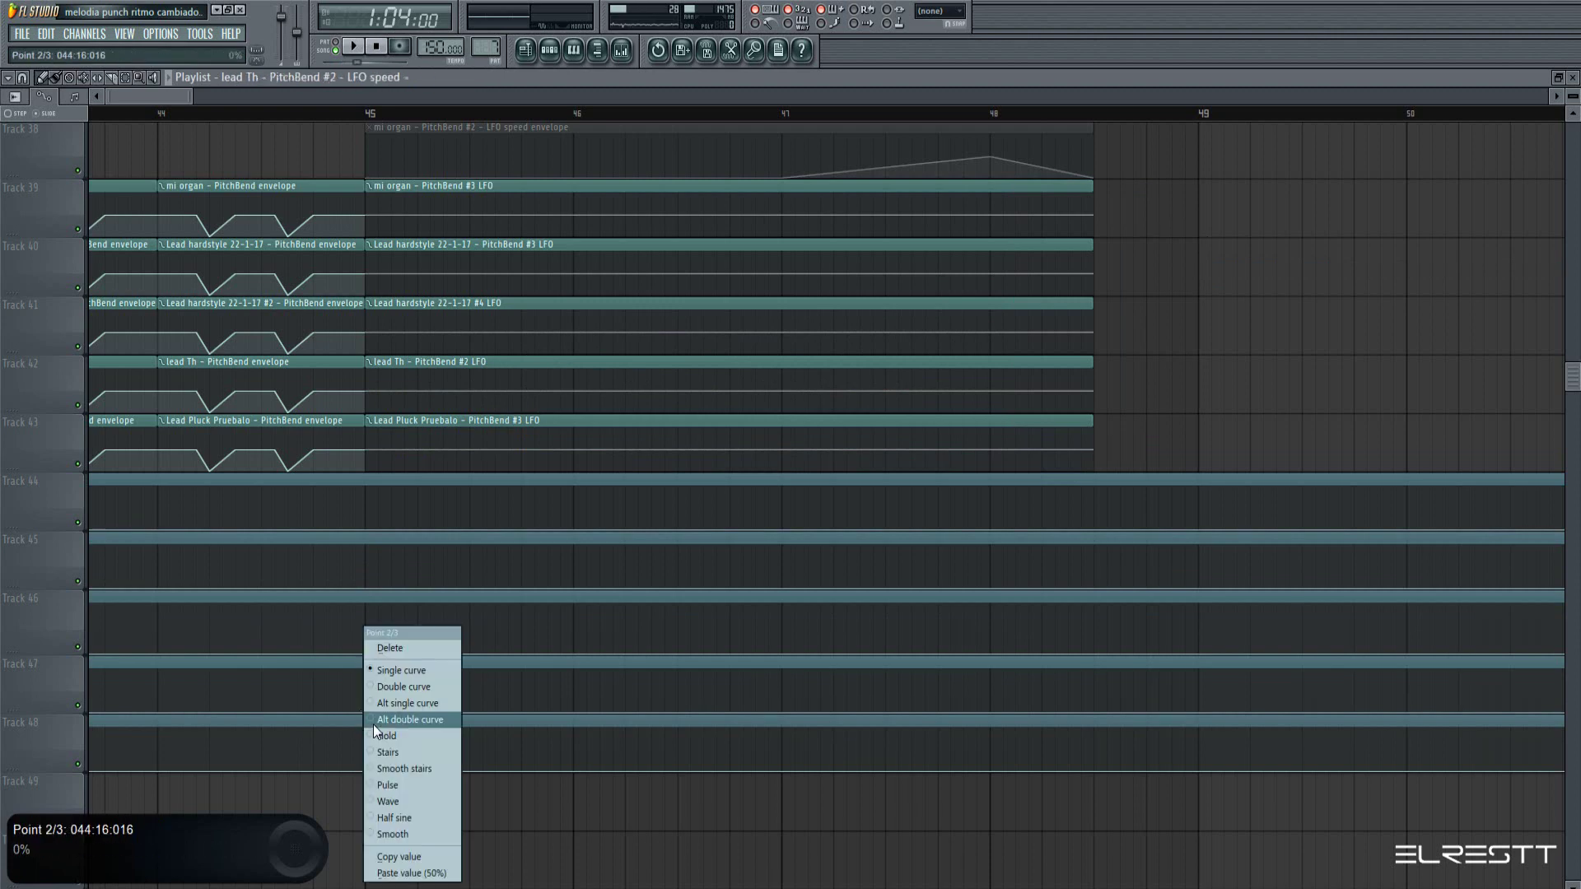
pyautogui.click(387, 656)
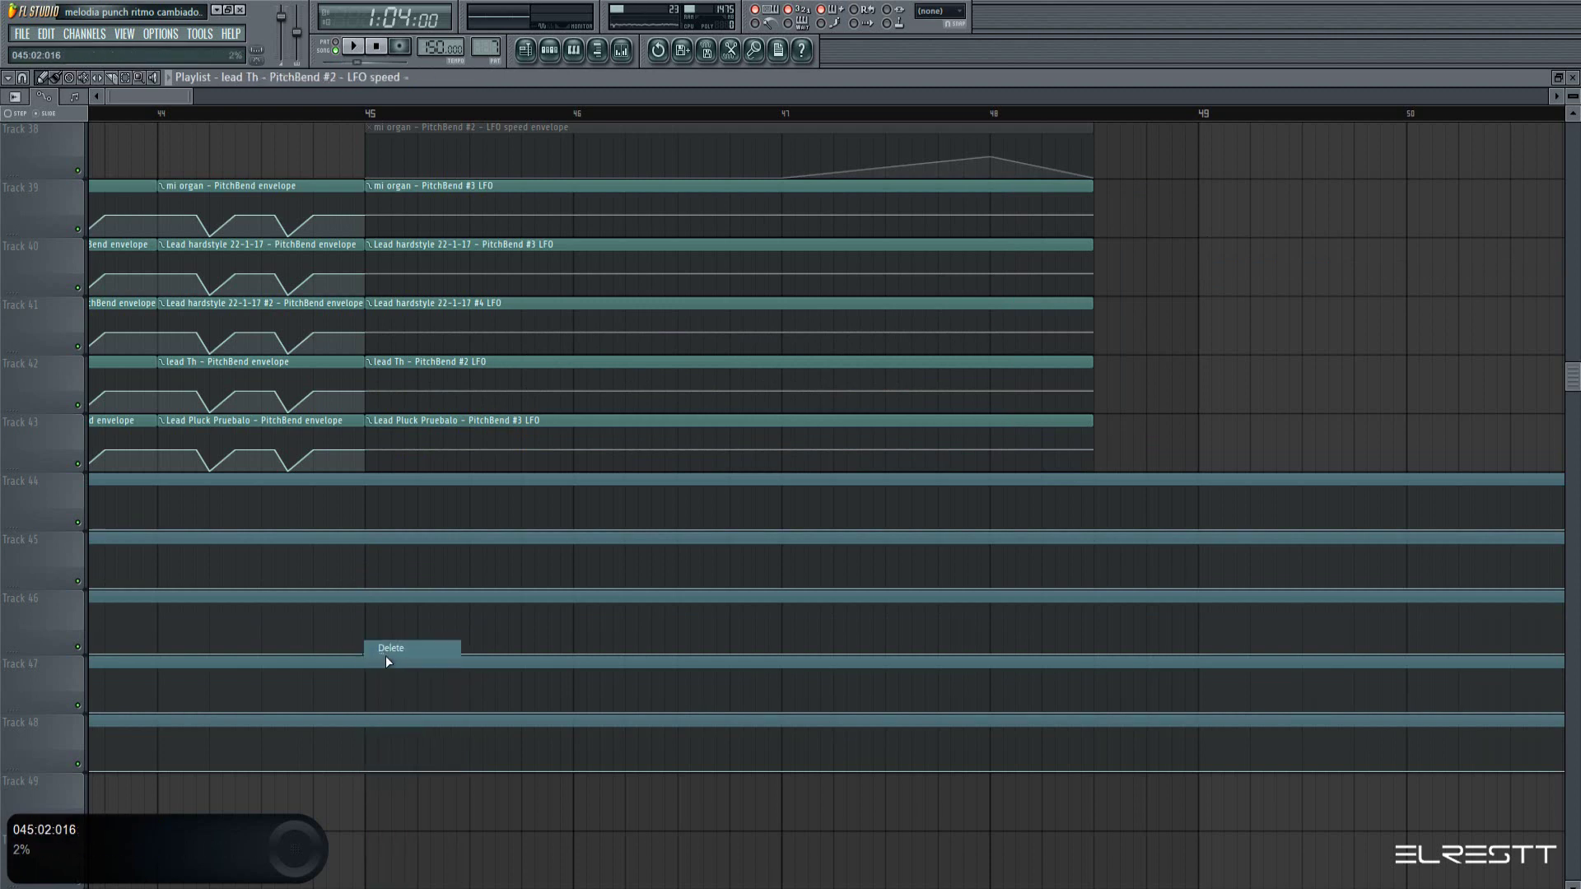
pyautogui.click(364, 757)
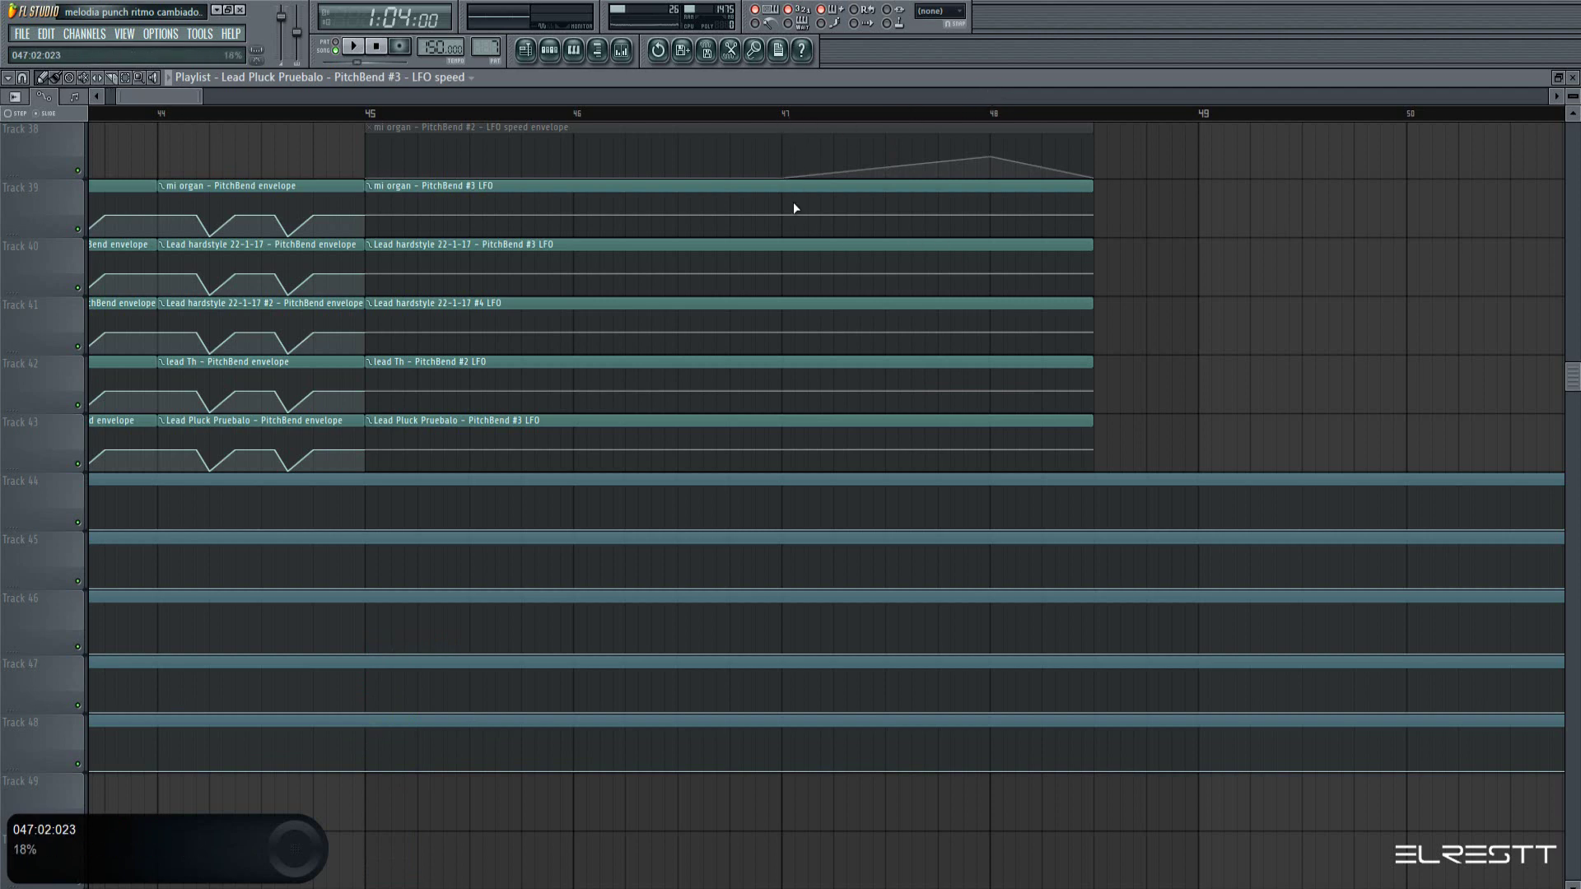
# Add minimum-level points at bar 47 to the LFO speed clips on tracks 44 to 48
pyautogui.rightClick(784, 527)
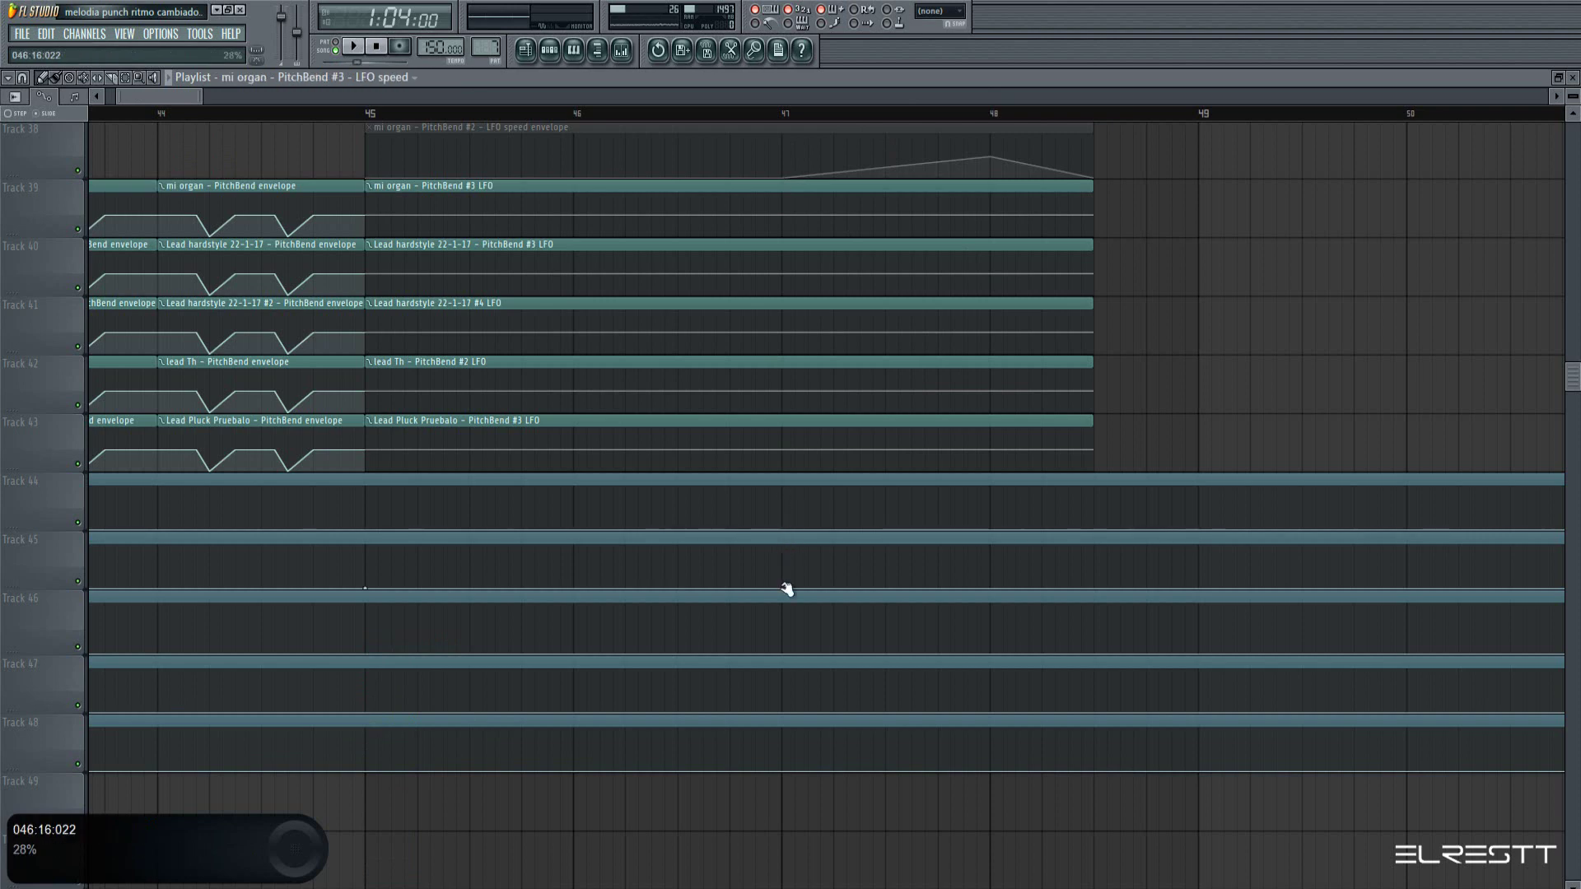
pyautogui.rightClick(784, 588)
pyautogui.rightClick(784, 649)
pyautogui.rightClick(783, 722)
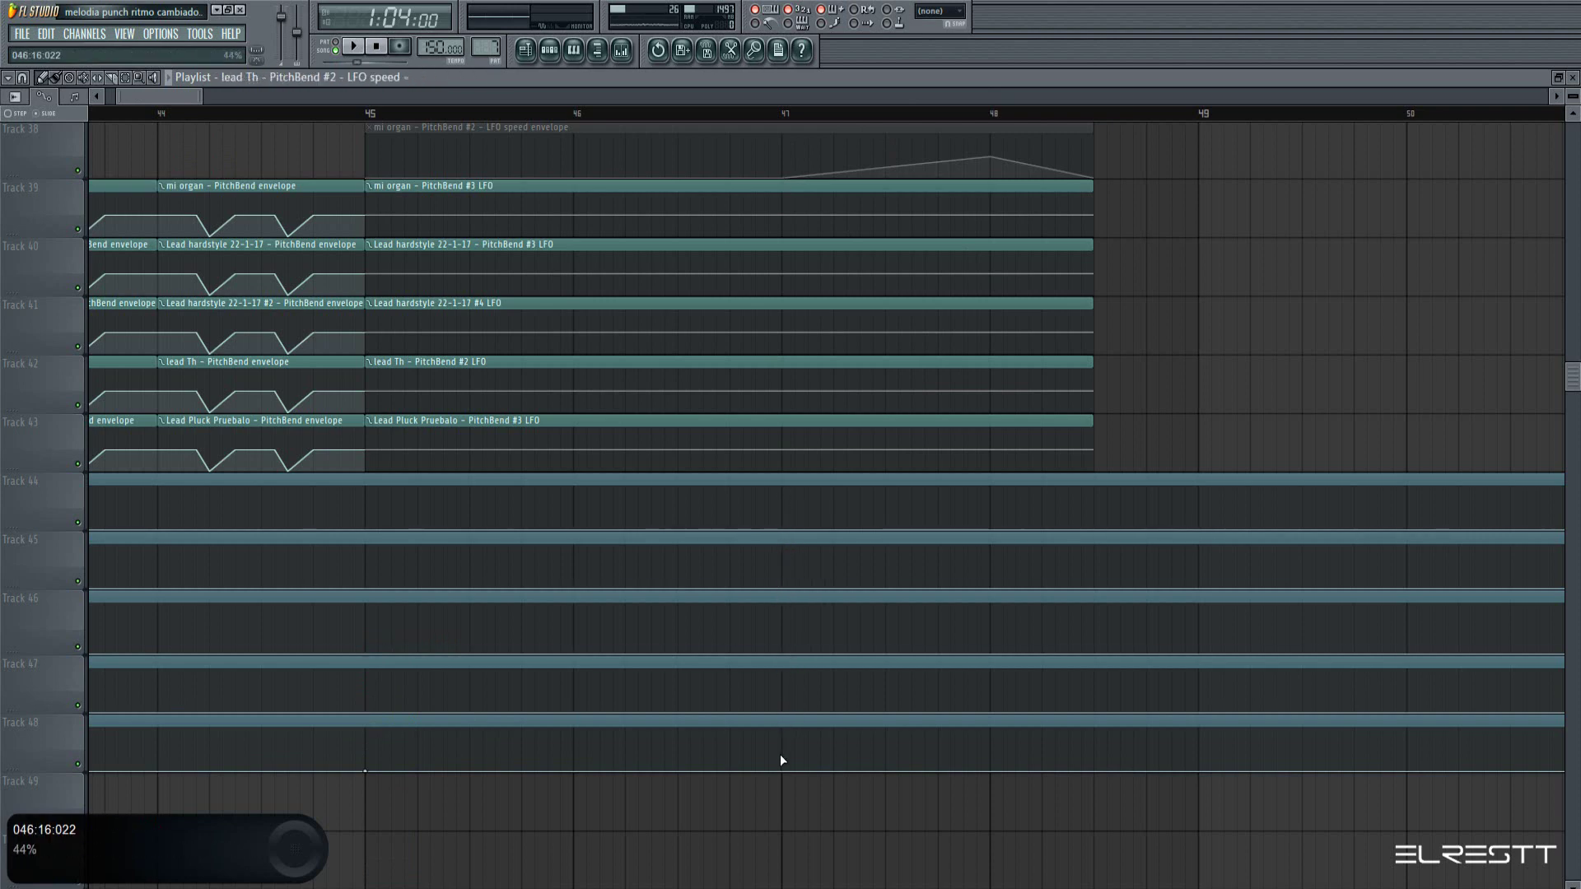
# Add a point at bar 48 to the LFO speed clips on tracks 44 to 46 and paste the 50% value into each
pyautogui.rightClick(993, 506)
pyautogui.rightClick(994, 506)
pyautogui.click(1064, 756)
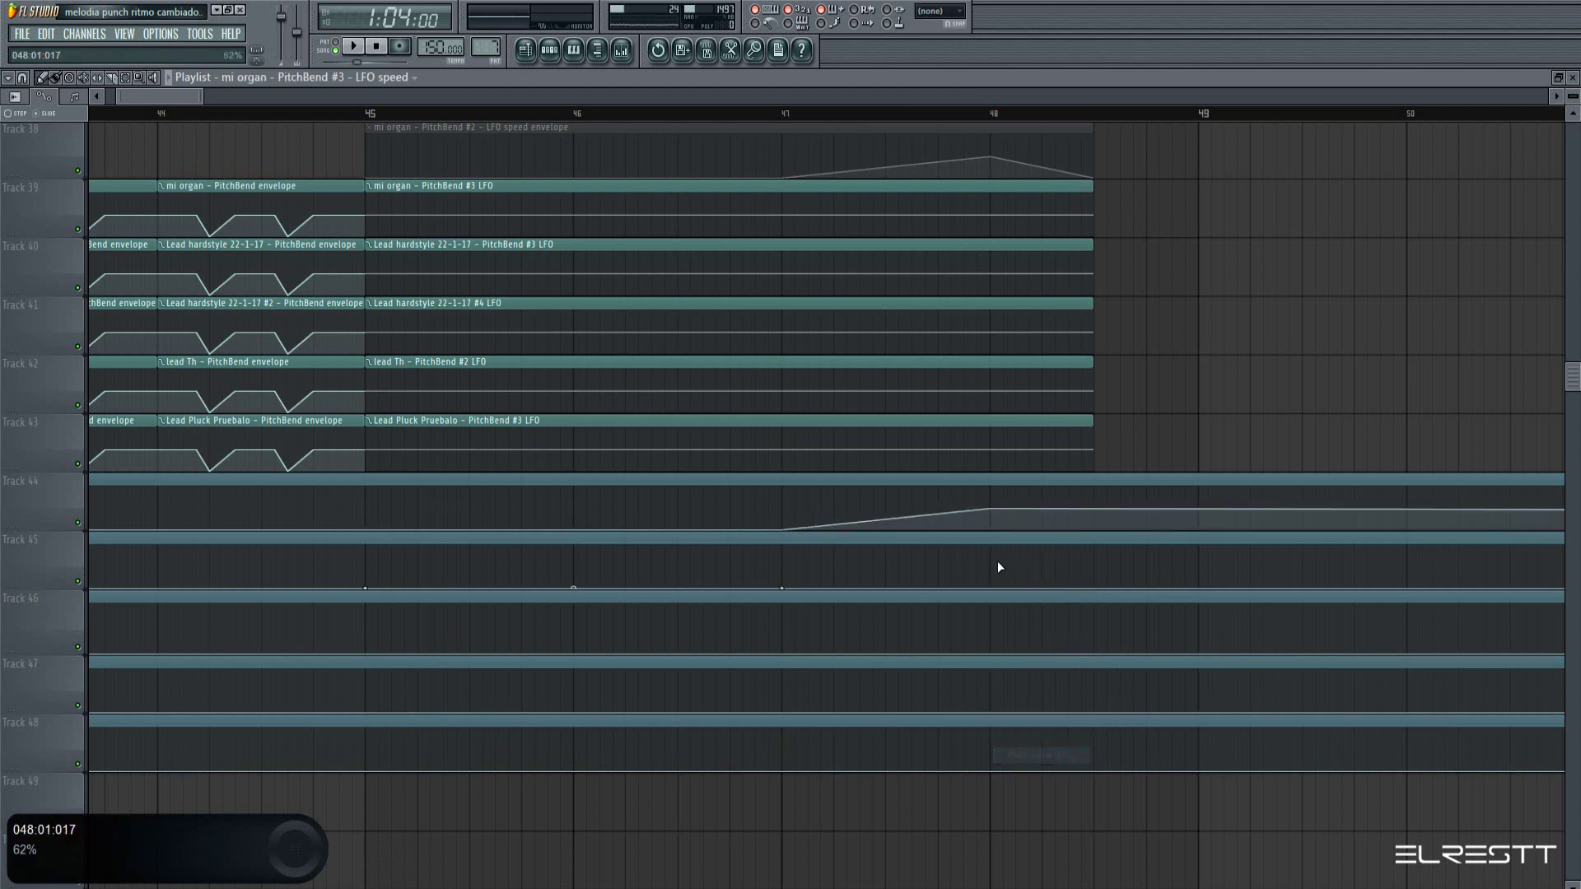
pyautogui.rightClick(994, 567)
pyautogui.rightClick(994, 567)
pyautogui.click(1062, 817)
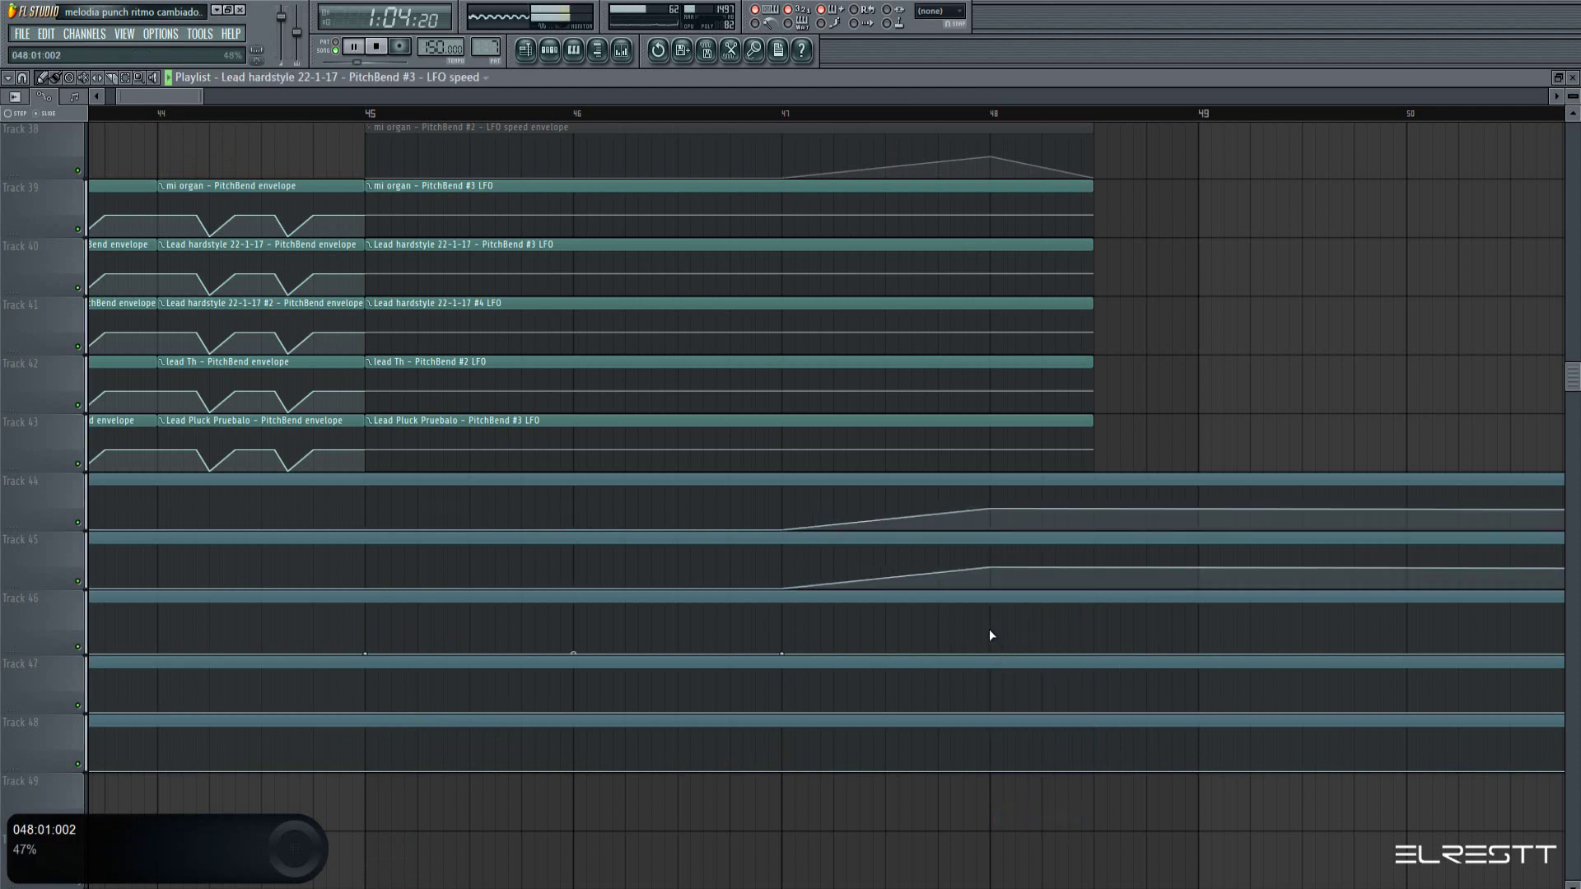
pyautogui.rightClick(991, 628)
pyautogui.rightClick(991, 628)
pyautogui.click(1042, 873)
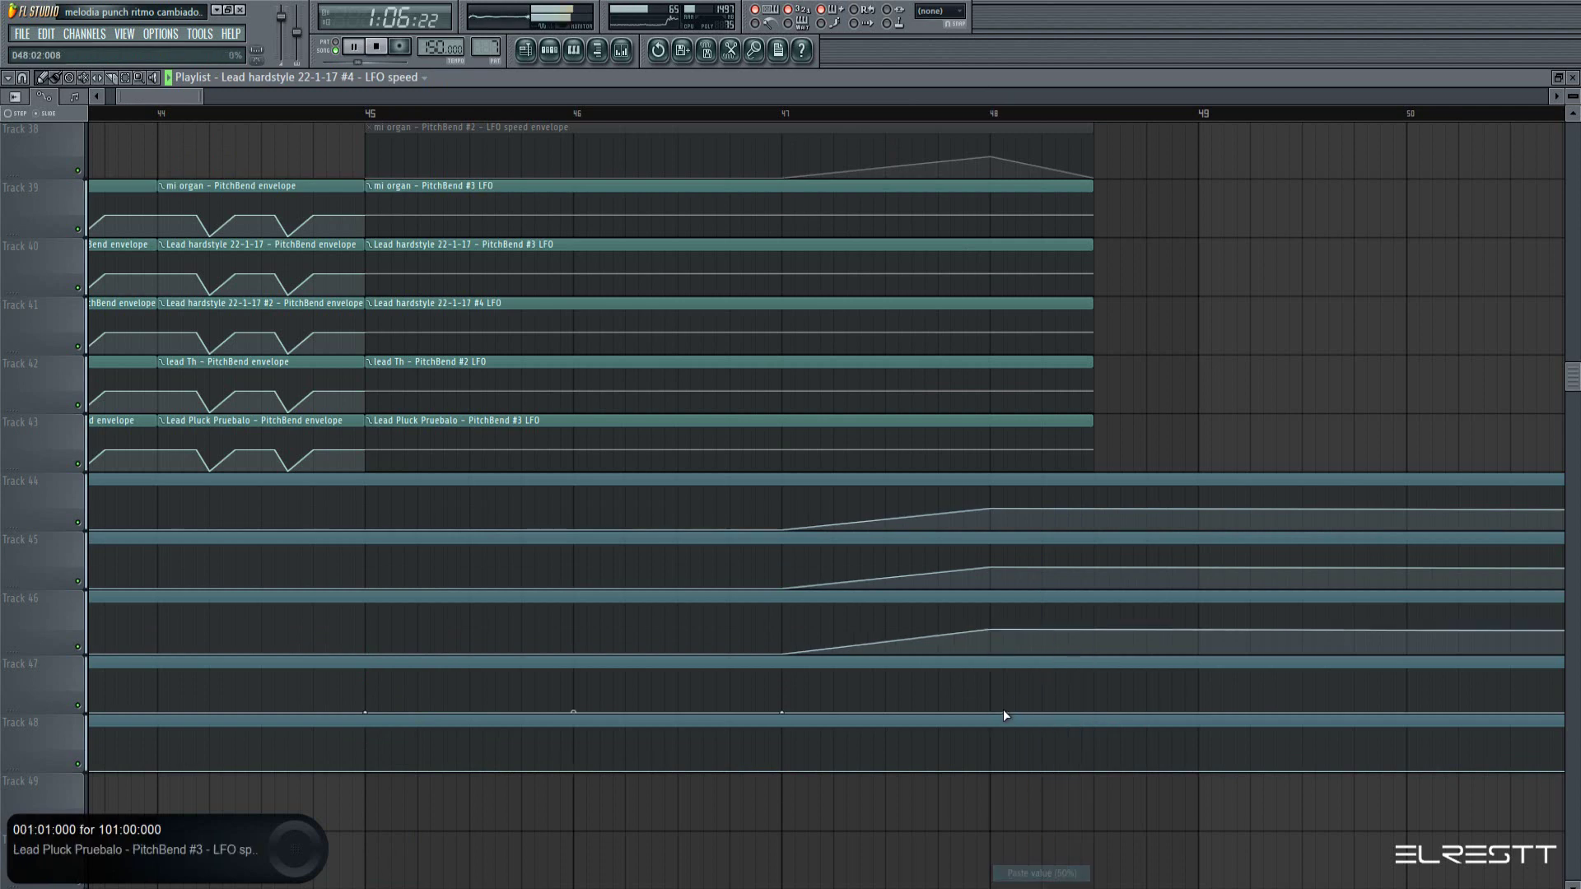
# Add 50% points at bar 48 to the LFO speed clips on tracks 47 and 48, and stop playback
pyautogui.rightClick(991, 692)
pyautogui.rightClick(990, 691)
pyautogui.click(1042, 873)
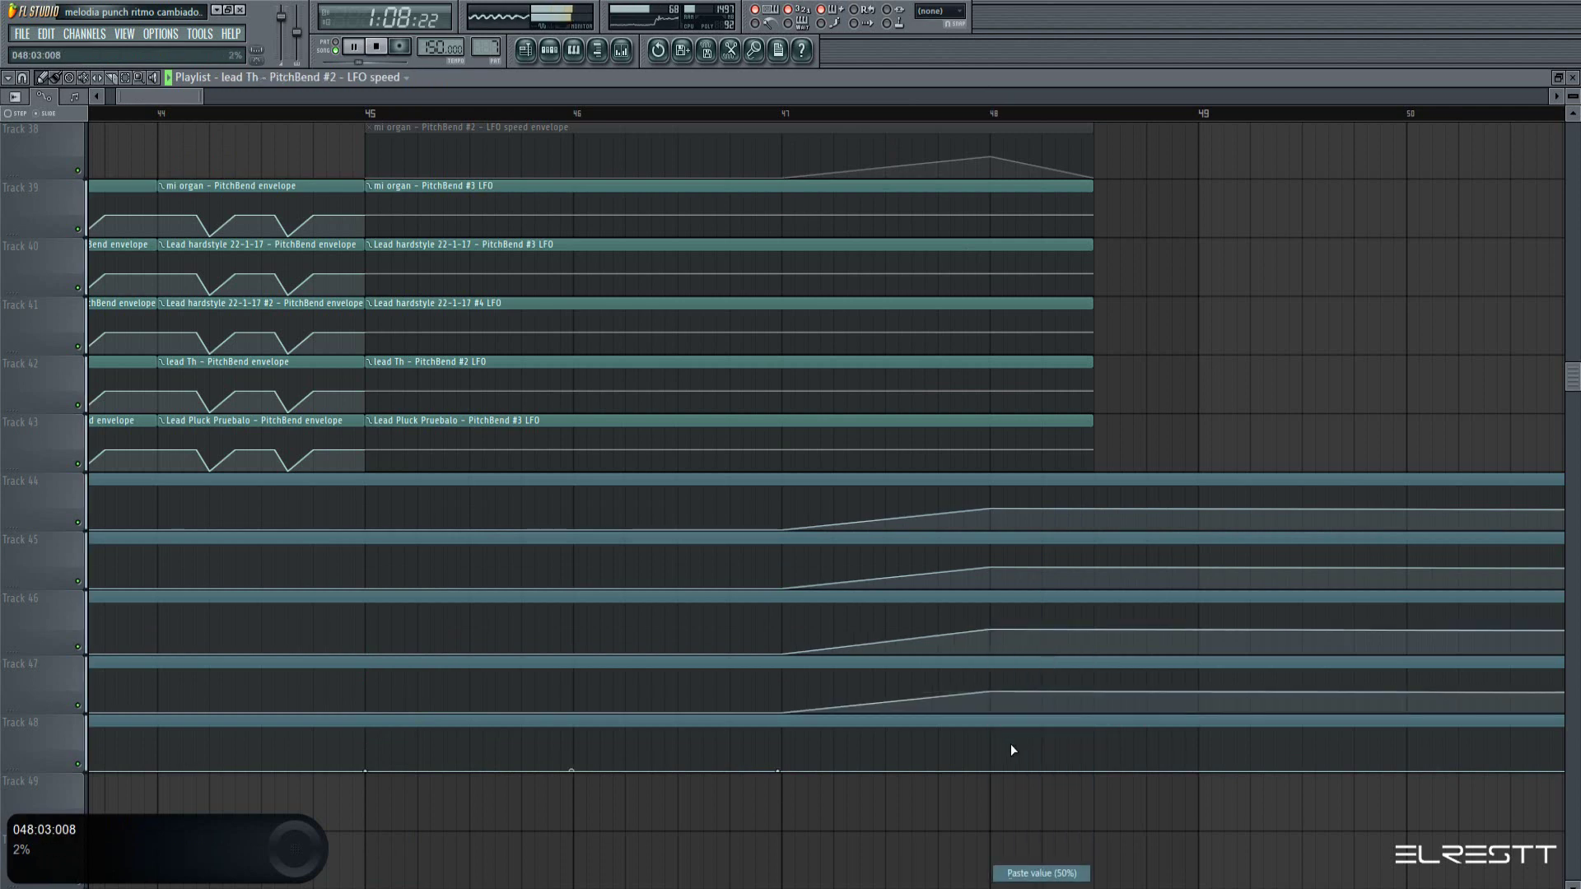
pyautogui.rightClick(991, 750)
pyautogui.rightClick(992, 750)
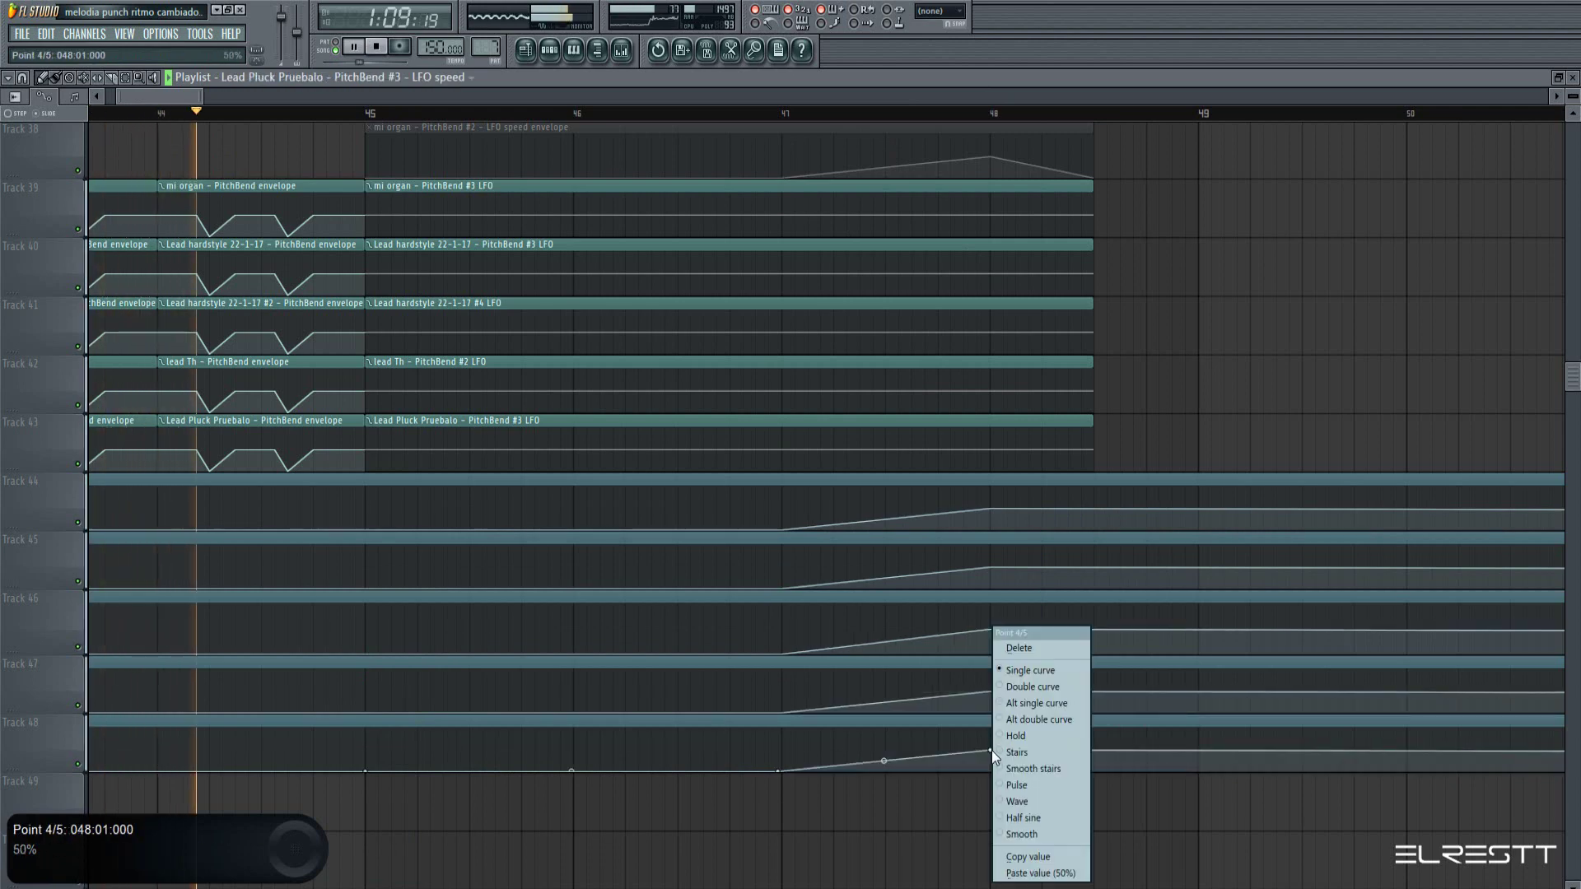
pyautogui.click(1041, 873)
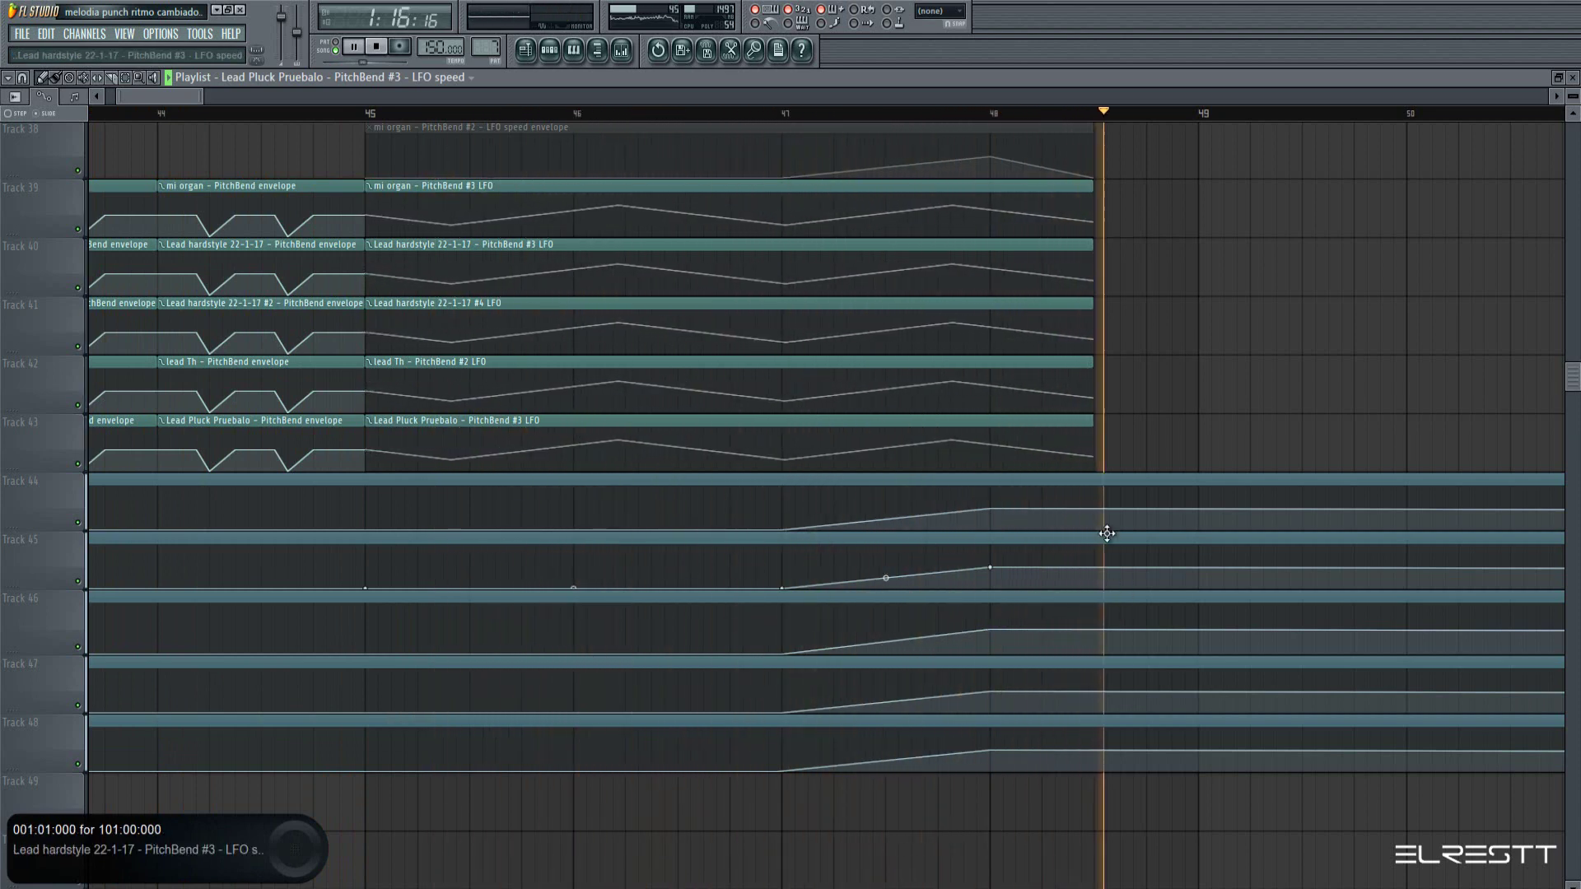
pyautogui.press('space')
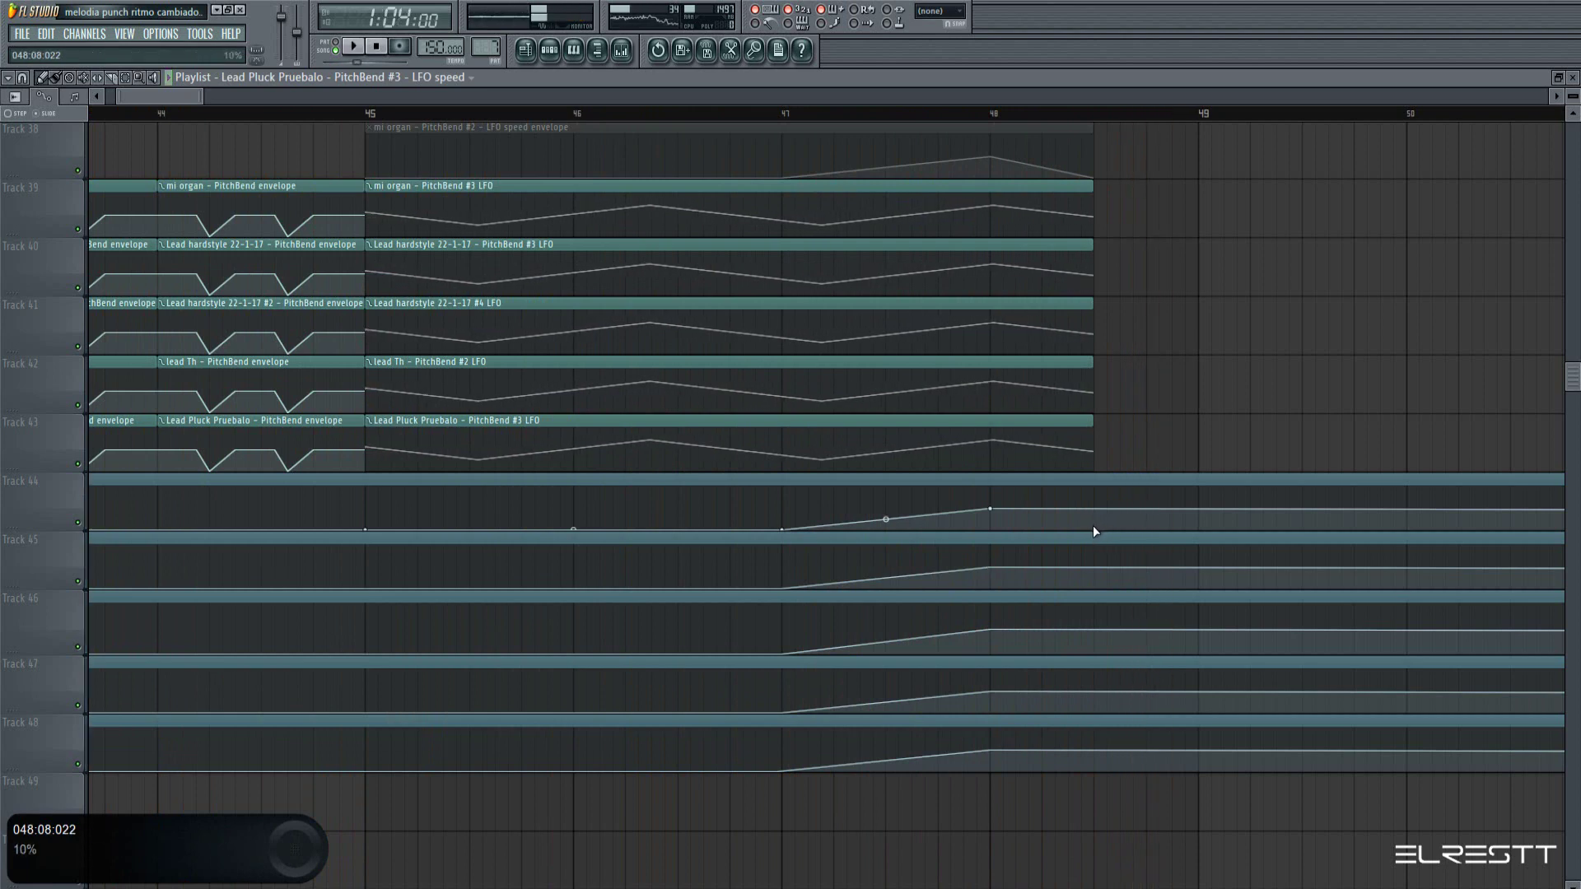
# Add 0% points halfway through bar 48 on all five LFO speed clips, where the PitchBend LFO clips end
pyautogui.click(1094, 530)
pyautogui.click(1095, 588)
pyautogui.click(1094, 654)
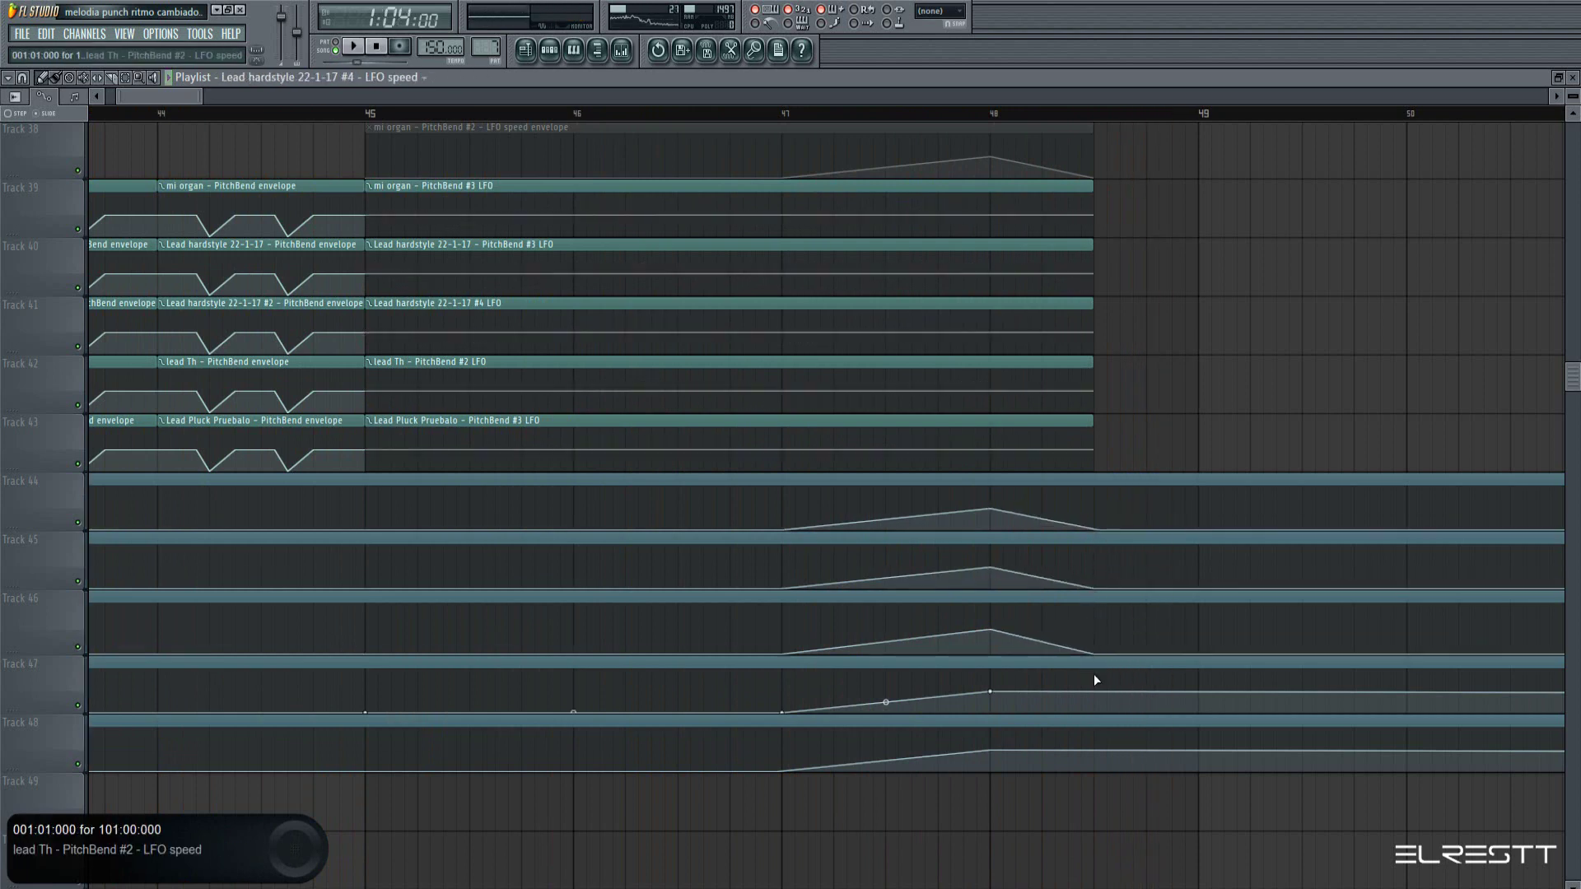
pyautogui.click(1094, 712)
pyautogui.click(1094, 772)
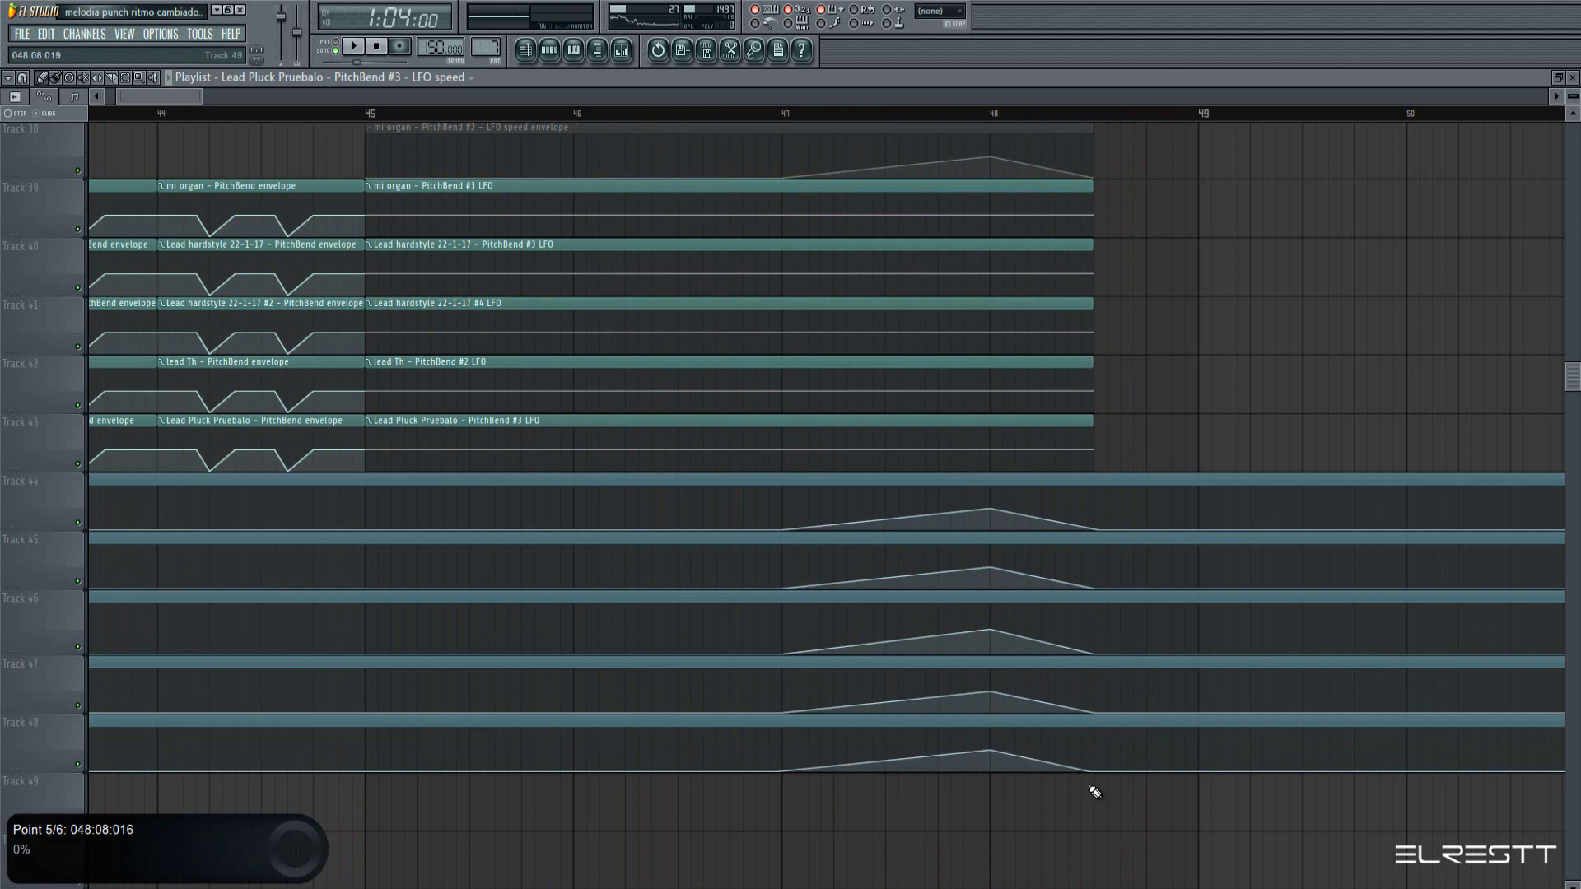
# Copy the bar 48 peak value from the muted mi organ PitchBend #2 LFO speed clip and paste it onto the new clips' peaks
pyautogui.rightClick(993, 752)
pyautogui.click(978, 149)
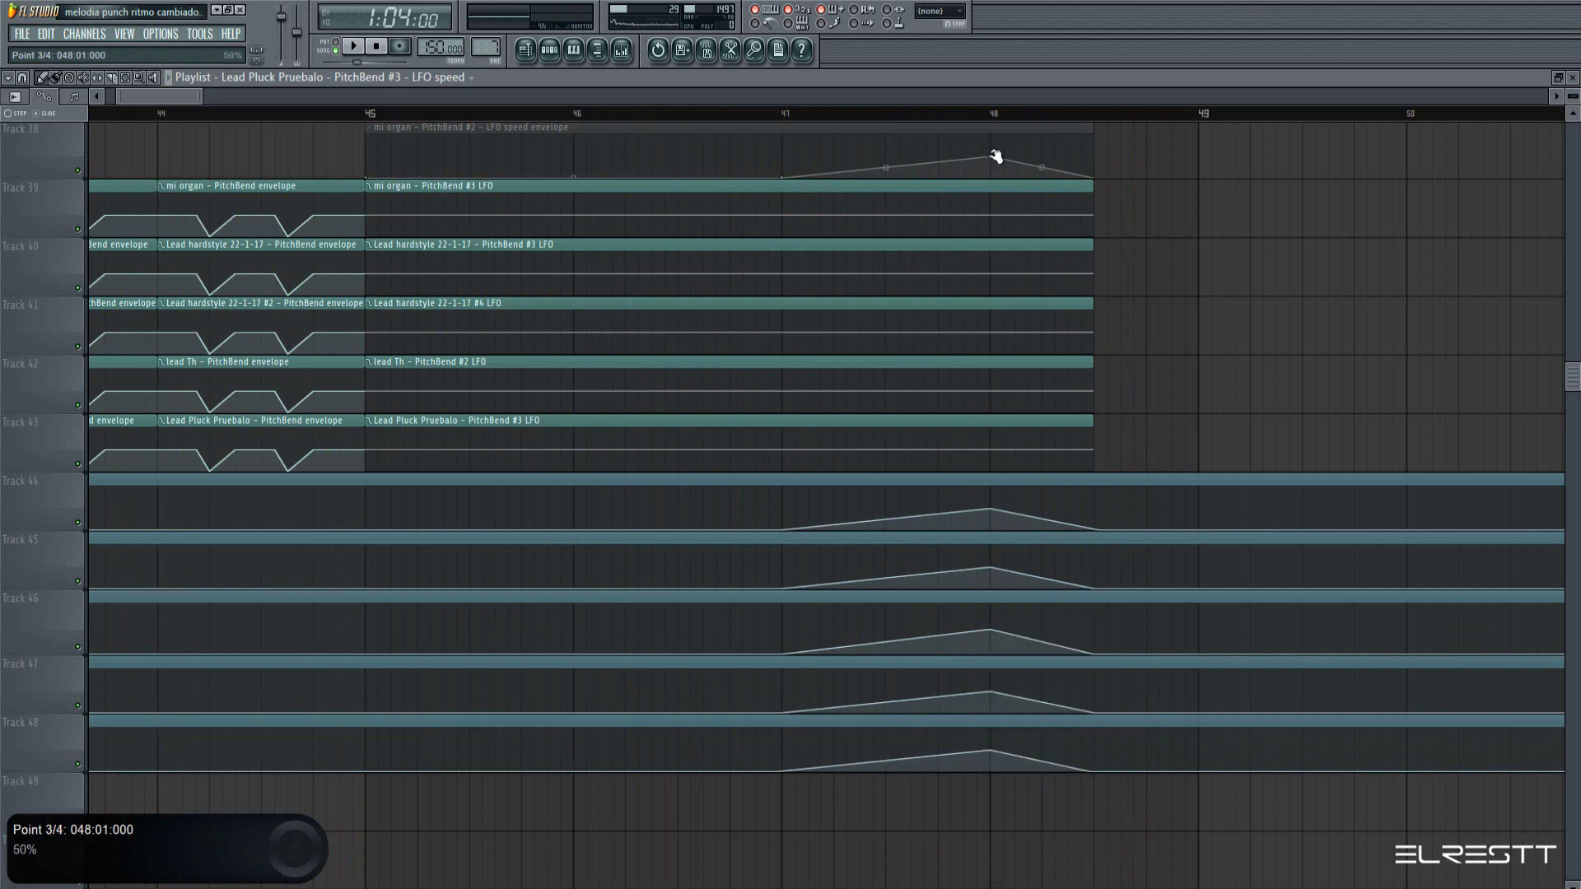
pyautogui.rightClick(991, 156)
pyautogui.click(1024, 391)
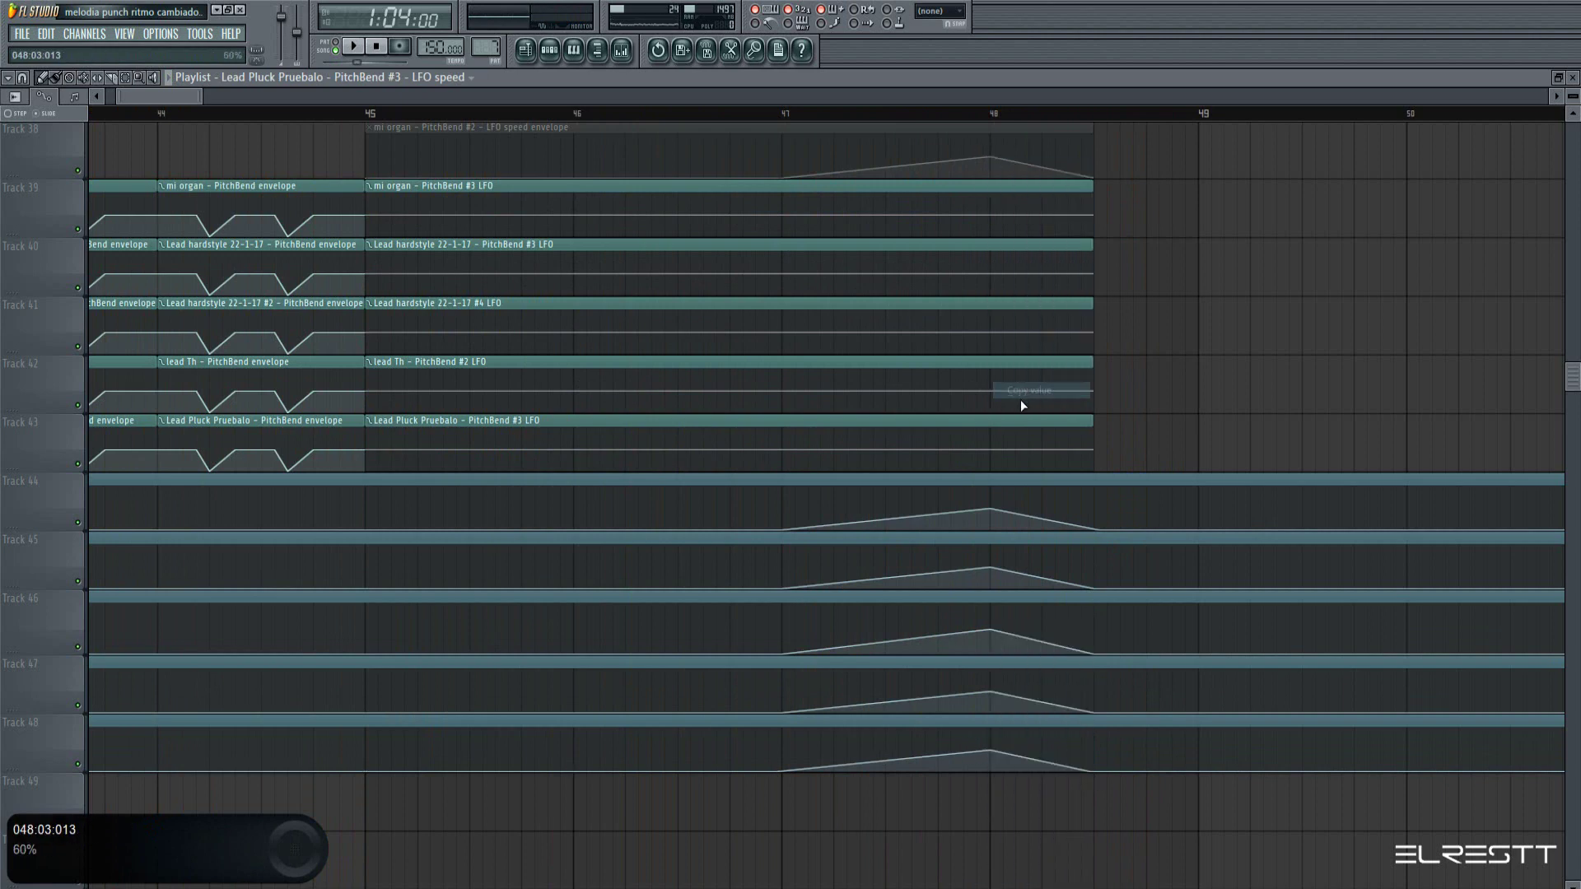
pyautogui.rightClick(993, 509)
pyautogui.click(1018, 527)
pyautogui.rightClick(992, 511)
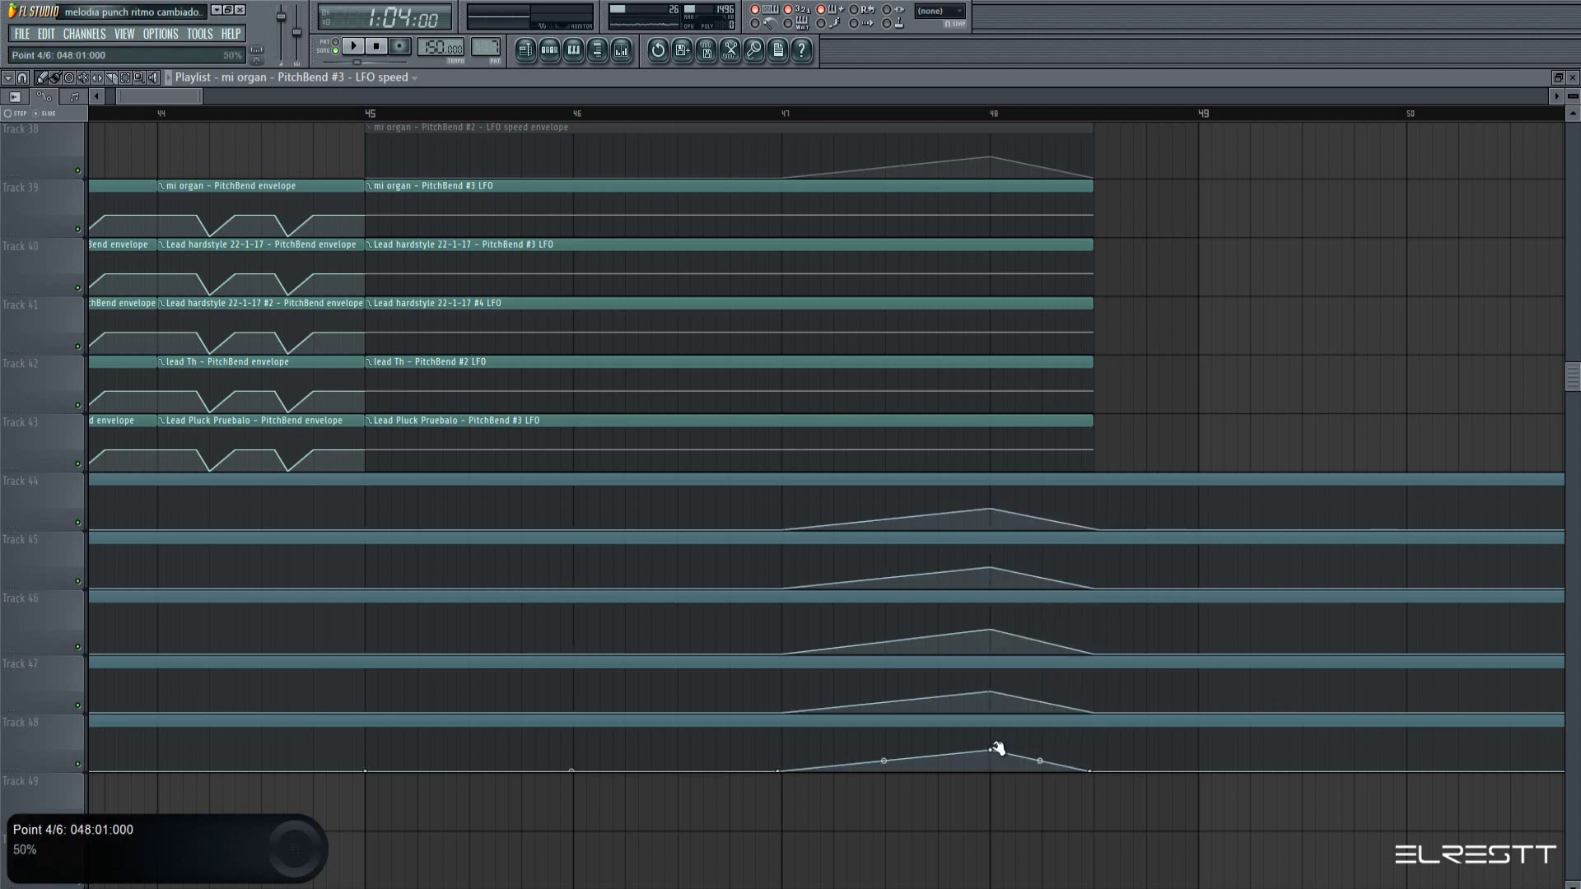
pyautogui.rightClick(994, 749)
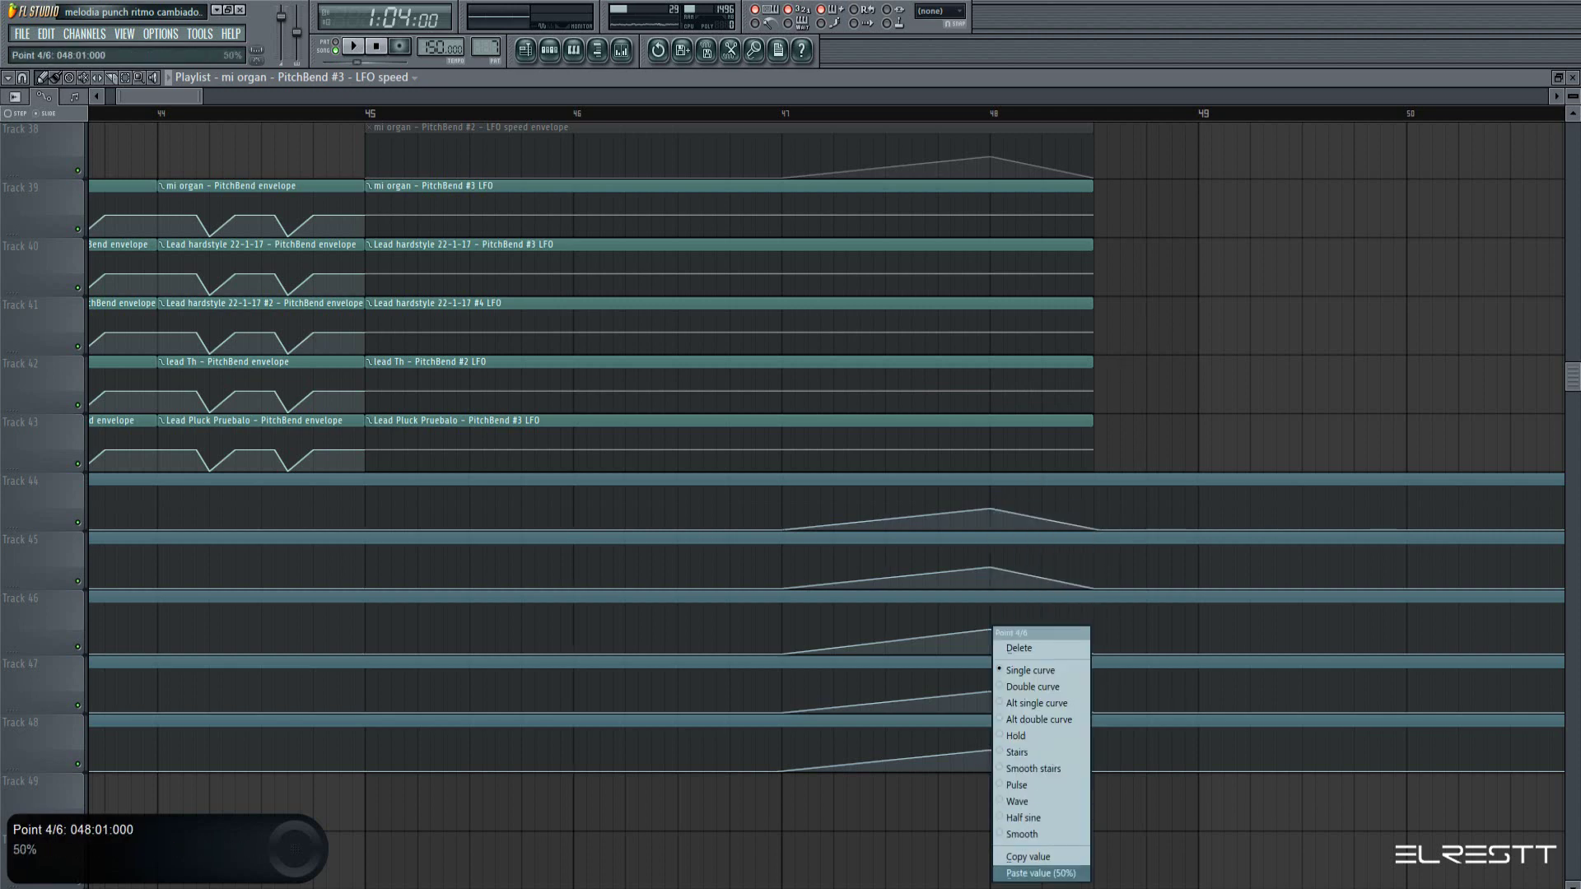
pyautogui.click(1064, 874)
pyautogui.click(1064, 874)
# Delete the parts of the five LFO speed clips that extend past the end of the PitchBend LFO clips
pyautogui.rightClick(1100, 854)
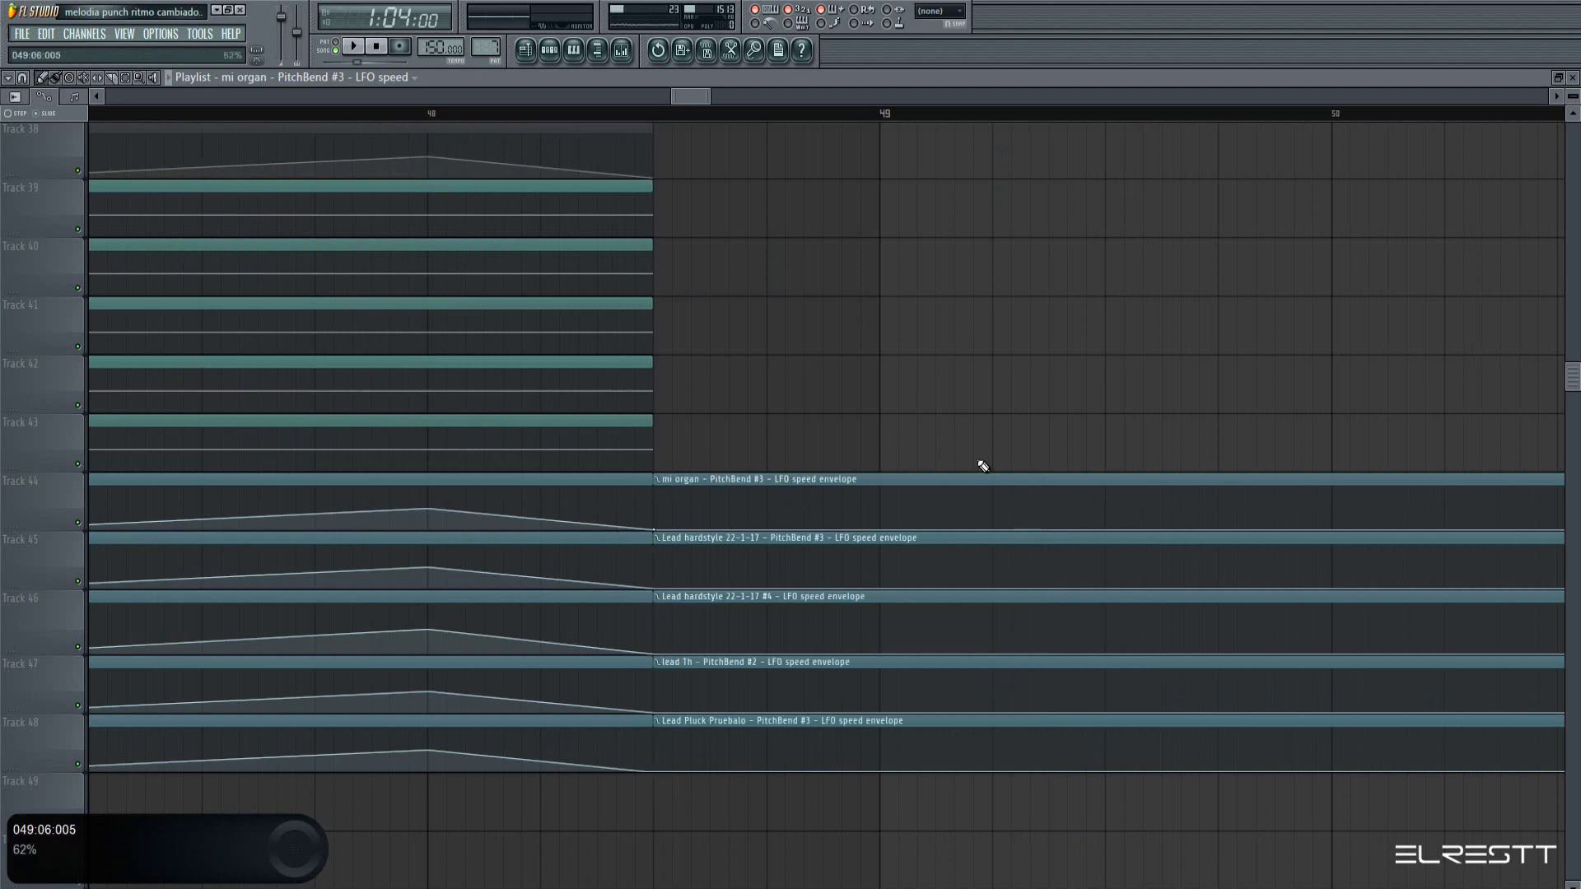
pyautogui.rightClick(972, 481)
pyautogui.scroll(-5, 755, 123)
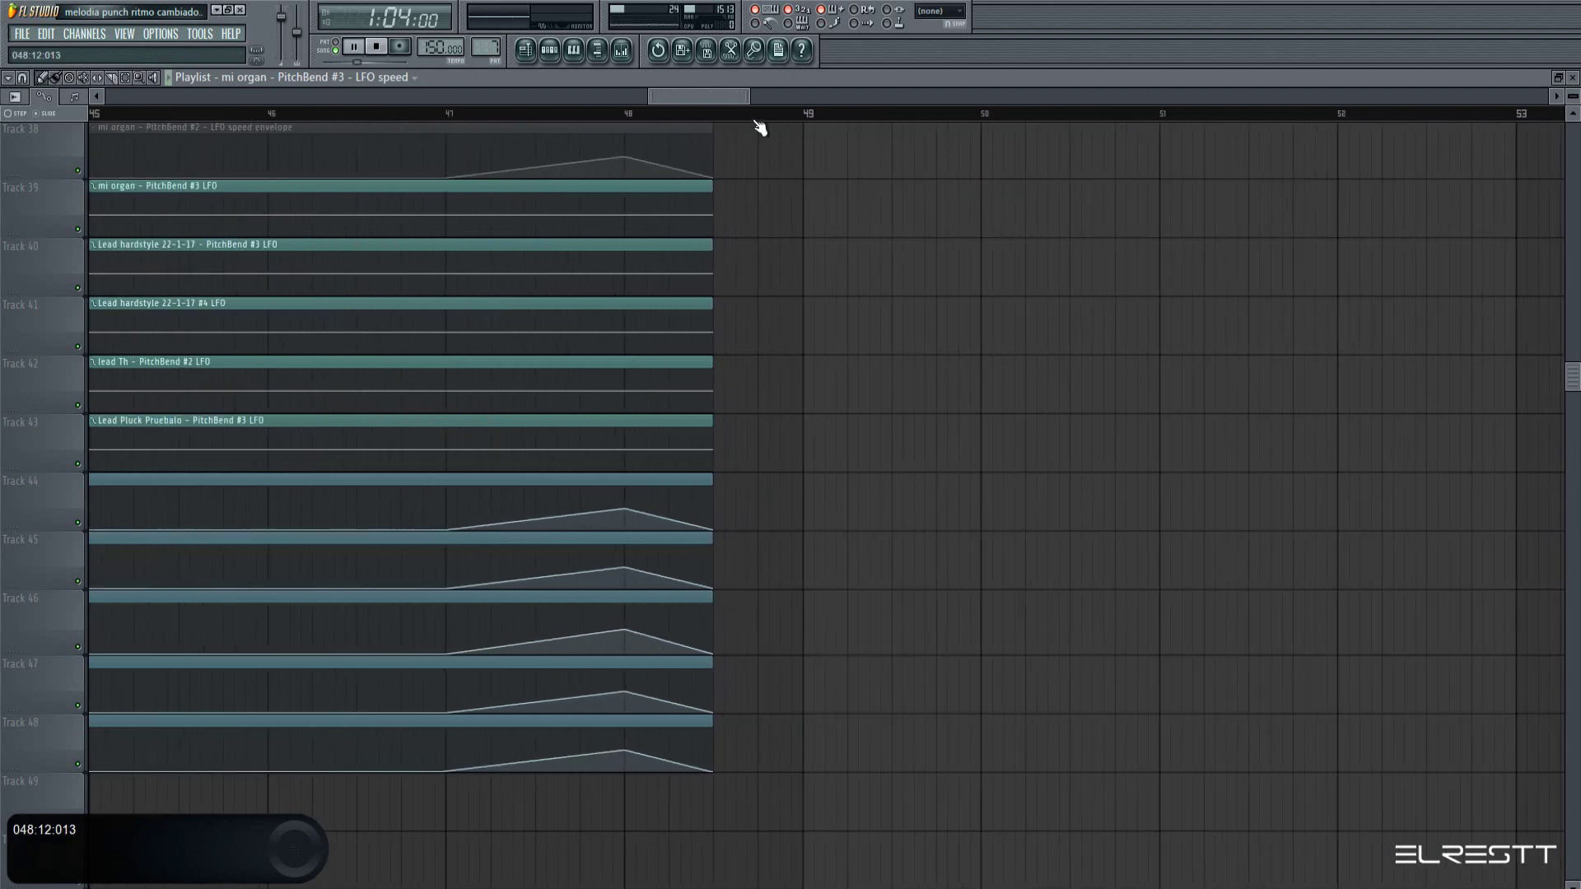
# Play the song from bar 41 through bar 48 to audition the pitch dips and LFO speed automation
pyautogui.press('space')
pyautogui.moveTo(751, 96); pyautogui.dragTo(743, 98)
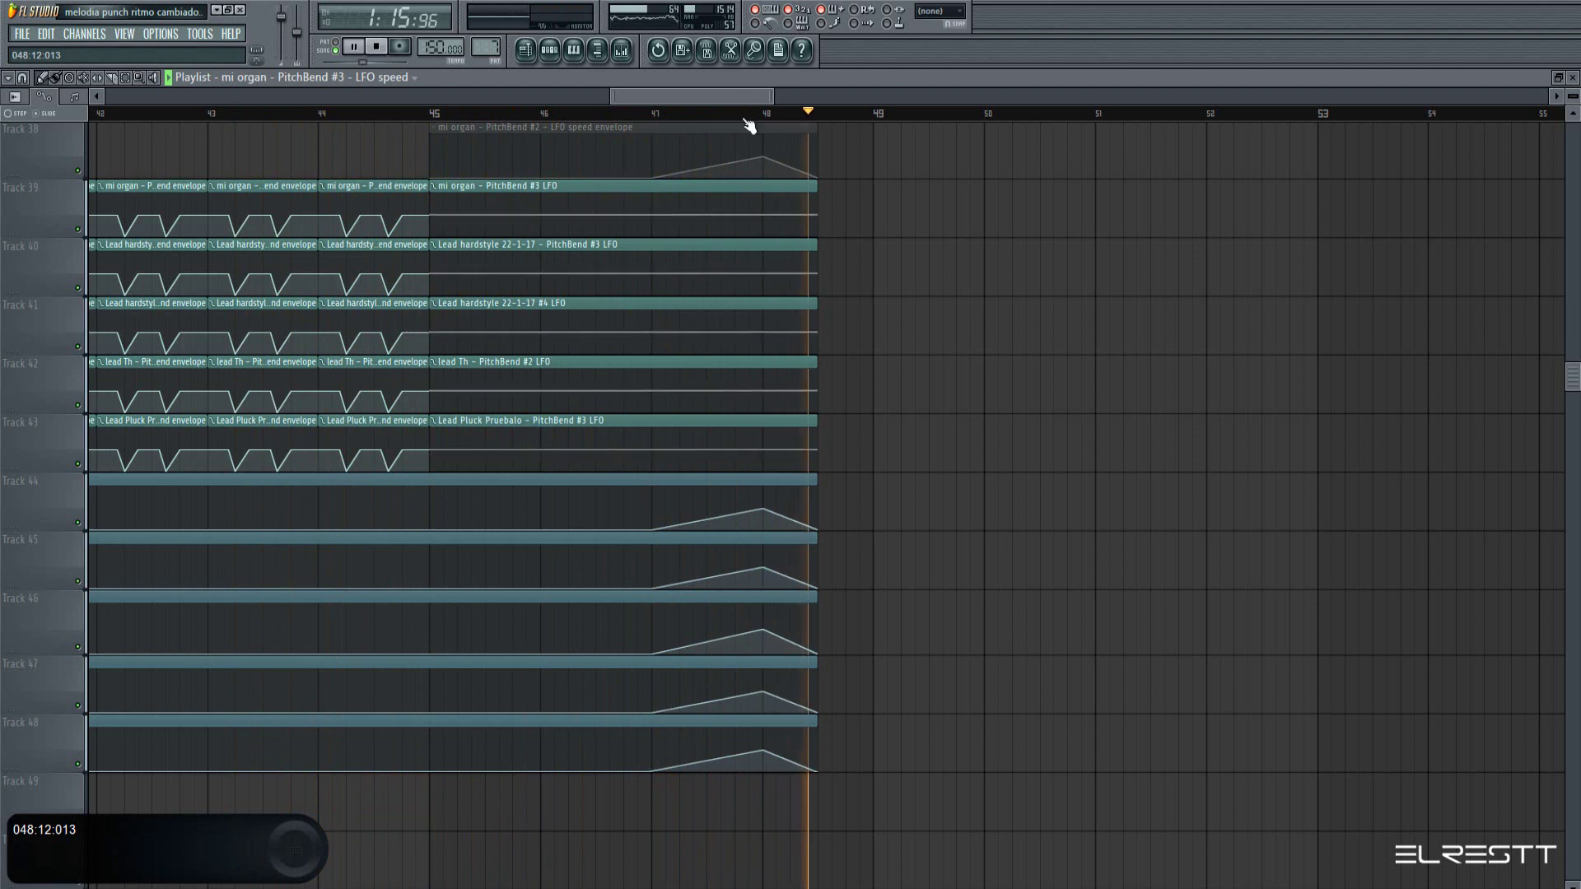
pyautogui.scroll(-1, 771, 115)
pyautogui.scroll(-2, 773, 111)
pyautogui.press('space')
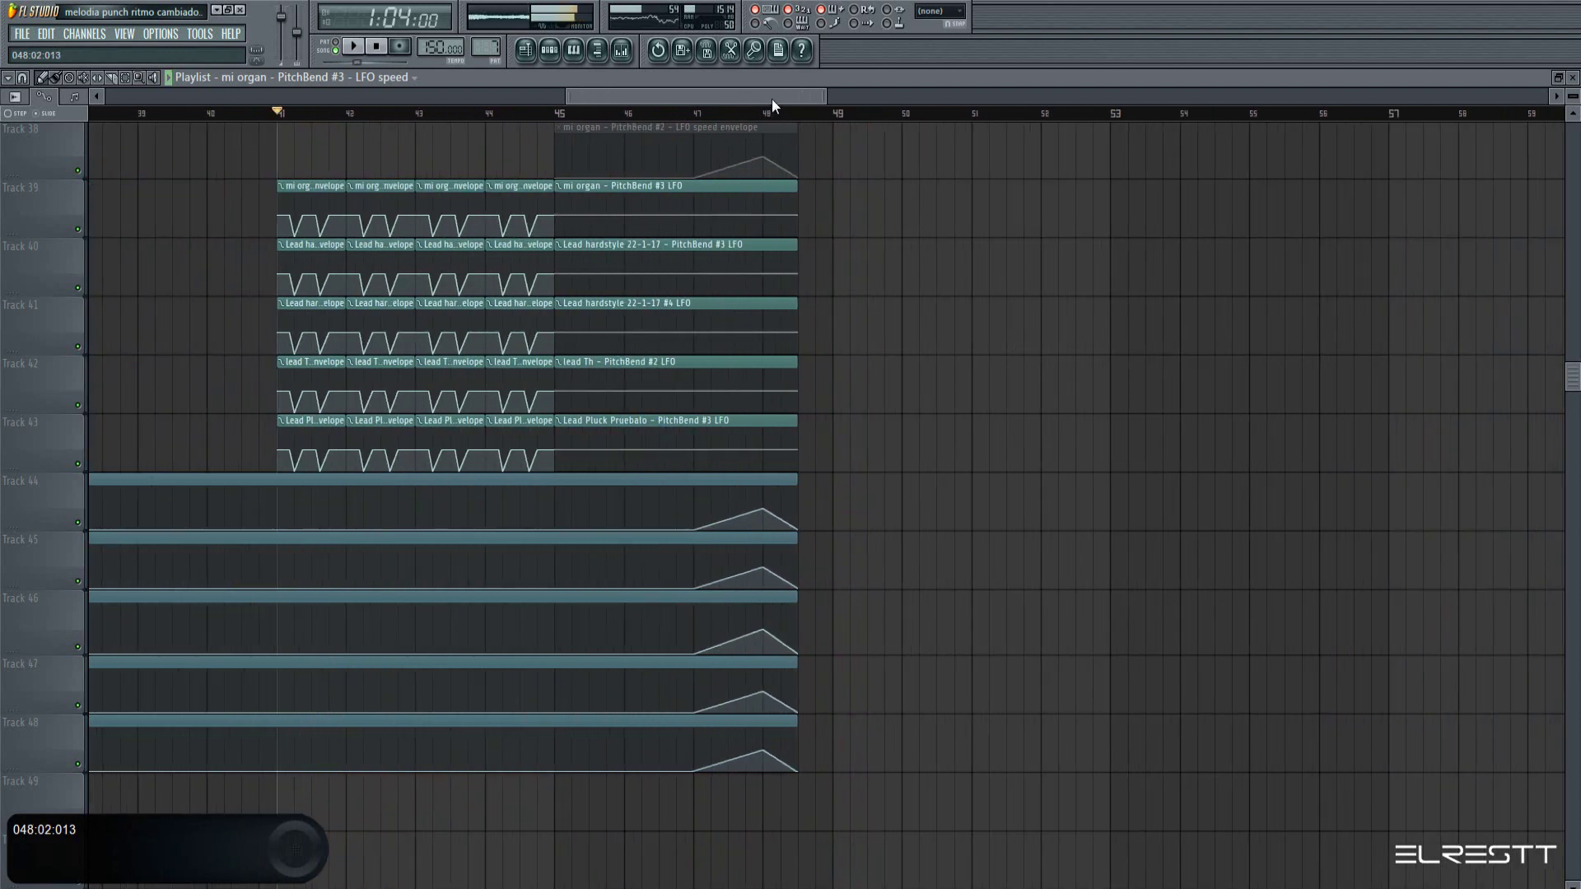
# Copy the five bar 41 PitchBend clips on tracks 39 to 43 and paste them starting one beat before bar 49
pyautogui.scroll(4, 876, 424)
pyautogui.scroll(1, 877, 424)
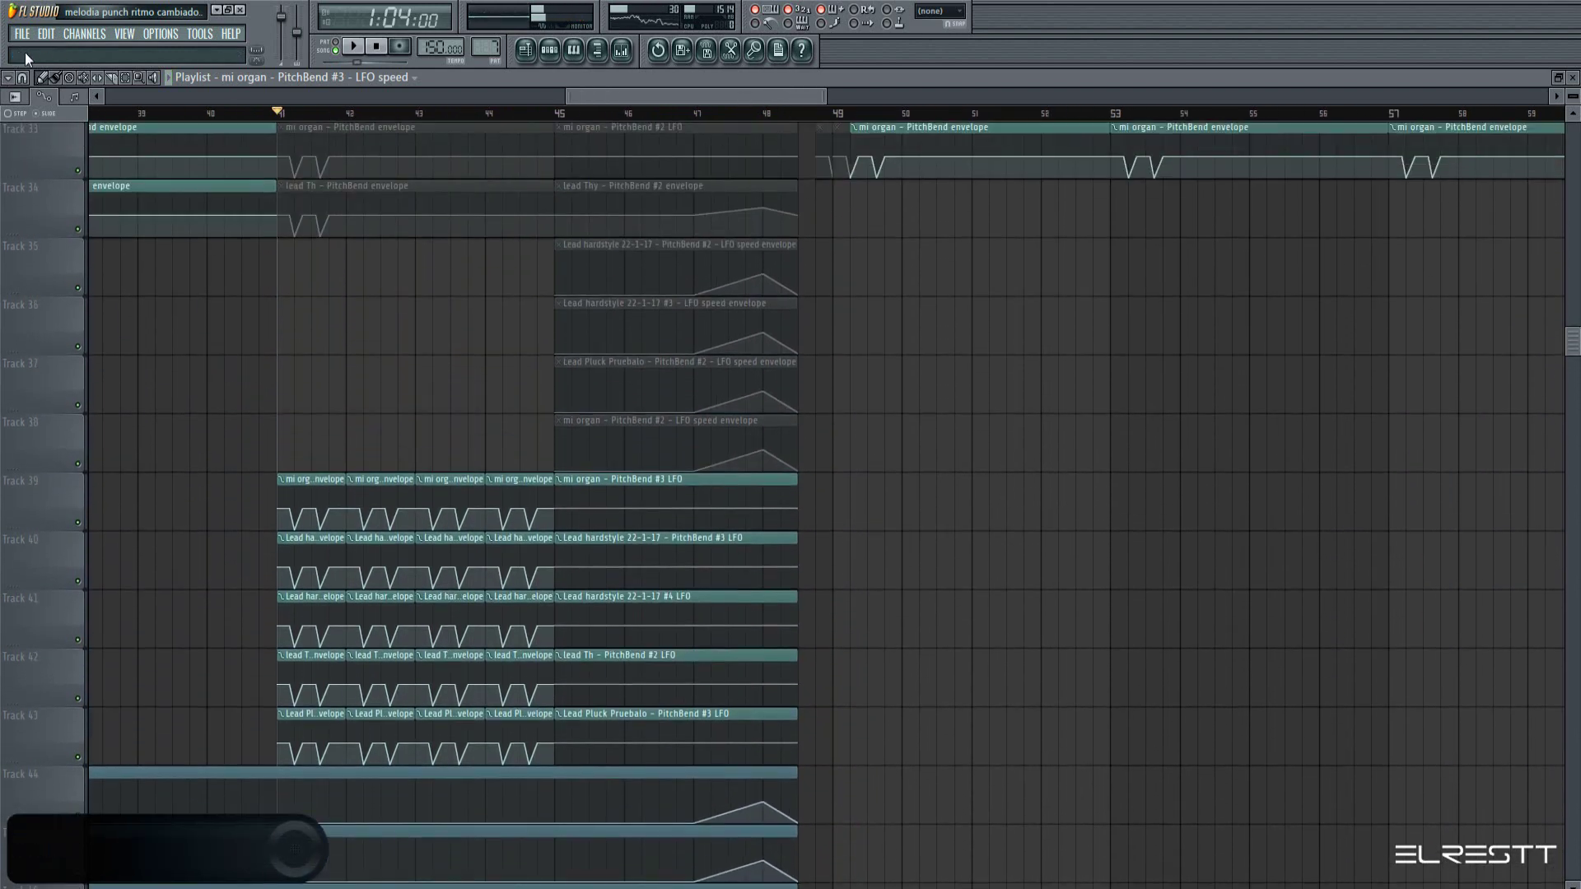
pyautogui.moveTo(302, 745); pyautogui.dragTo(300, 744)
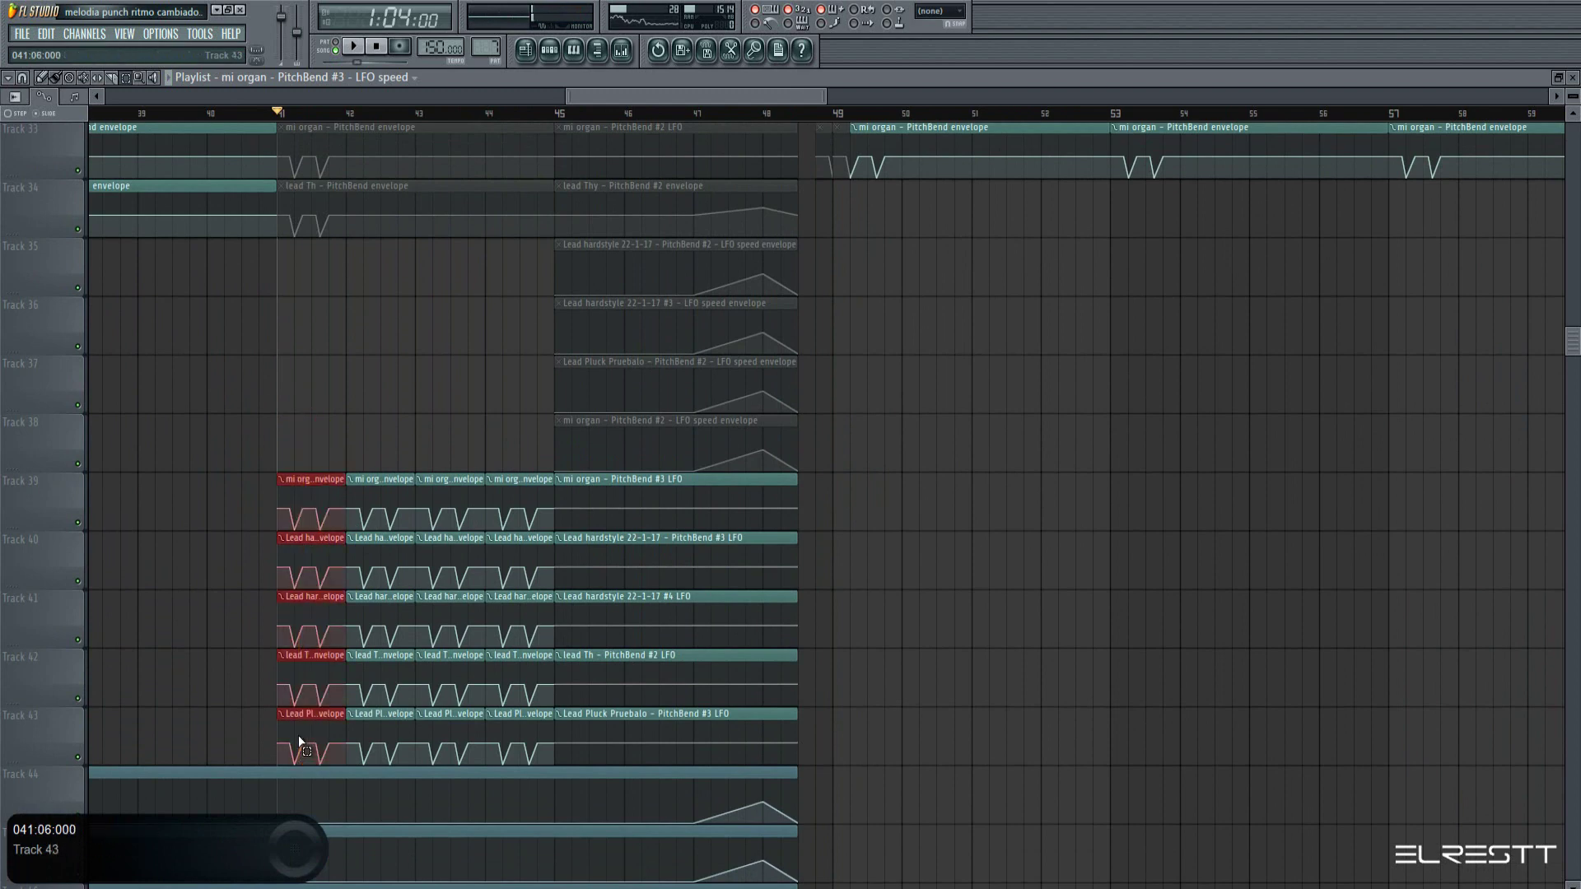
pyautogui.hotkey('ctrl', 'c')
pyautogui.scroll(5, 839, 113)
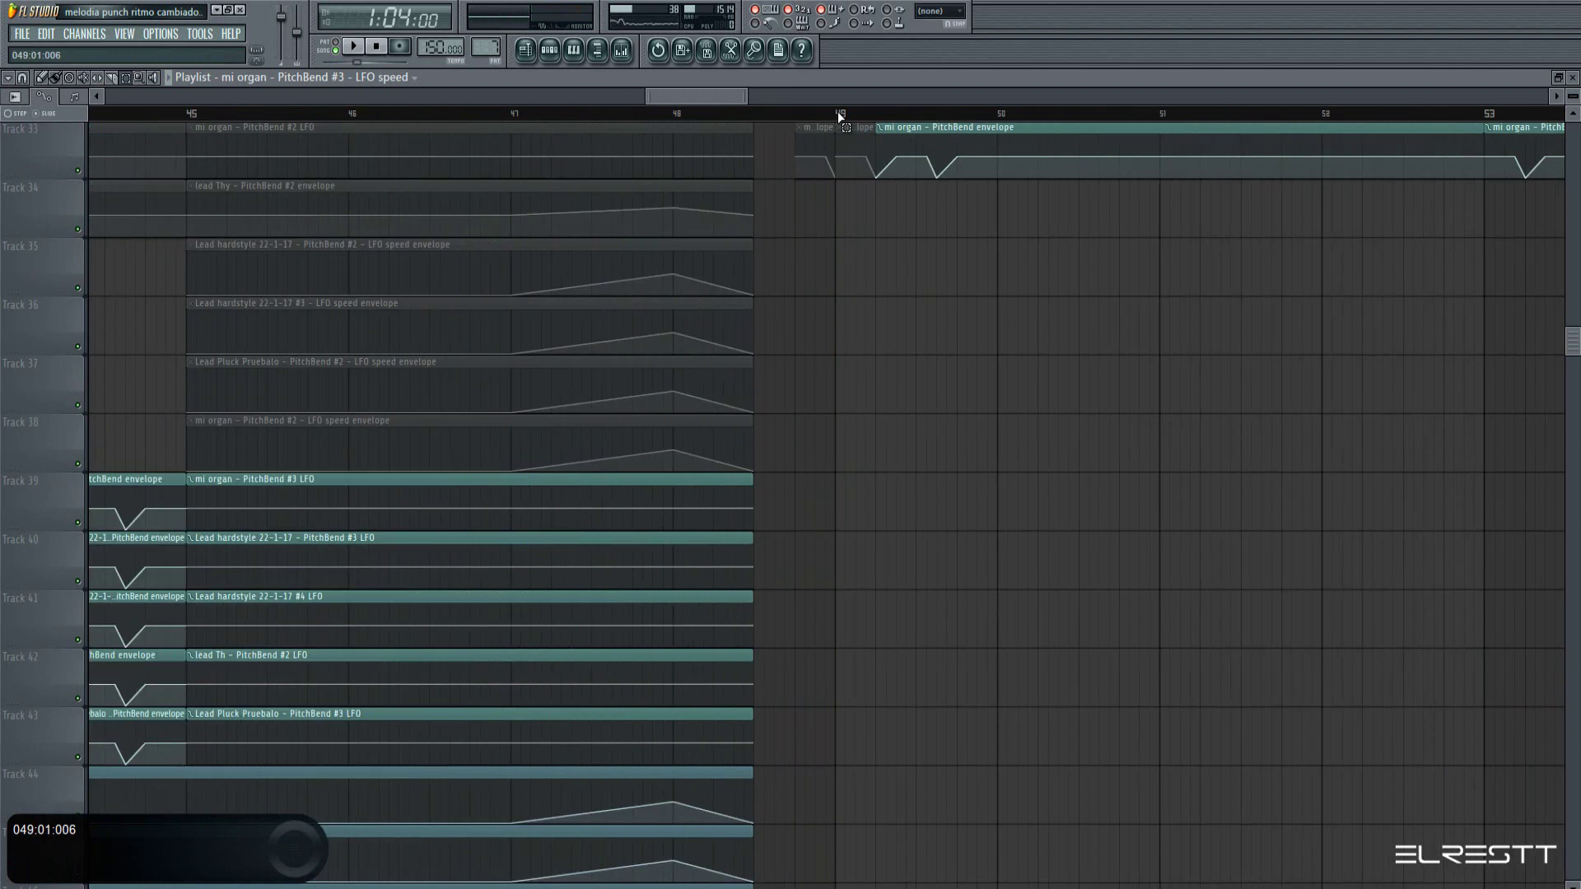
pyautogui.hotkey('ctrl', 'v')
pyautogui.click(44, 78)
pyautogui.moveTo(947, 502); pyautogui.dragTo(736, 502)
# Slice the five pasted PitchBend clips at bar 49 and delete everything after the cut
pyautogui.click(112, 78)
pyautogui.moveTo(824, 437); pyautogui.dragTo(824, 774)
pyautogui.click(42, 77)
pyautogui.rightClick(873, 613)
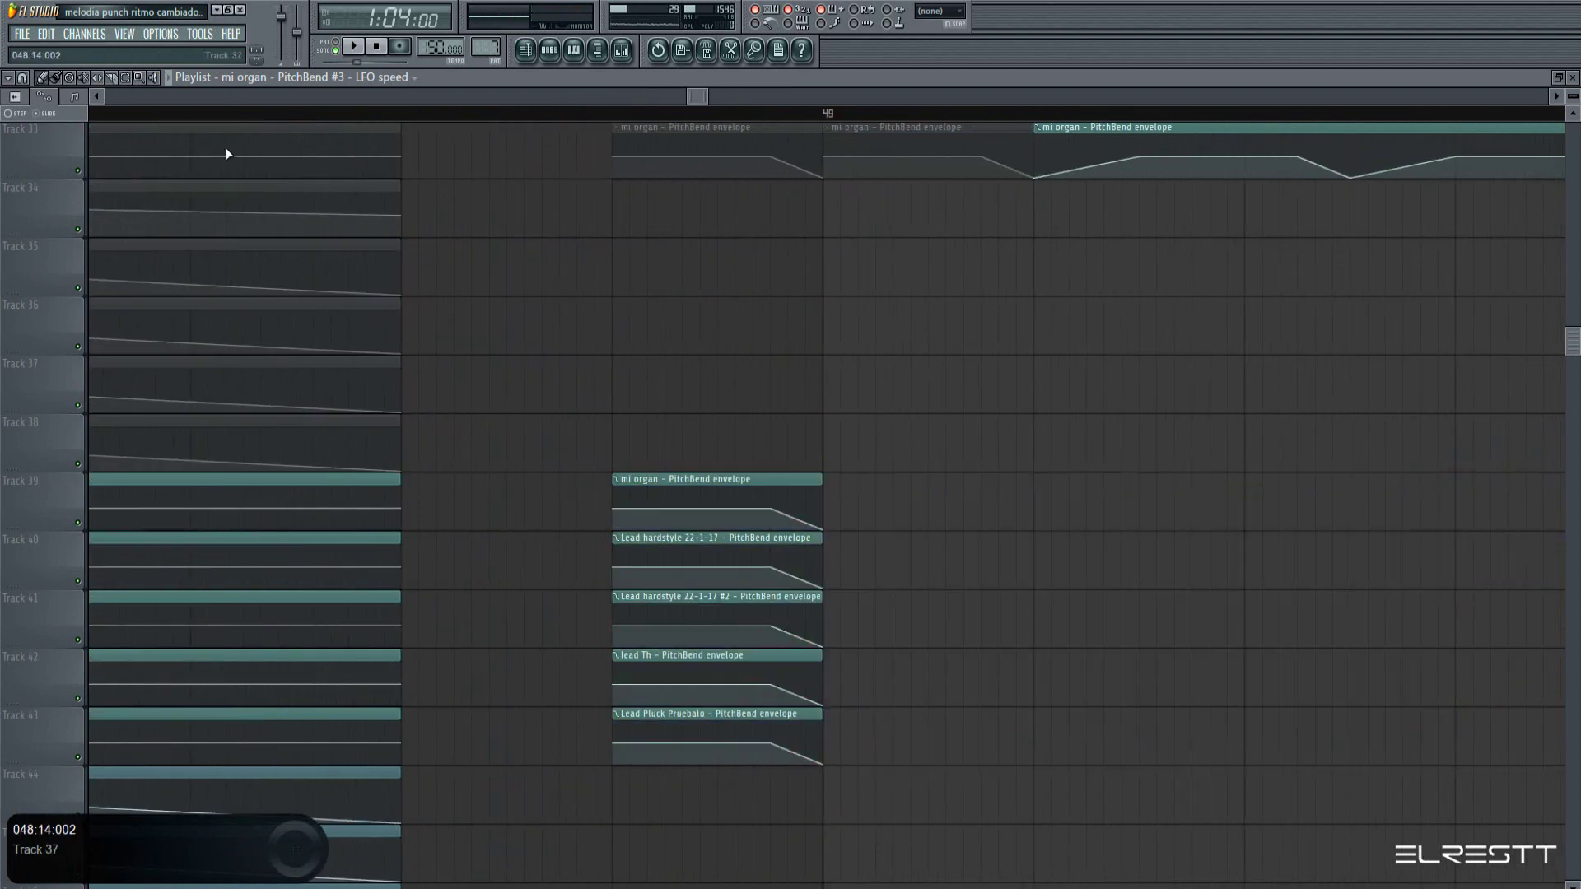
# Select the five one-beat PitchBend clips before bar 49 and duplicate them onto the first beat of bar 49
pyautogui.click(126, 78)
pyautogui.moveTo(651, 449); pyautogui.dragTo(656, 784)
pyautogui.hotkey('ctrl', 'b')
# Play the new dips around bar 49, and audition the whole pitch-bend section from just before bar 41
pyautogui.click(524, 115)
pyautogui.press('space')
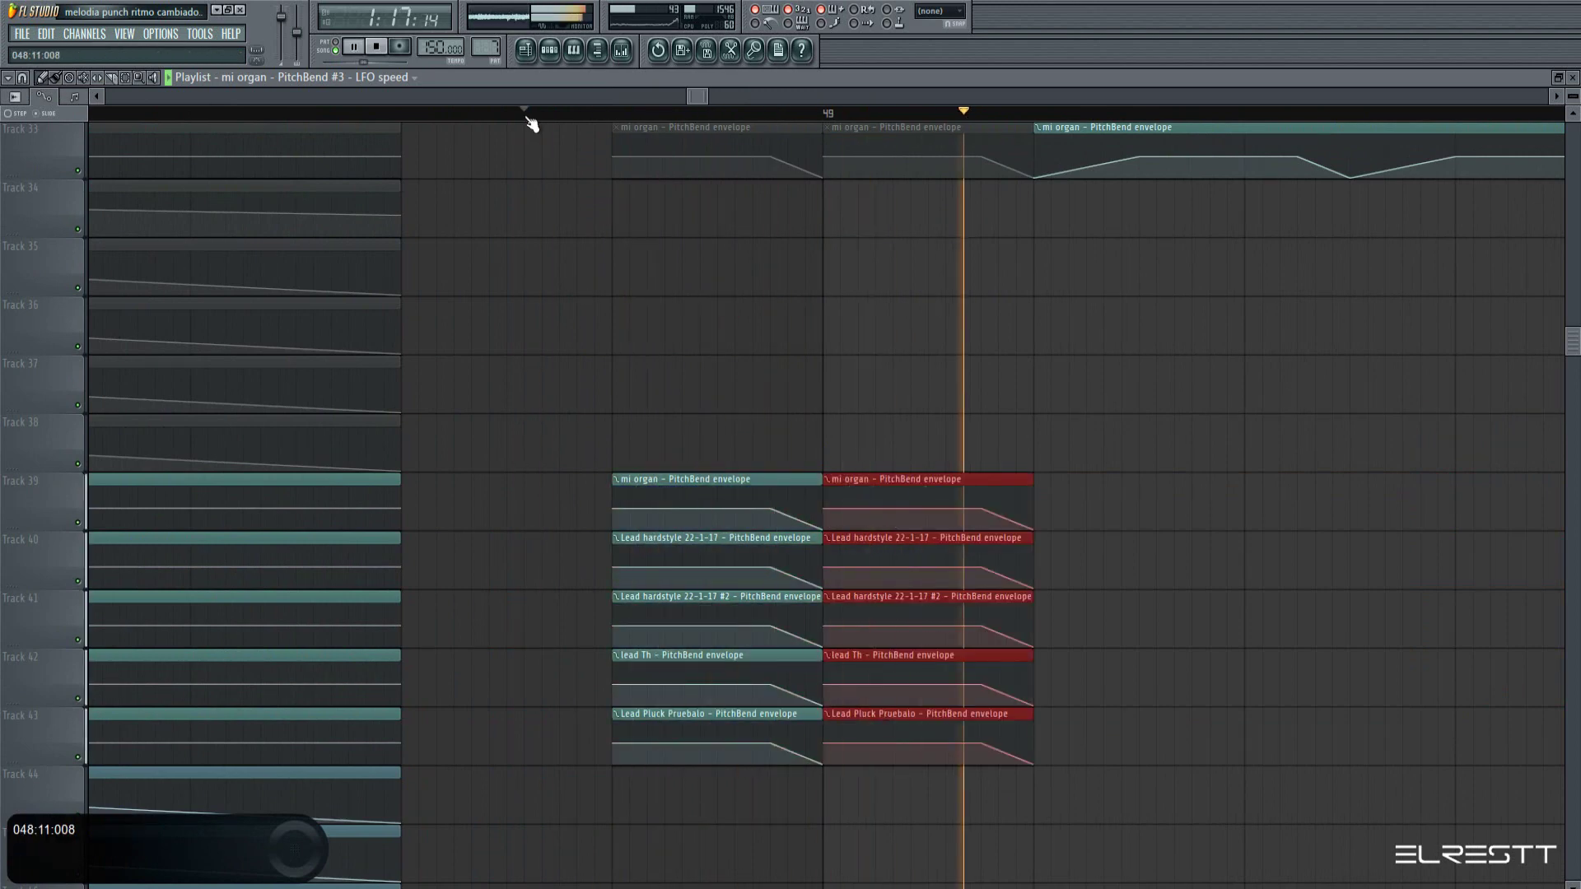
pyautogui.press('space')
pyautogui.scroll(-5, 560, 113)
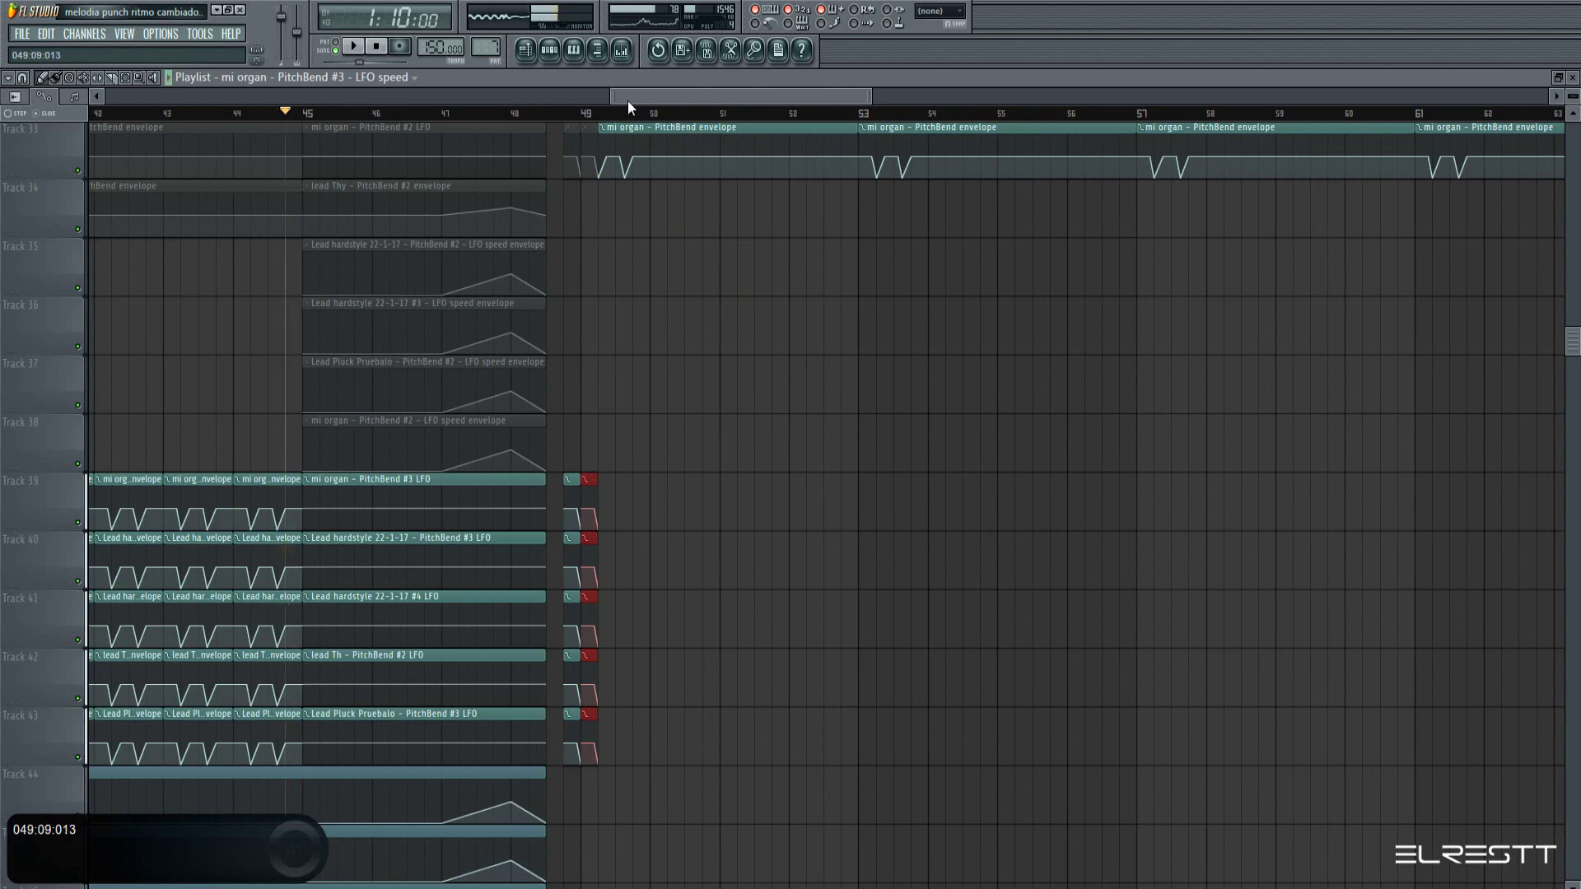
pyautogui.moveTo(627, 100); pyautogui.dragTo(594, 100)
pyautogui.press('space')
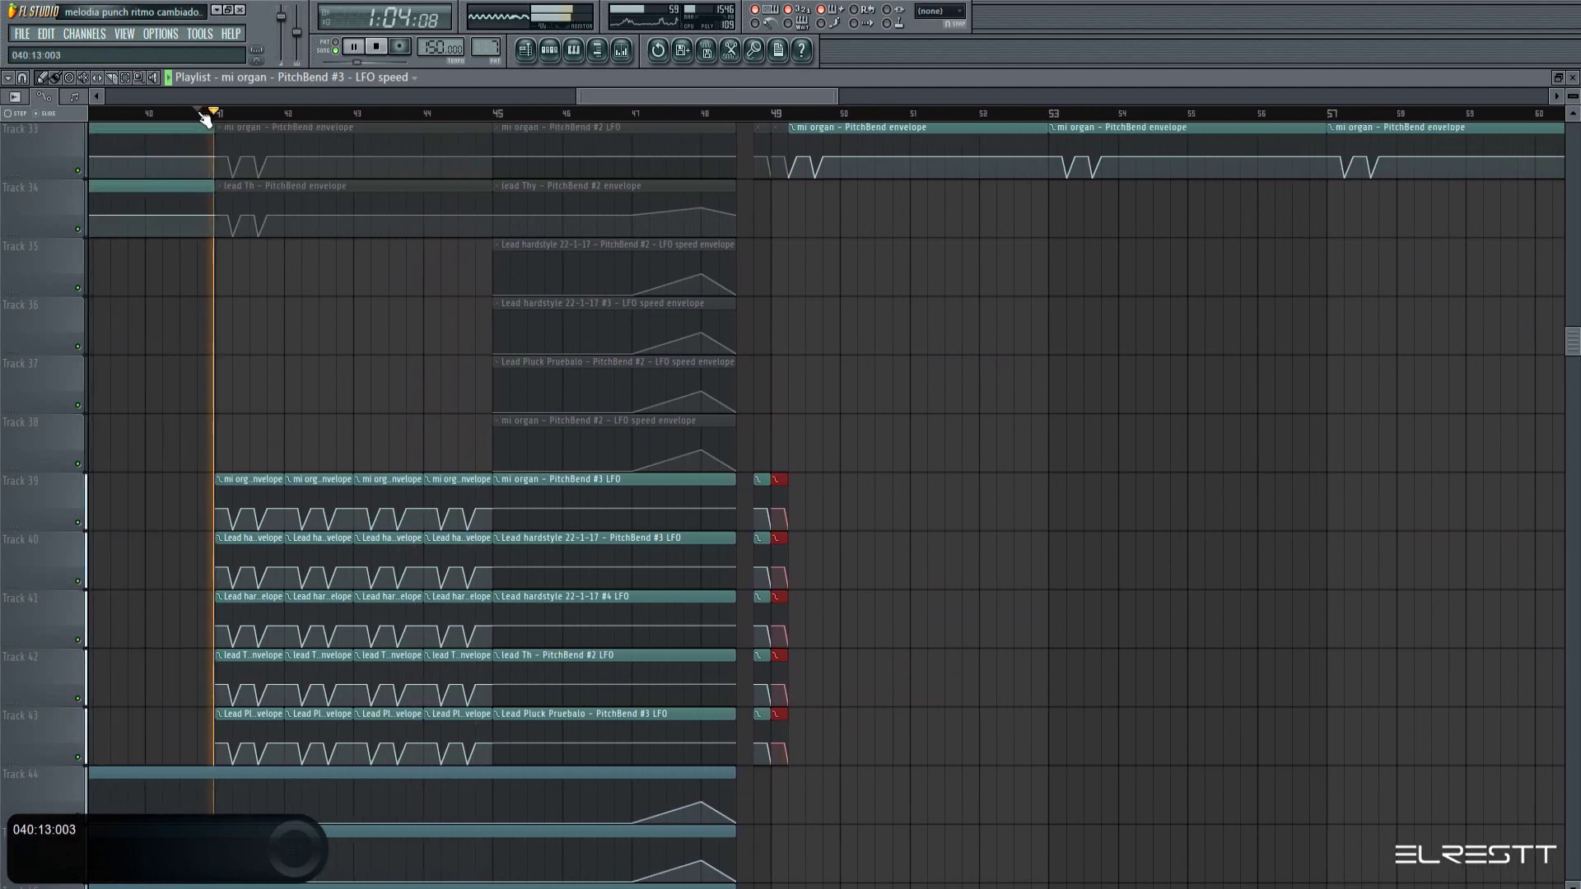
pyautogui.moveTo(657, 96); pyautogui.dragTo(663, 97)
pyautogui.scroll(-3, 946, 371)
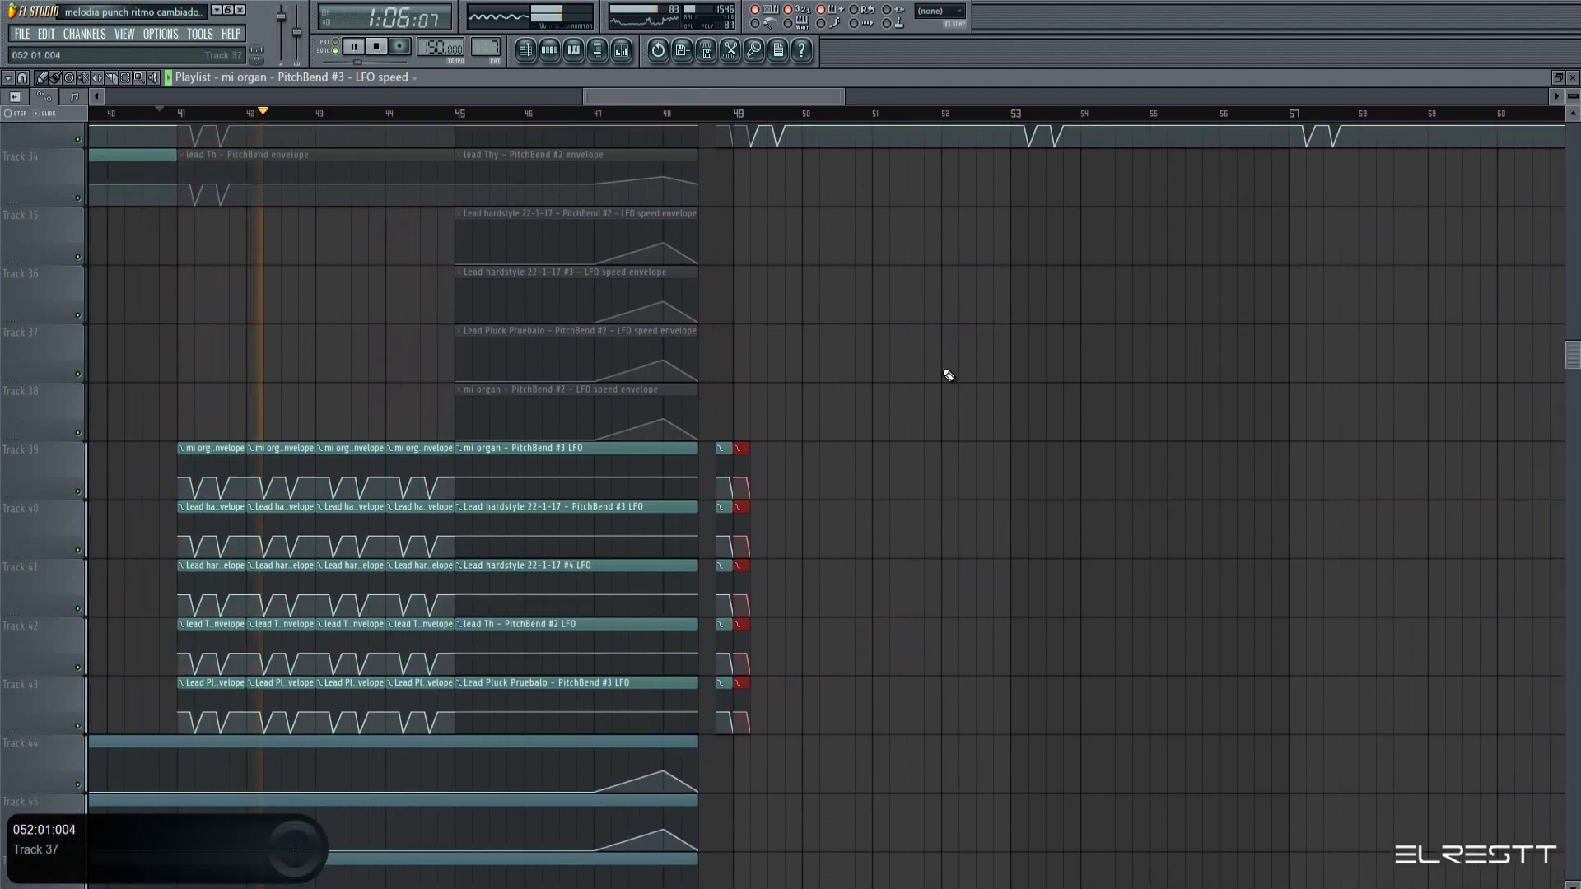
# Check the LFO channel settings of the mi organ PitchBend clip at bar 45, stop playback and return to the playlist
pyautogui.doubleClick(596, 307)
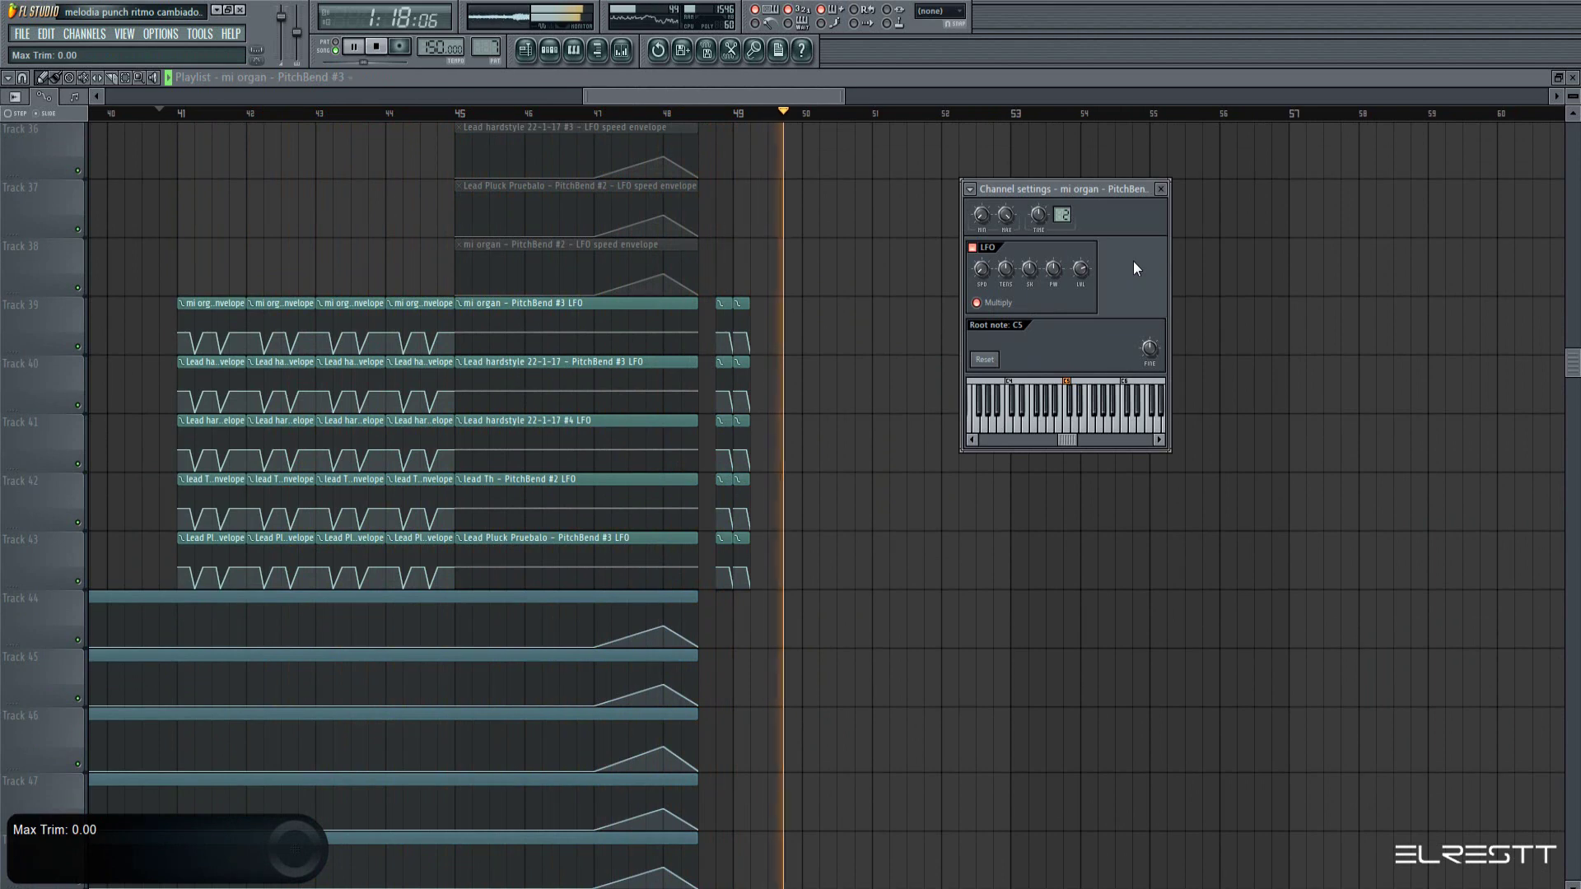
pyautogui.press('space')
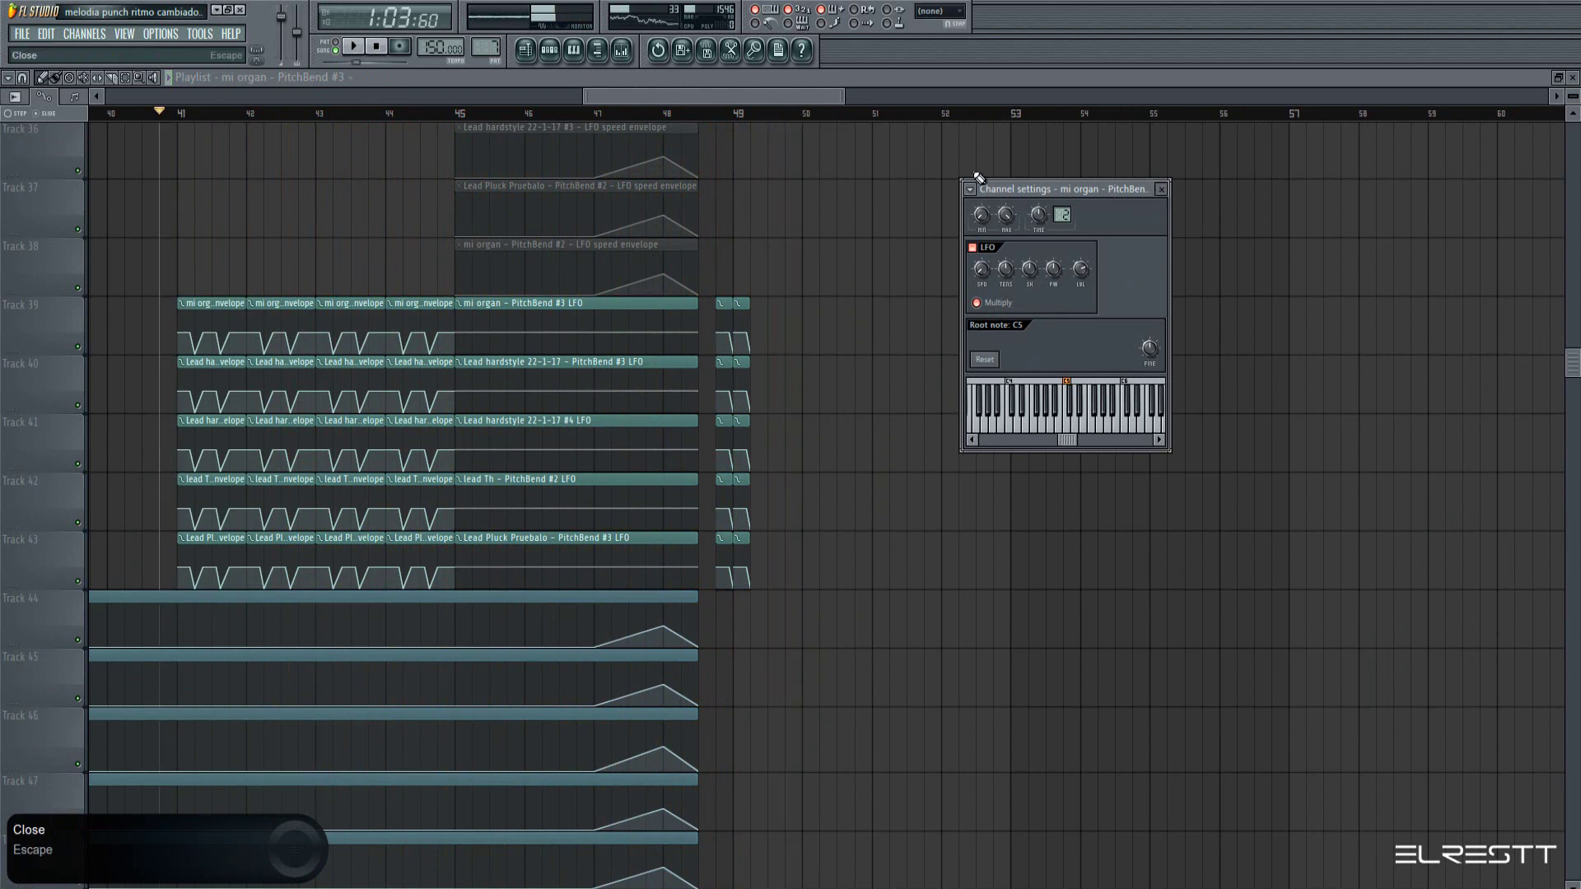
pyautogui.click(1161, 190)
pyautogui.click(620, 51)
pyautogui.press('F9')
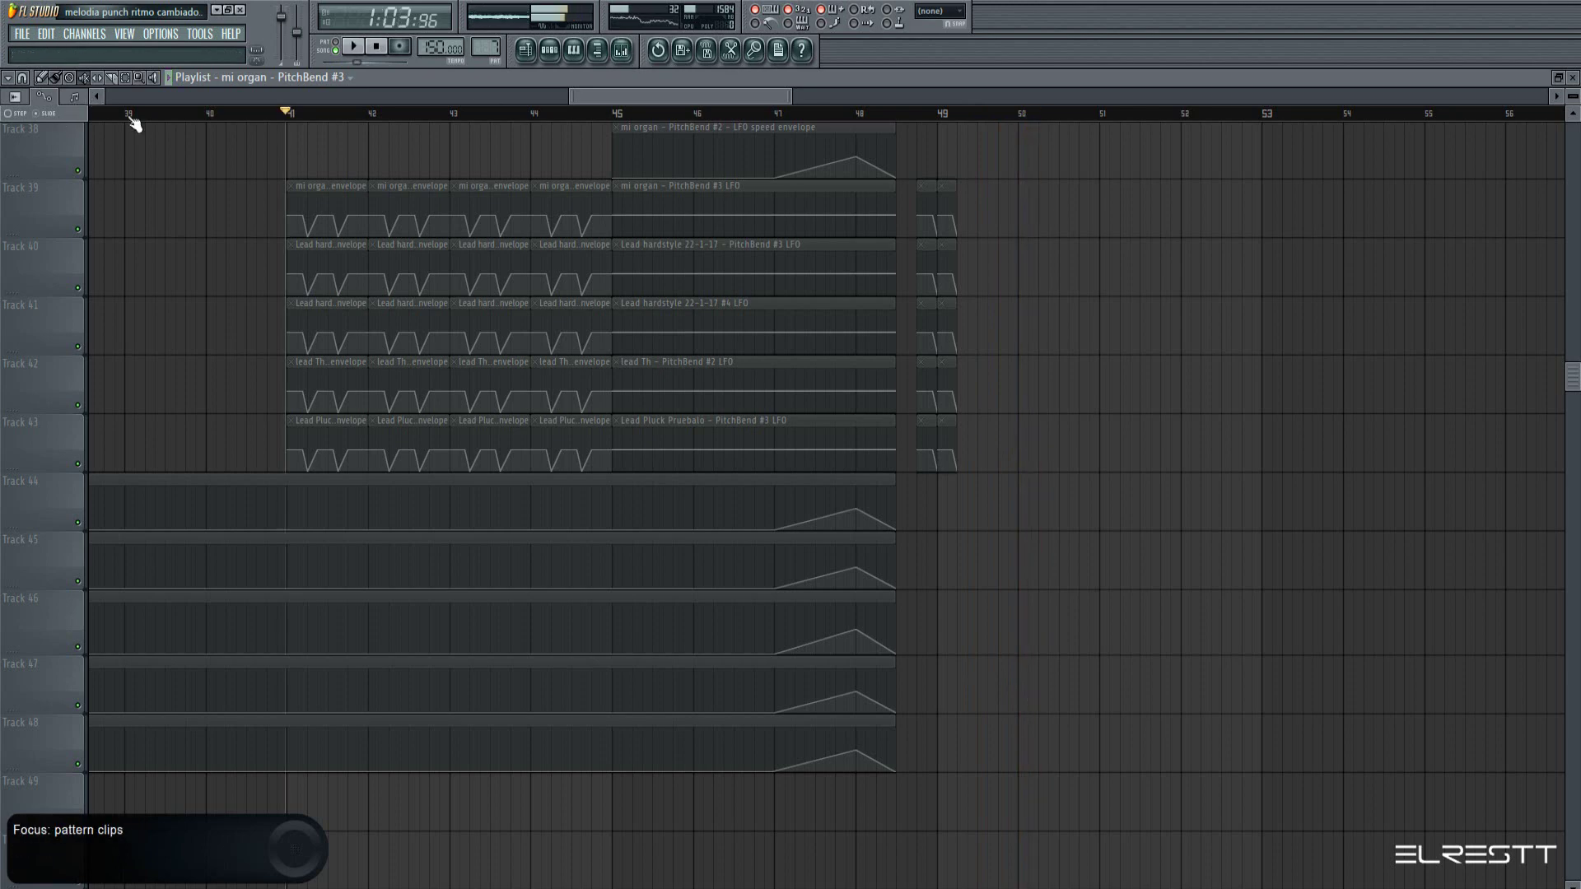
# Unmute all PitchBend and LFO speed automation clips on tracks 39 to 48
pyautogui.moveTo(279, 216); pyautogui.dragTo(1121, 251)
pyautogui.moveTo(826, 233); pyautogui.dragTo(766, 314)
pyautogui.moveTo(508, 416); pyautogui.dragTo(758, 825)
pyautogui.scroll(-3, 289, 123)
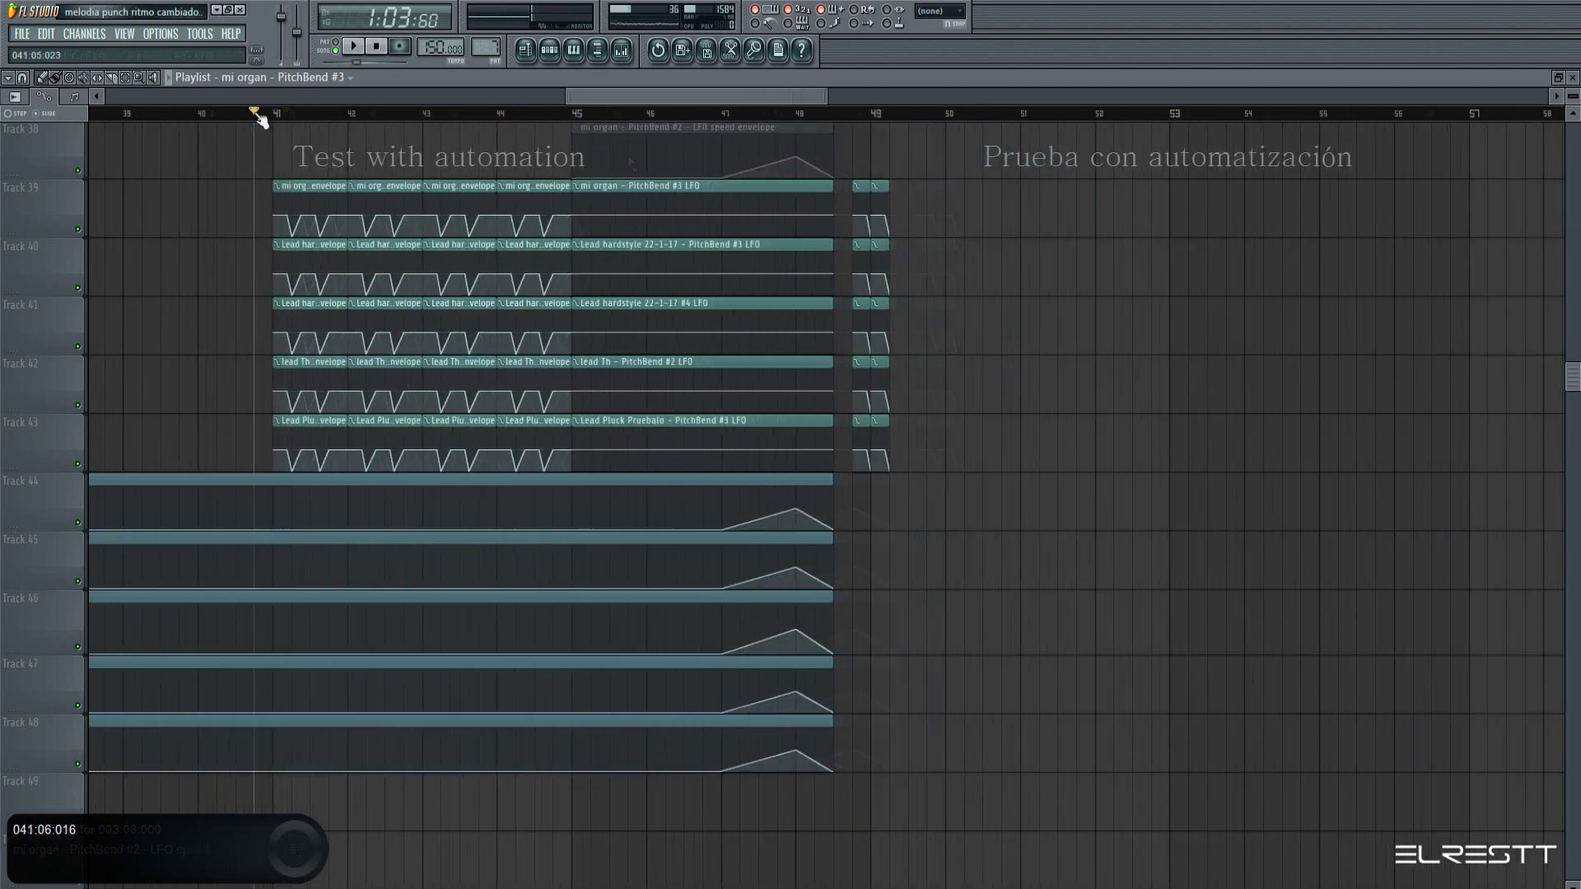
# Audition the section with automation from just before bar 41 while looking through the automation tracks in the playlist
pyautogui.click(257, 114)
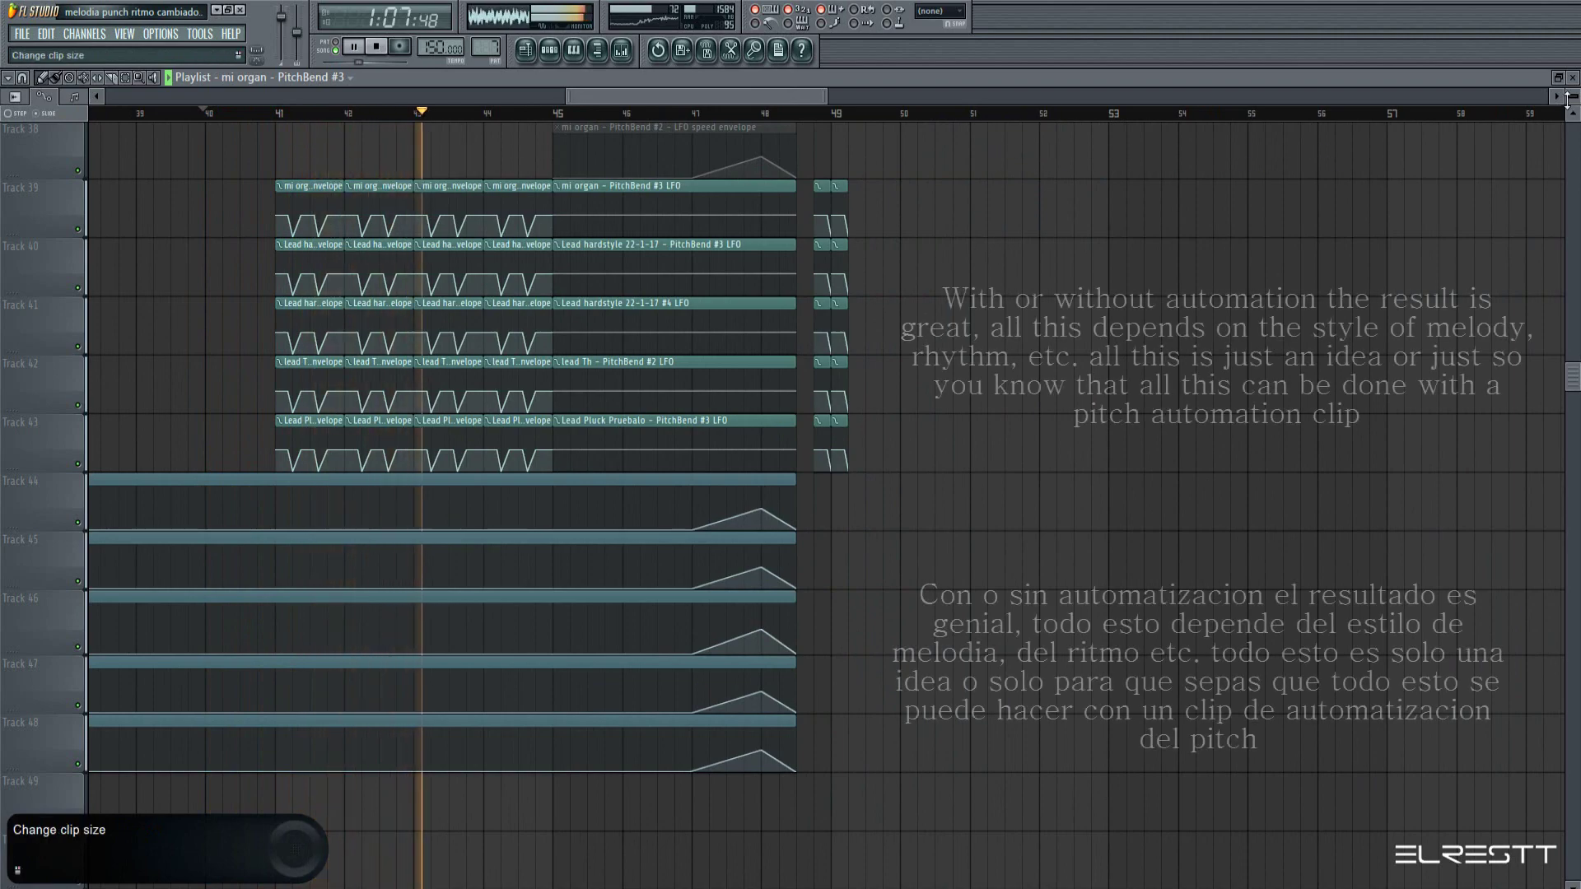
pyautogui.scroll(-3, 1098, 366)
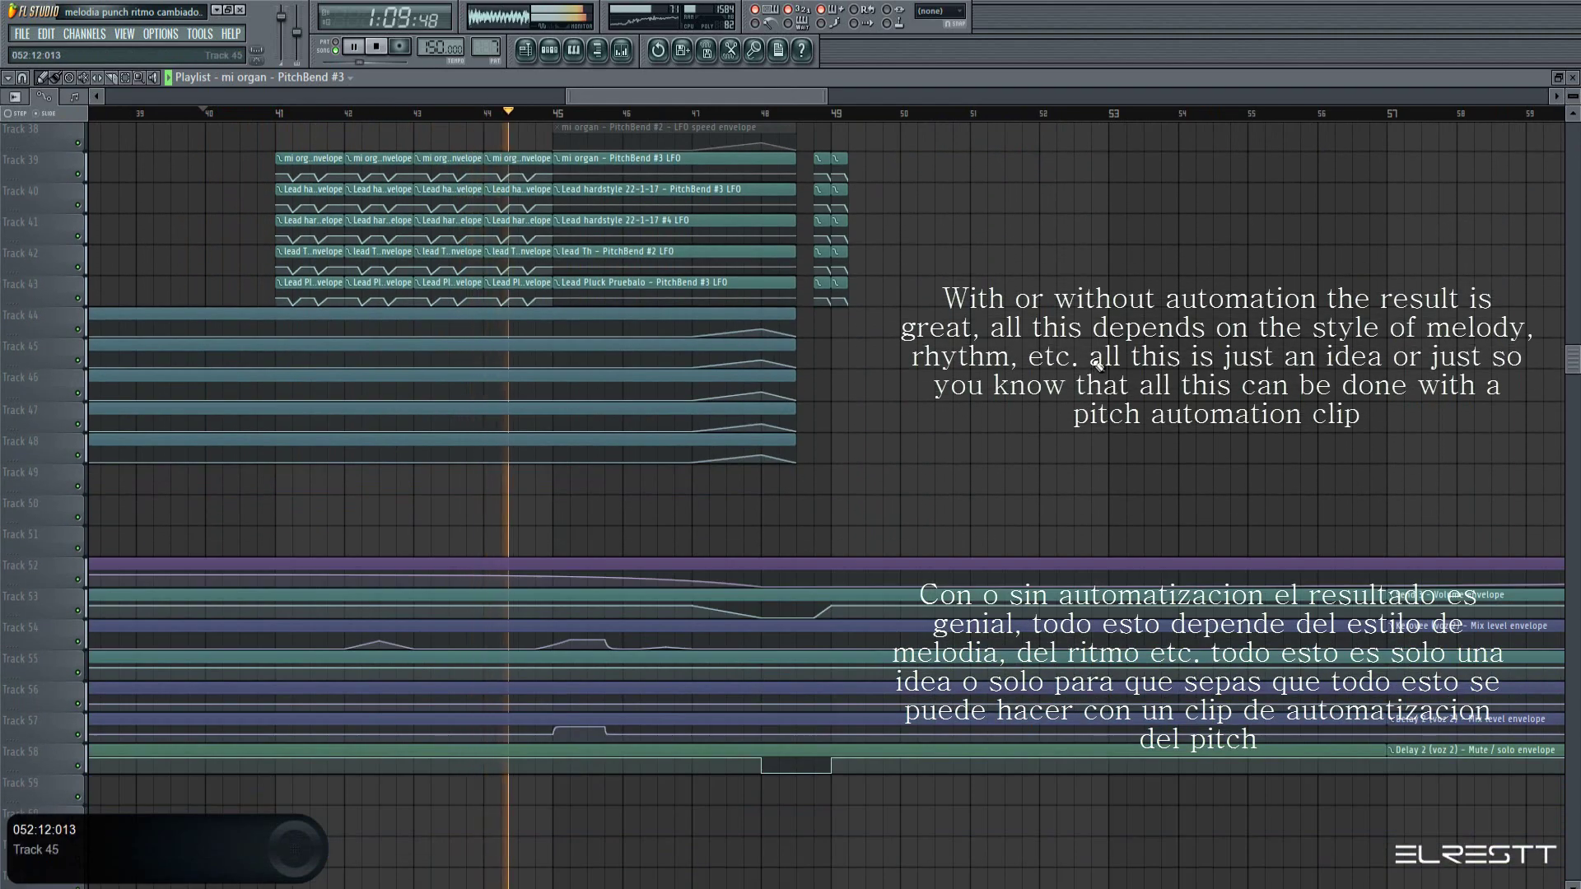
pyautogui.scroll(-10, 1097, 366)
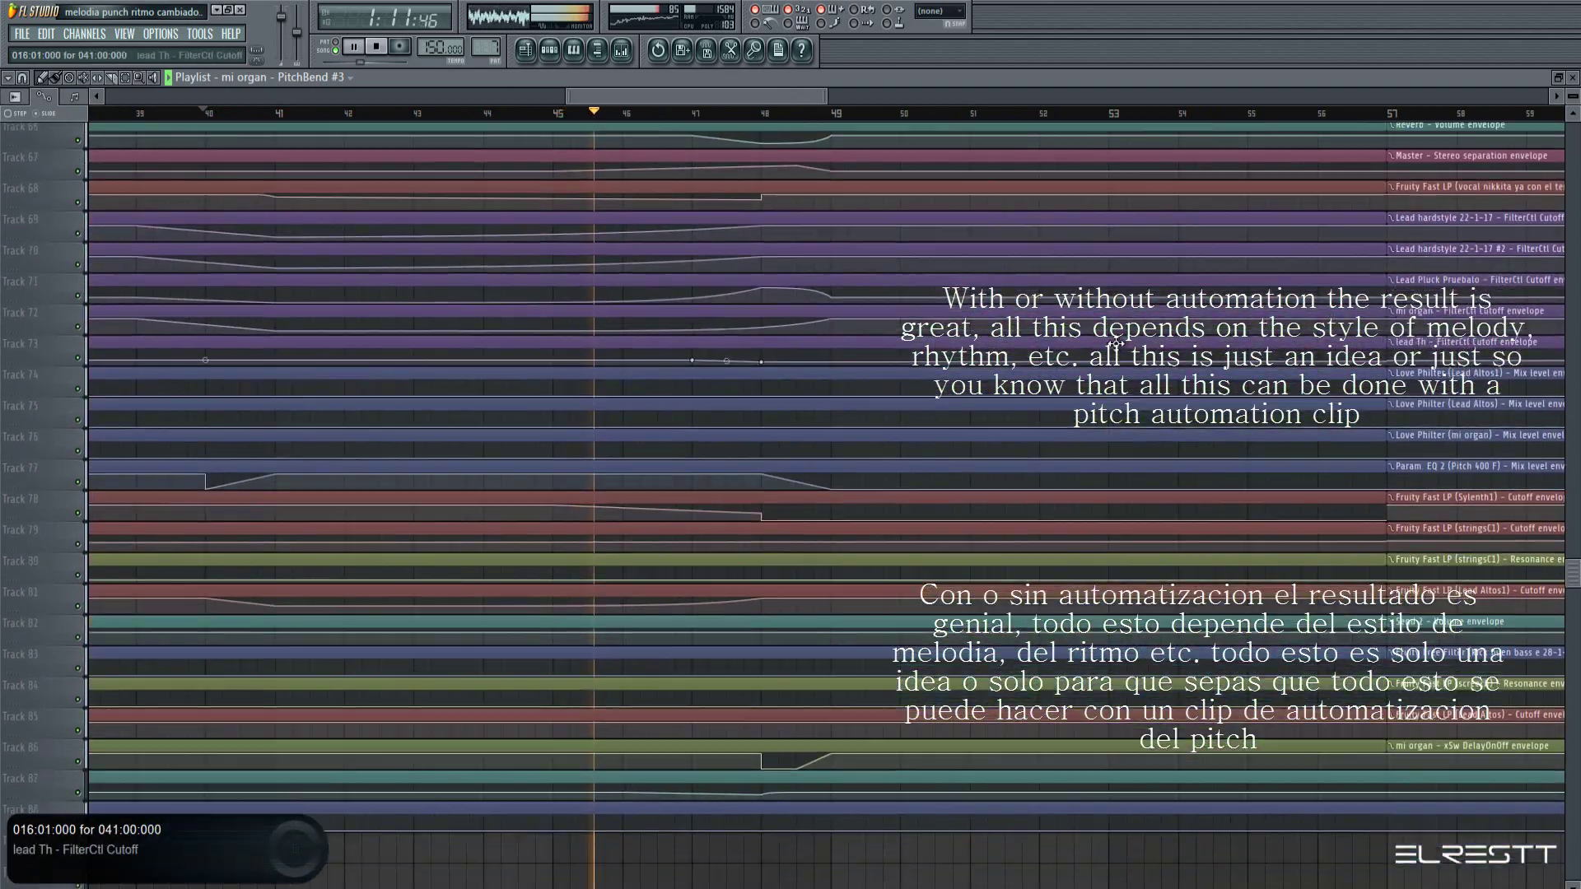
pyautogui.scroll(7, 1116, 341)
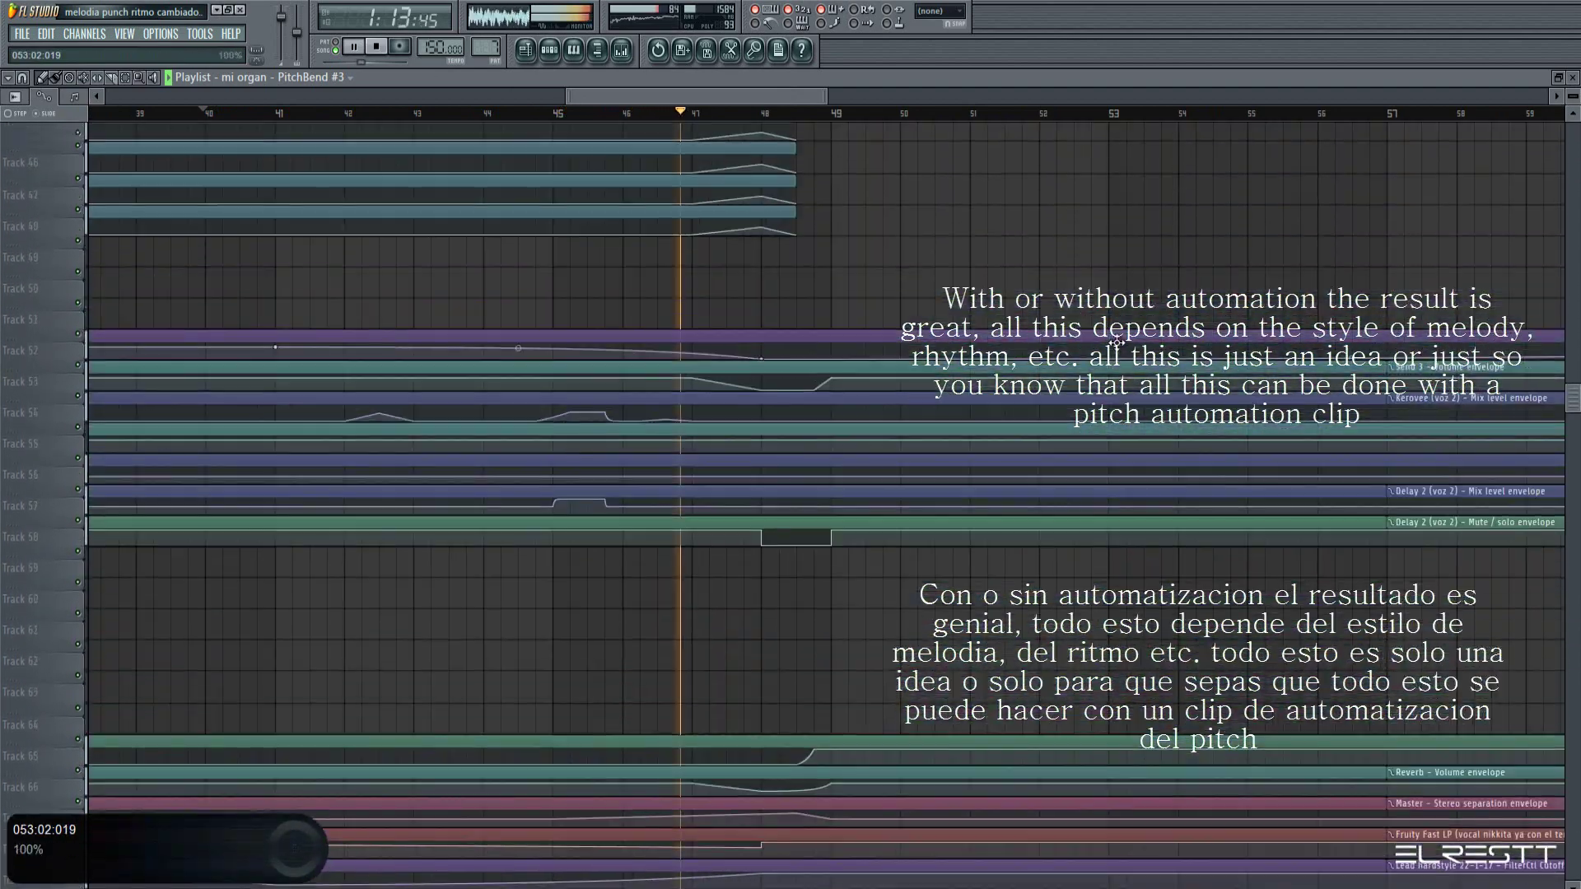
pyautogui.scroll(6, 1116, 342)
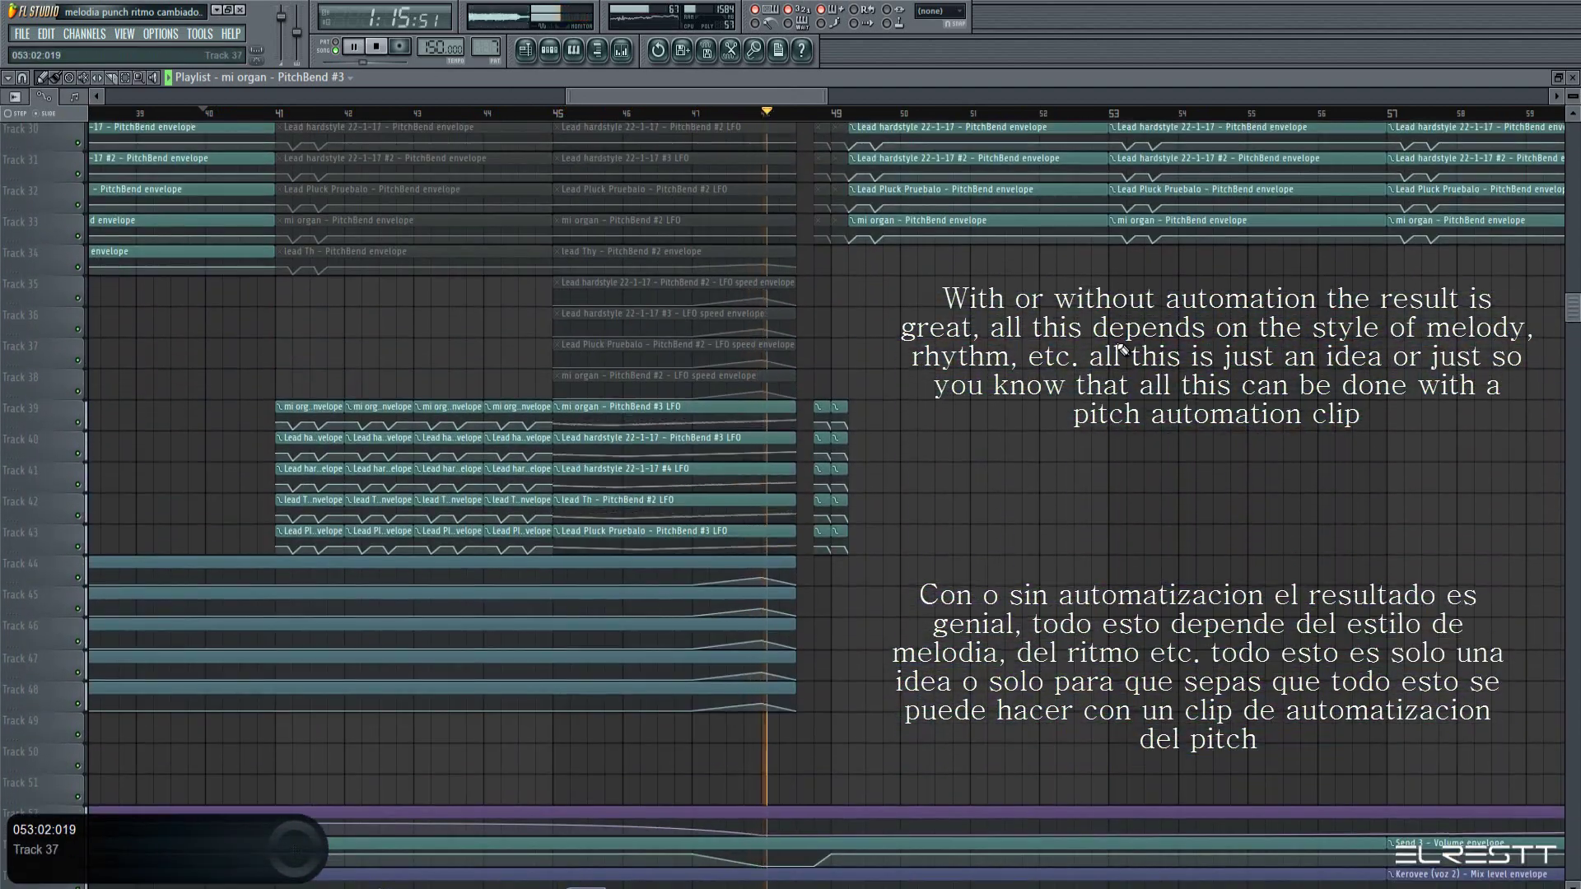
pyautogui.scroll(1, 1123, 350)
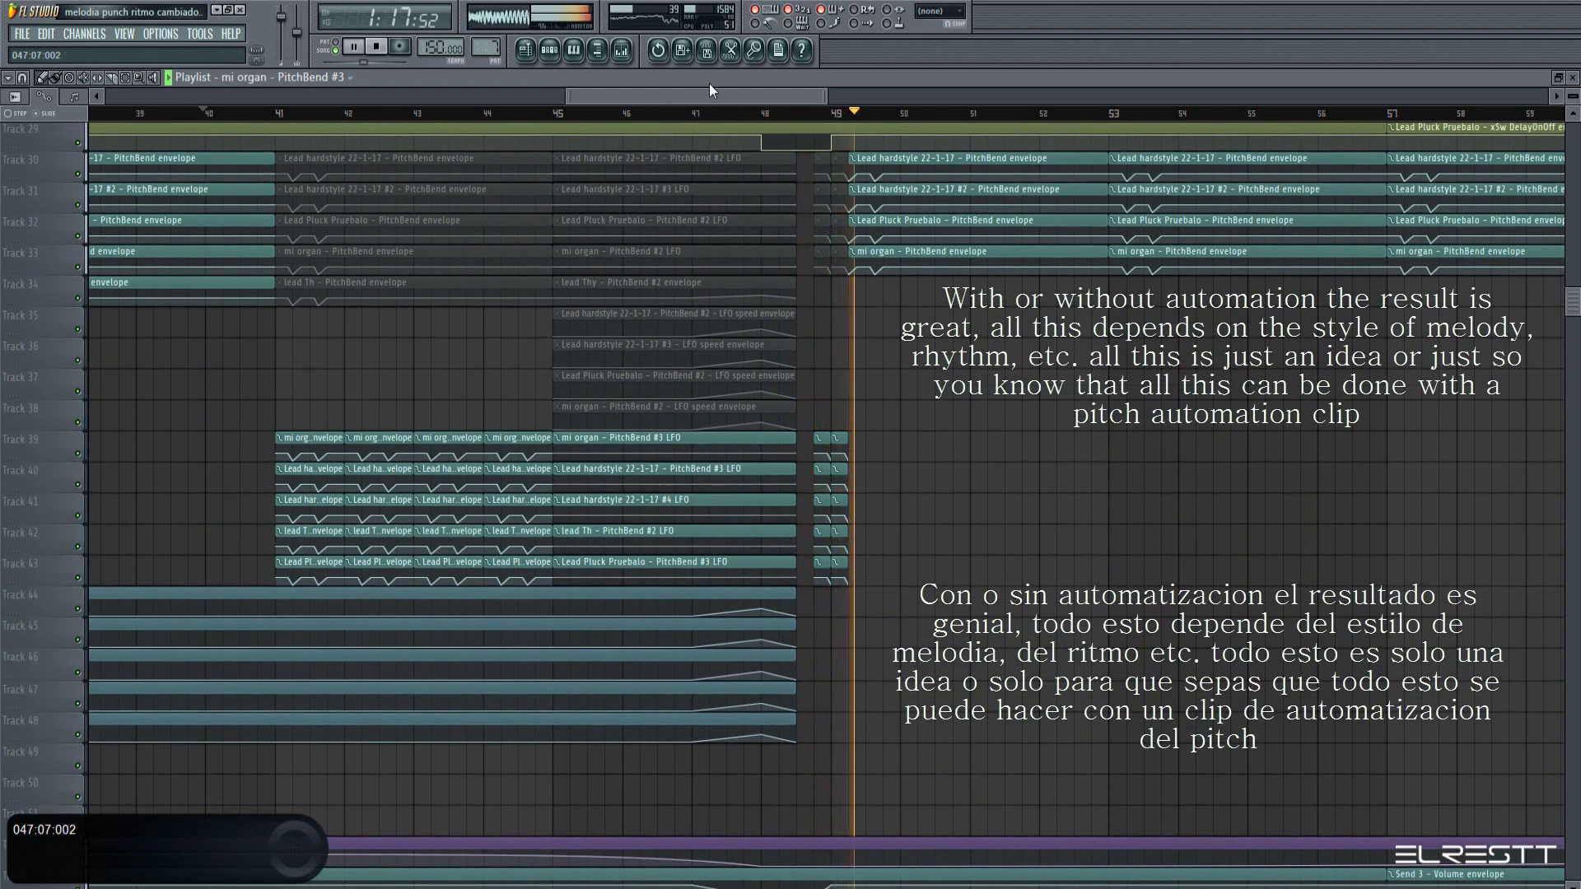